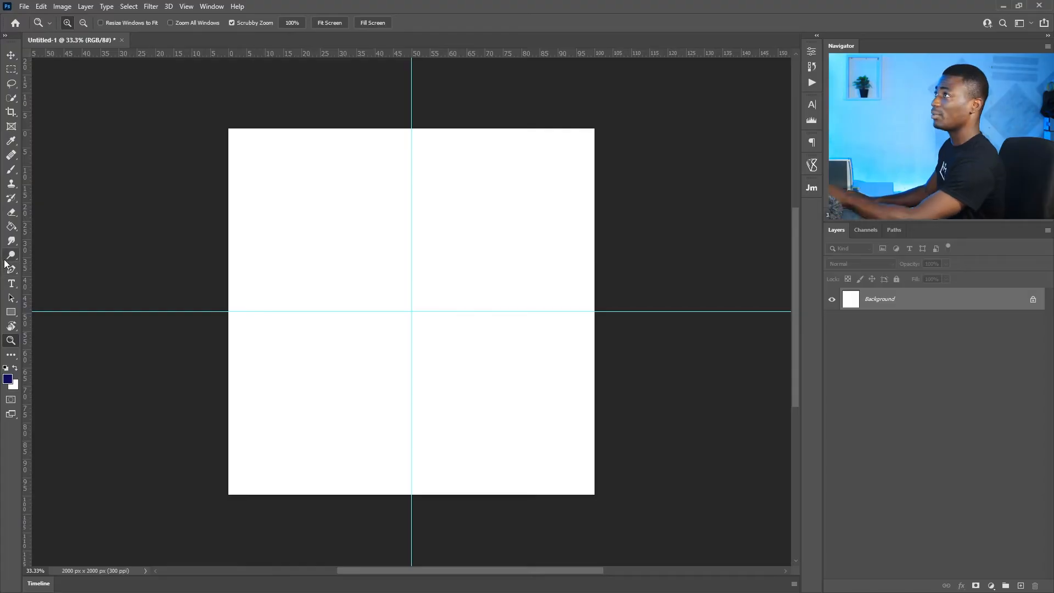
Step: Activate the Pen tool and set it to Shape mode
click(11, 269)
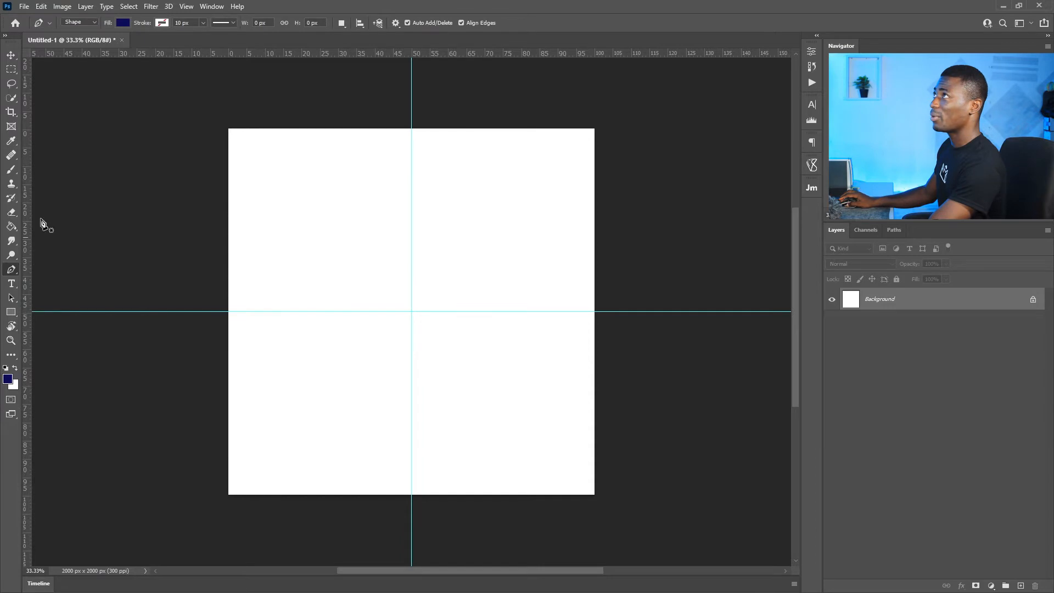
click(83, 22)
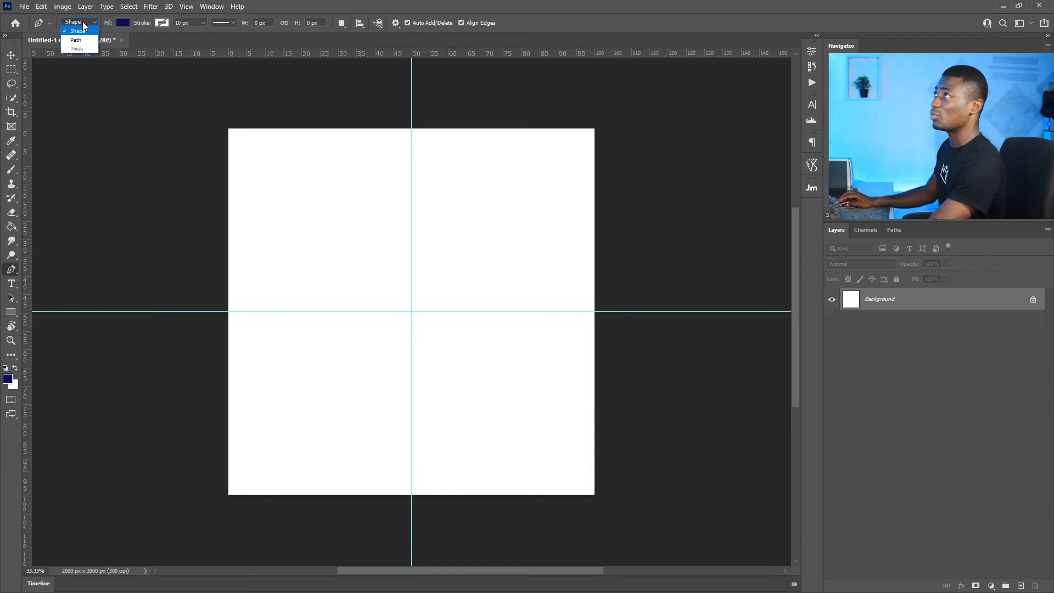
click(82, 36)
click(78, 21)
click(77, 31)
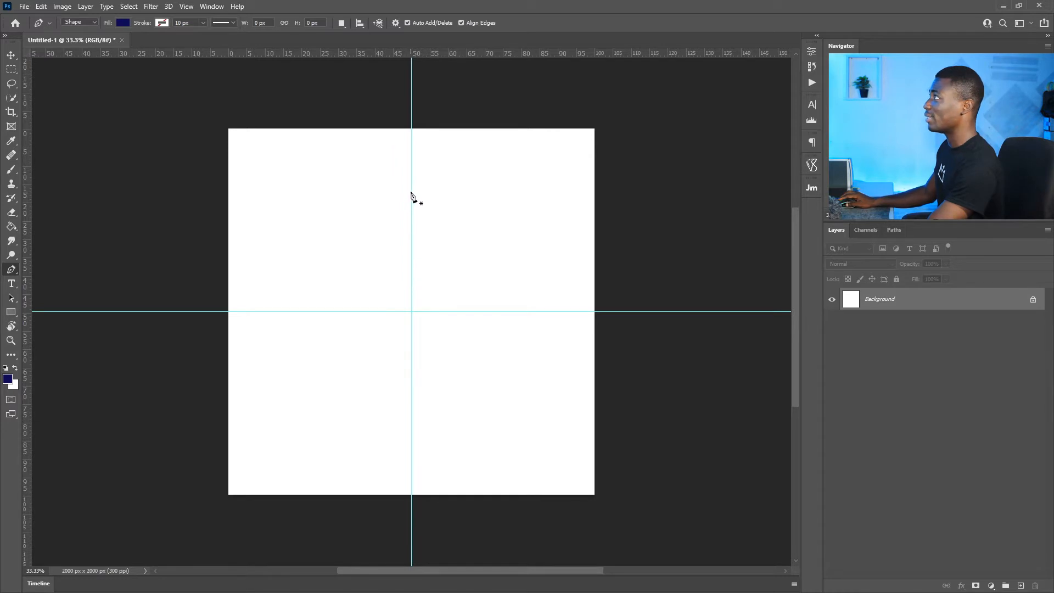
Step: Draw the left shield half's curved top edge from the vertical guide and its straight side, about 478 px wide and 892 px high
key(z)
click(319, 24)
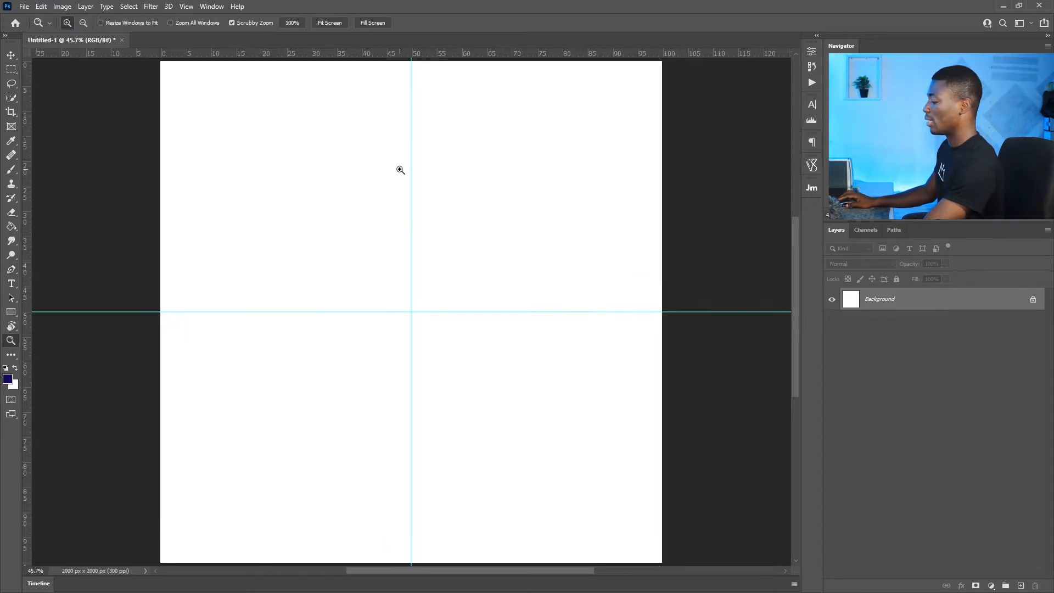
key(p)
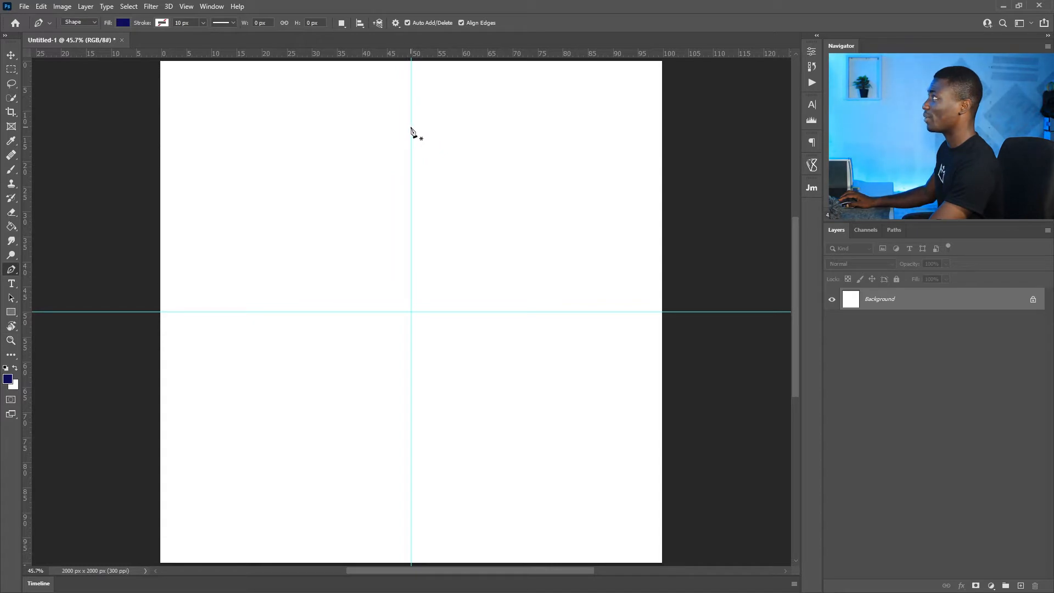
click(411, 127)
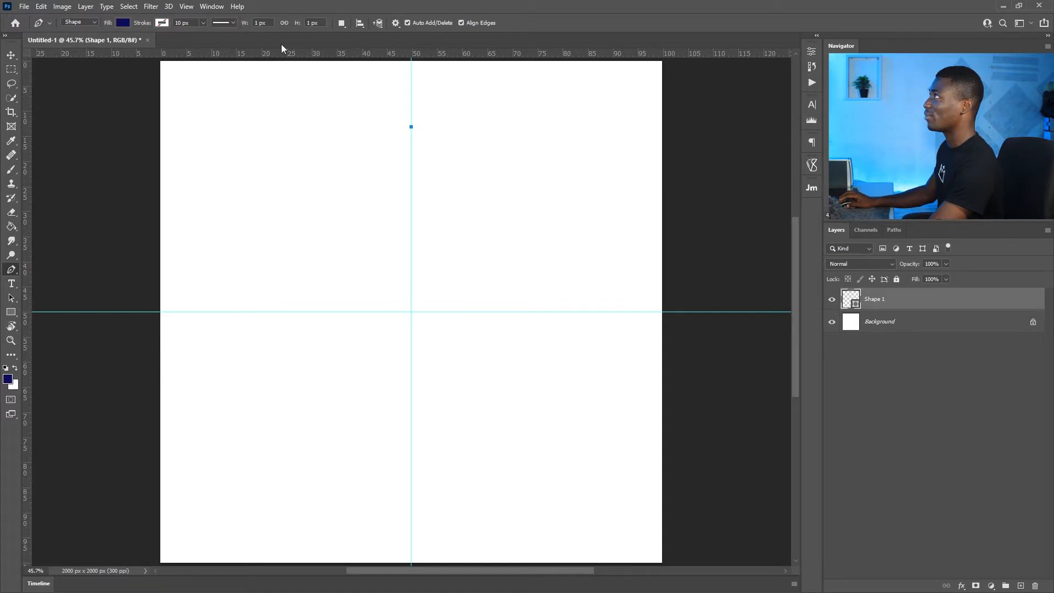
click(291, 162)
drag(282, 167, 239, 163)
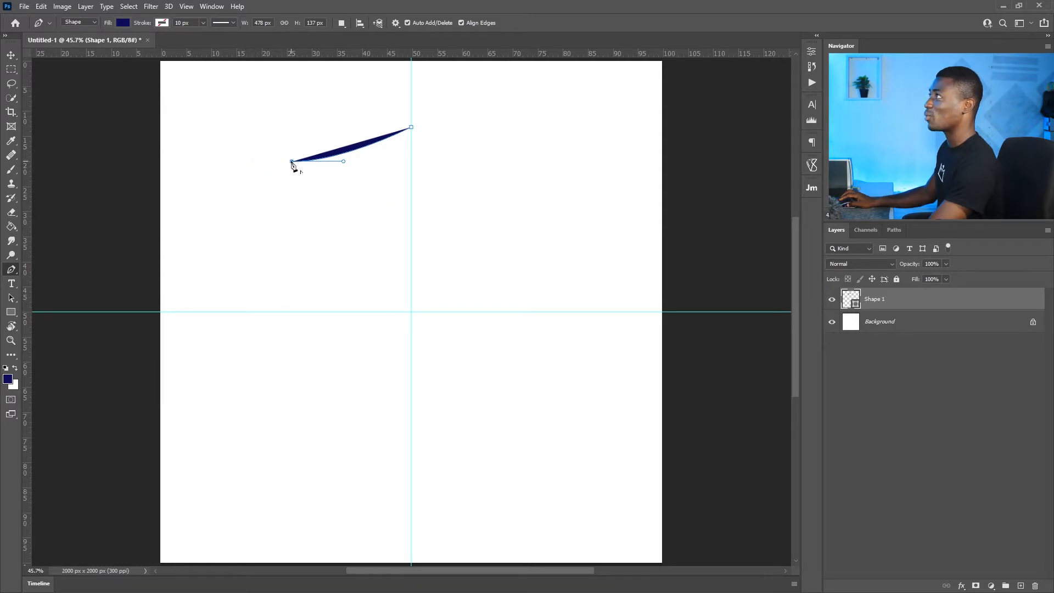
click(292, 350)
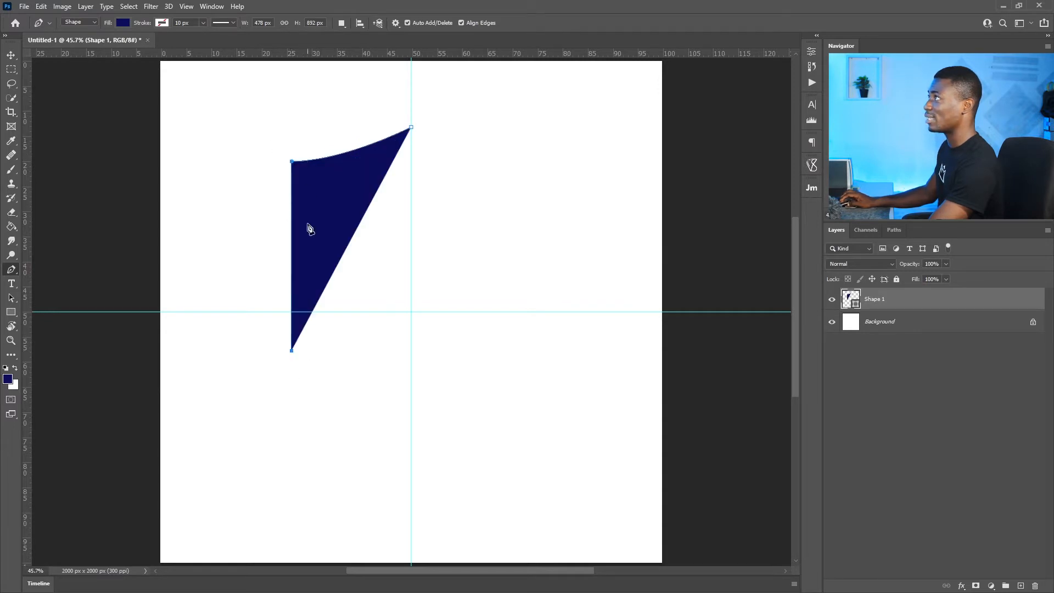
click(291, 260)
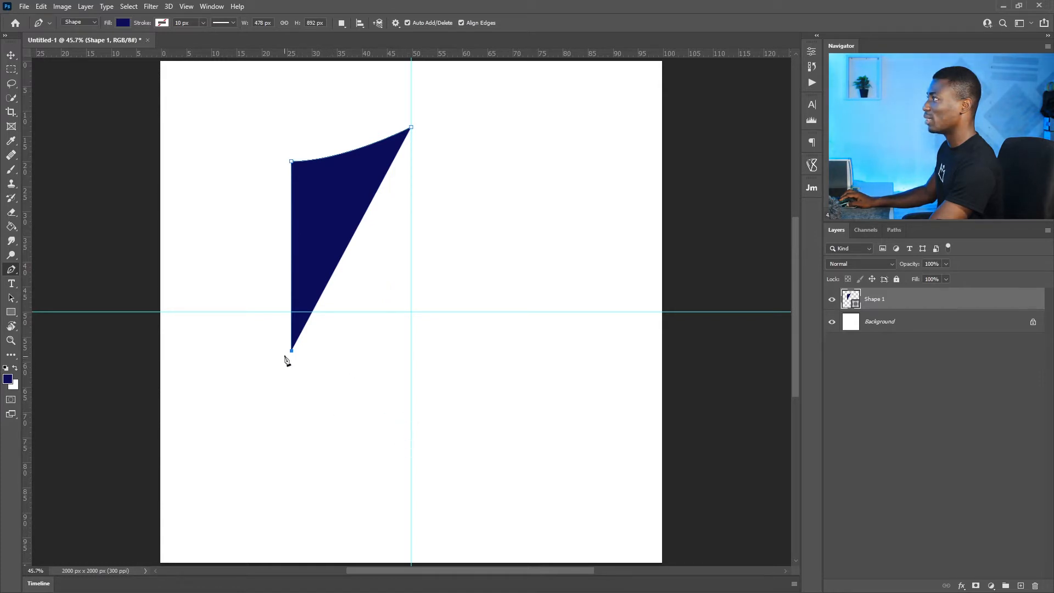
drag(410, 354, 414, 431)
key(ctrl+z)
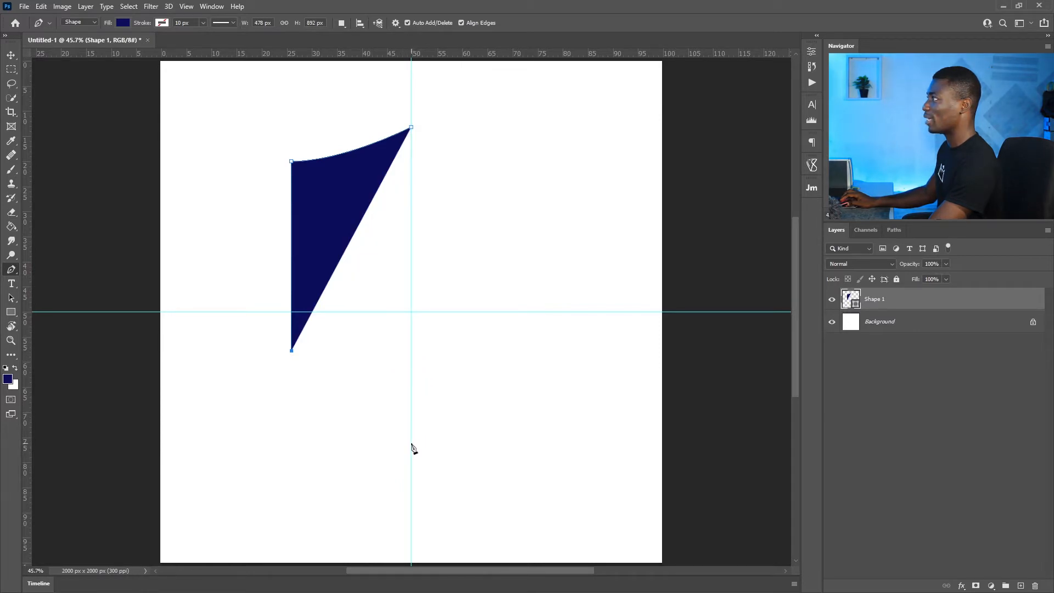
drag(411, 443, 535, 487)
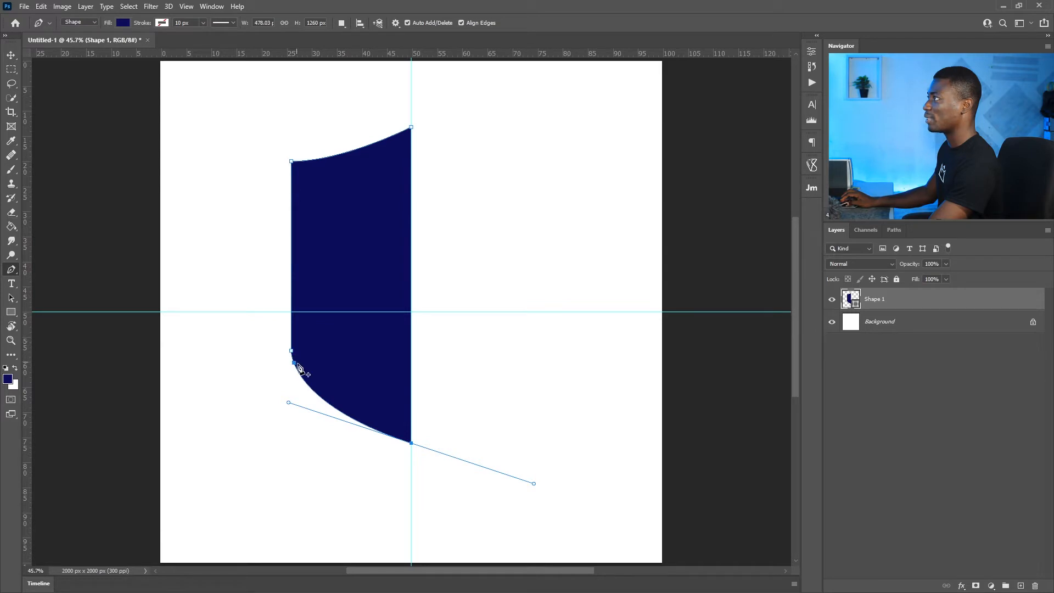
key(ctrl+z)
drag(411, 441, 543, 482)
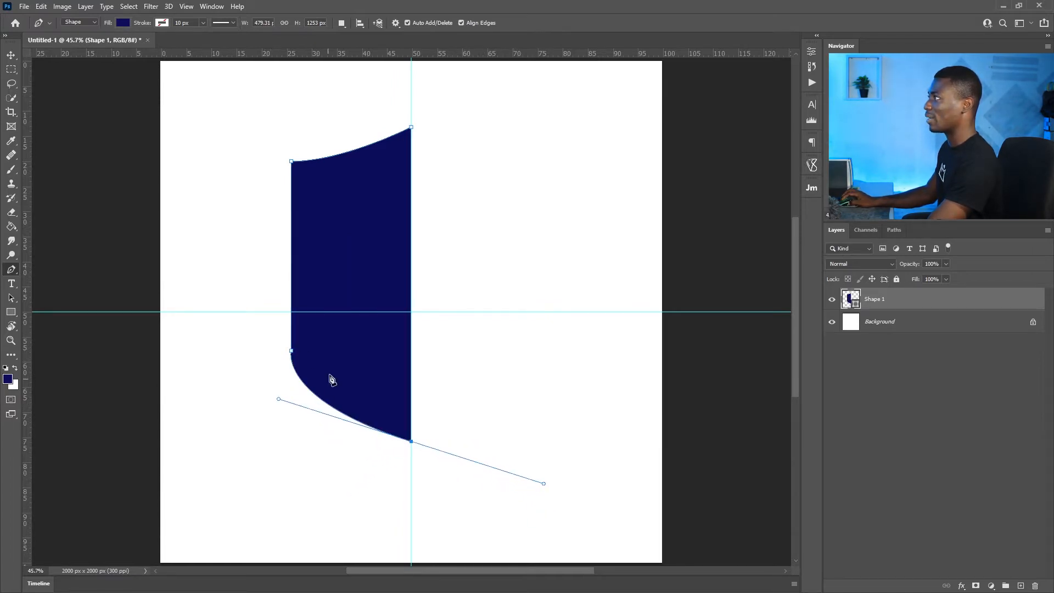
key(ctrl+z)
Step: Curve the lower edge of the half shield to the vertical guide, making the shape about 478 by 1251 px, and finish the path
drag(411, 440, 532, 460)
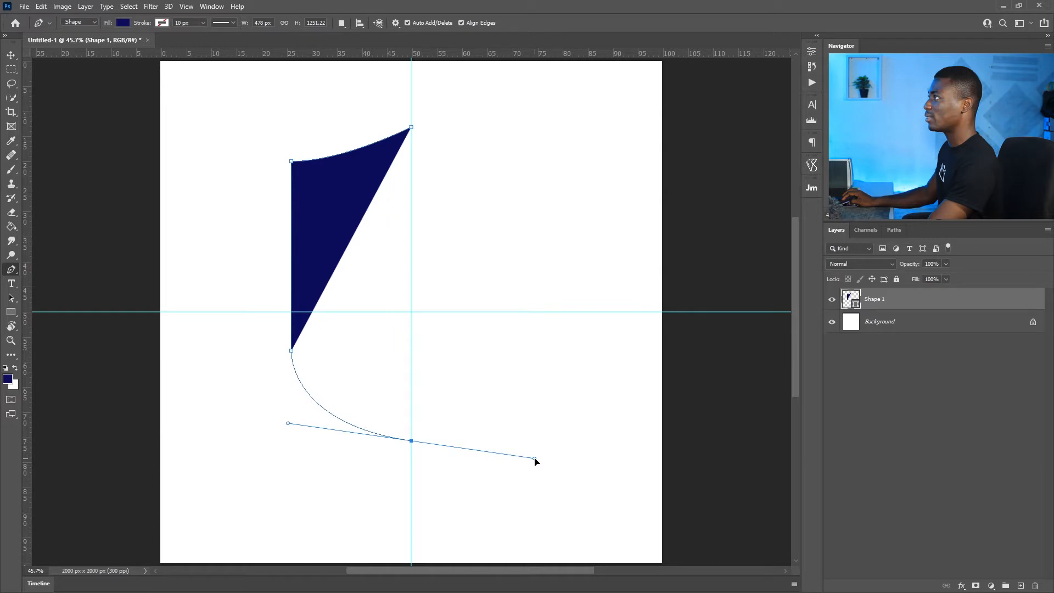
drag(537, 461, 538, 462)
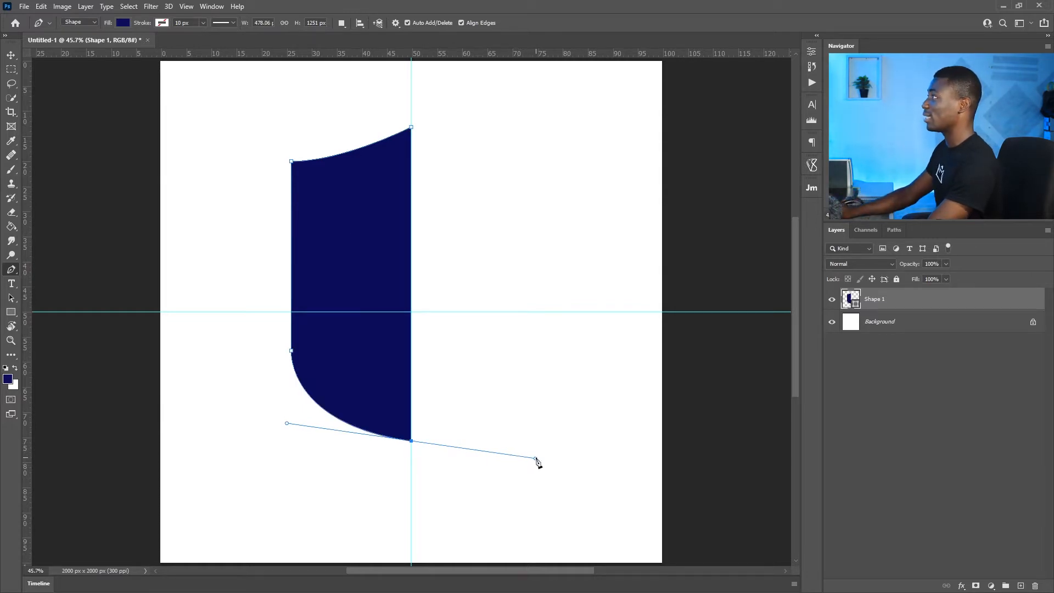
key(Return)
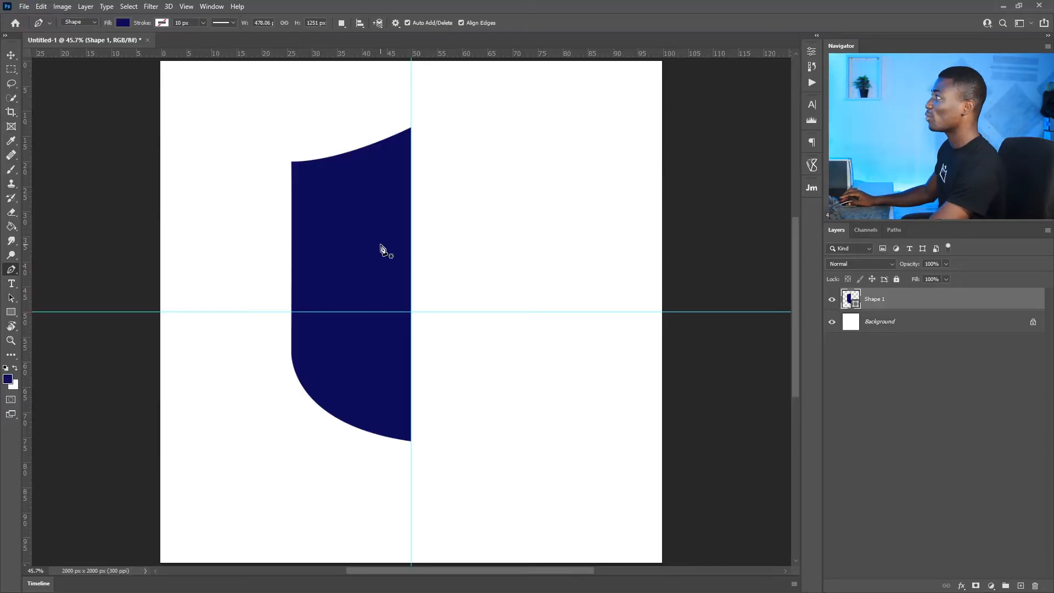
Step: Duplicate the half-shield layer once and move the copy to the right of the original
key(v)
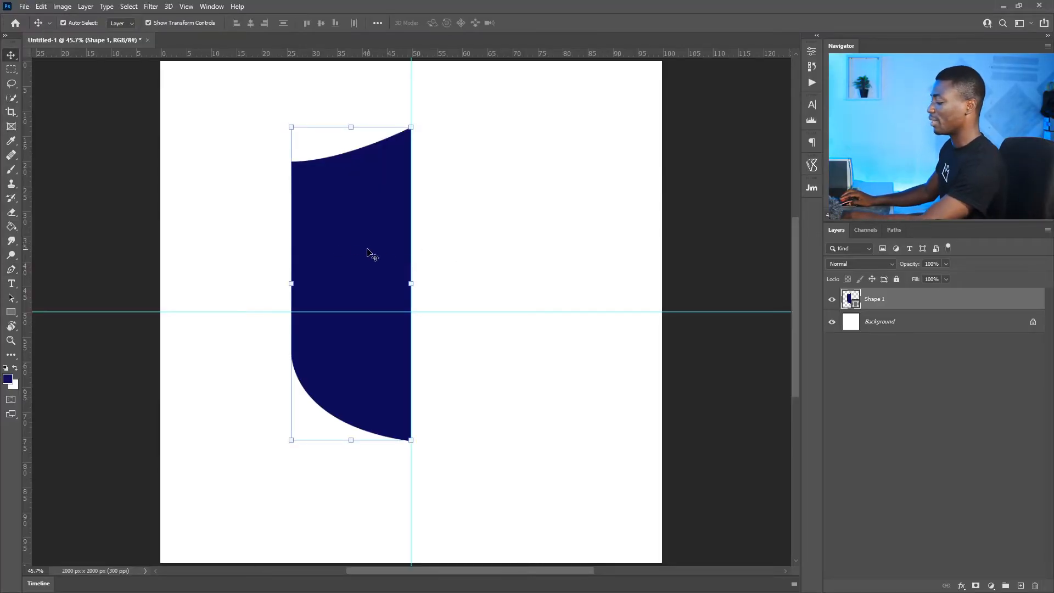
key(ctrl+j)
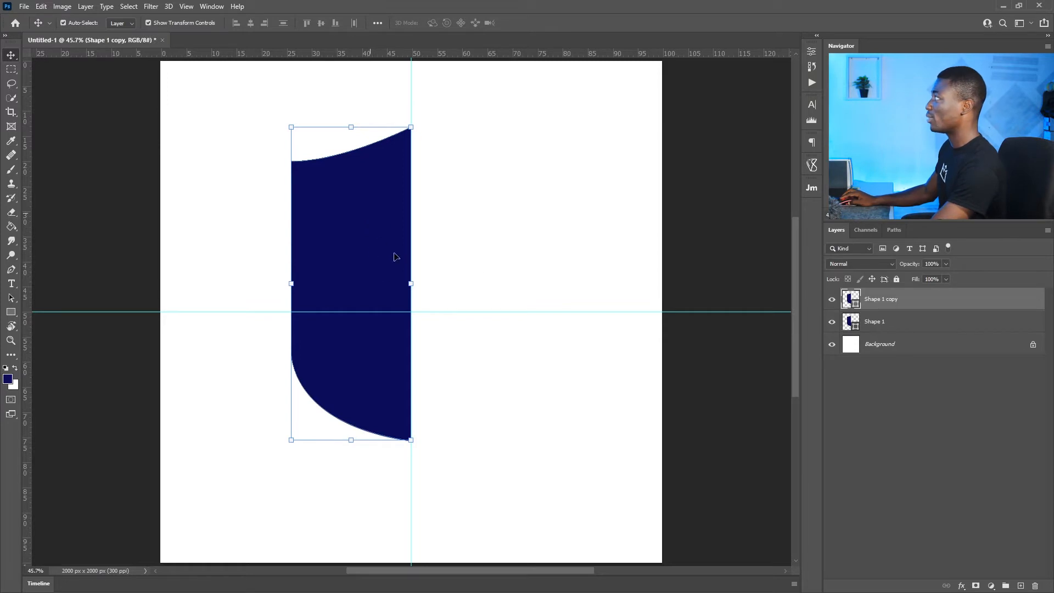
drag(878, 302, 1021, 585)
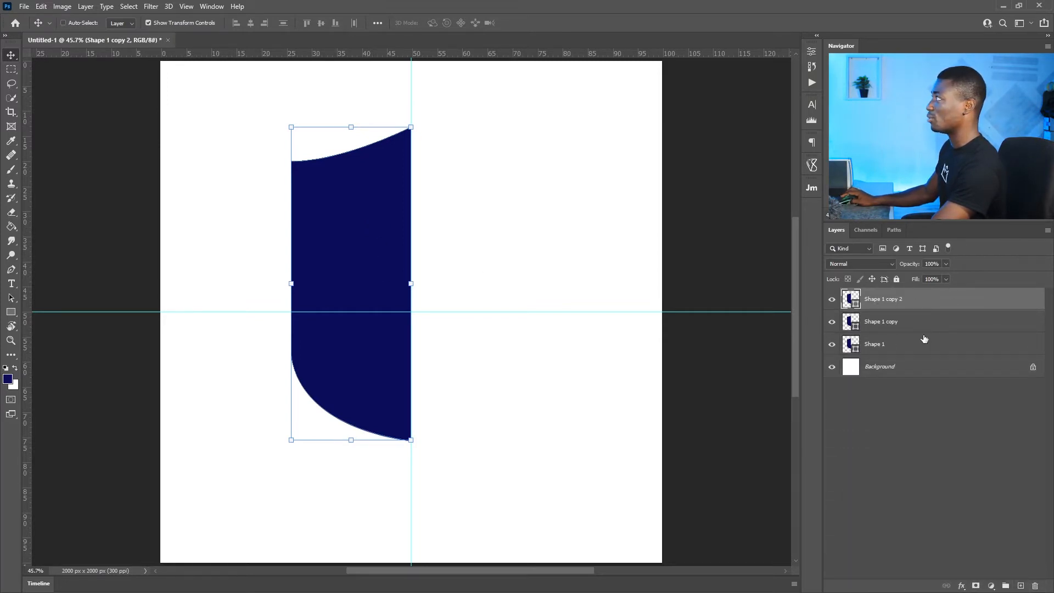
key(ctrl+z)
drag(322, 212, 487, 209)
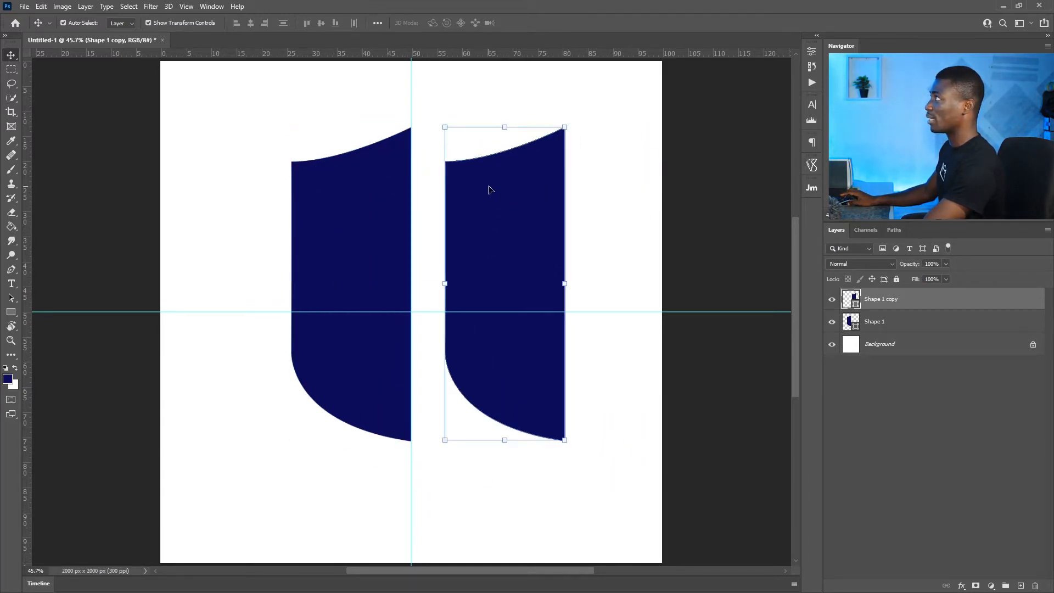
Step: Flip the copied half shield horizontally and align its straight edge with the original at the vertical guide
key(ctrl+t)
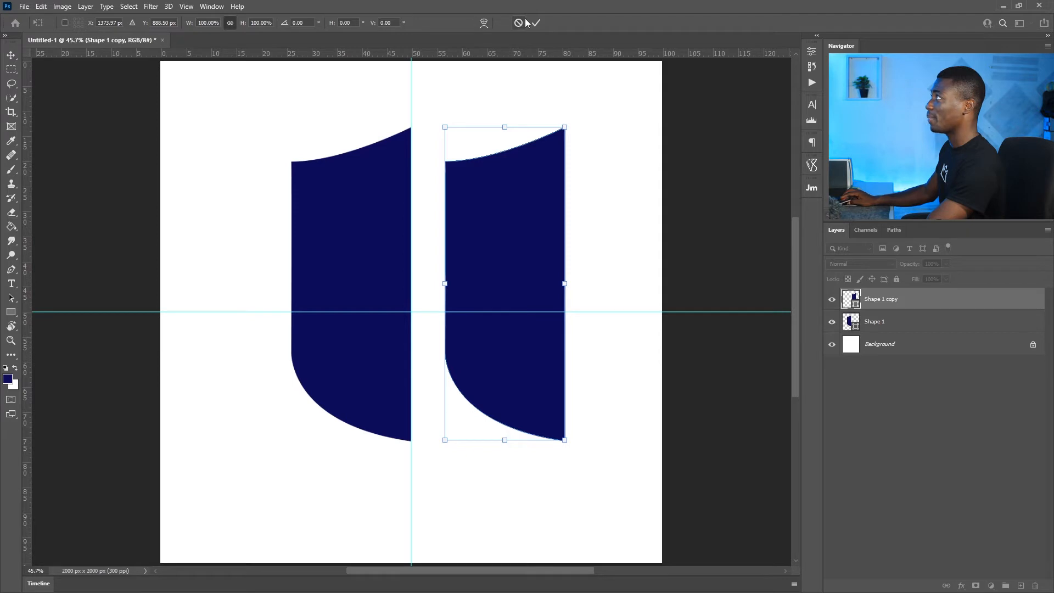
right_click(521, 224)
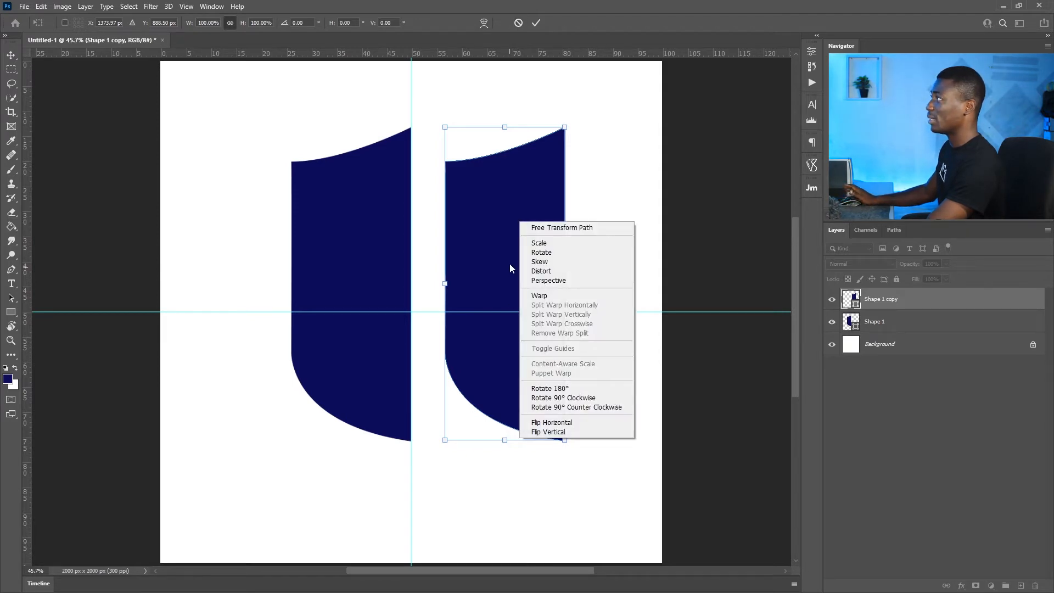
click(552, 422)
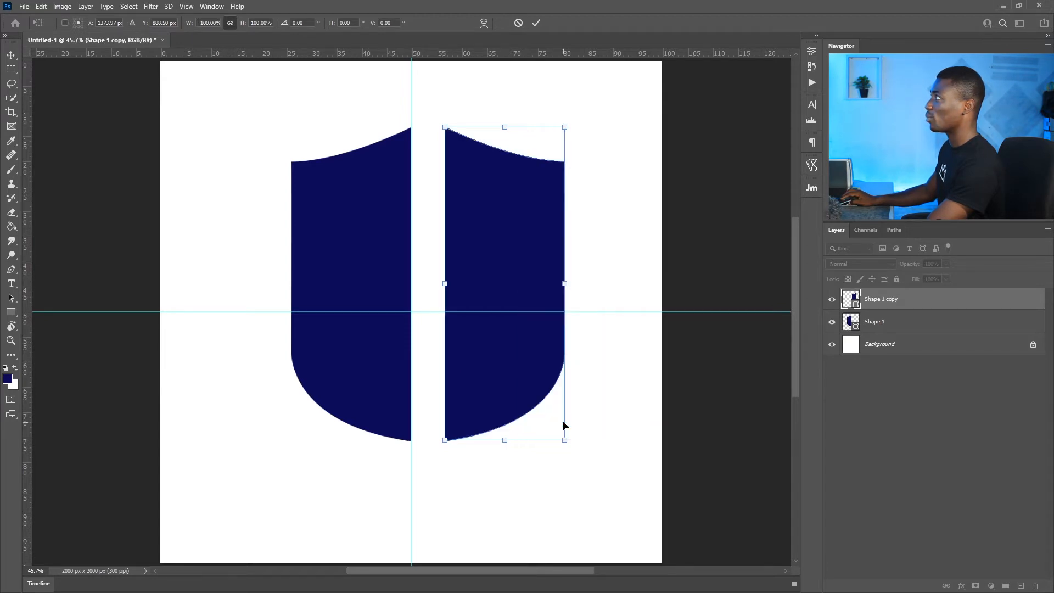
drag(475, 192, 441, 192)
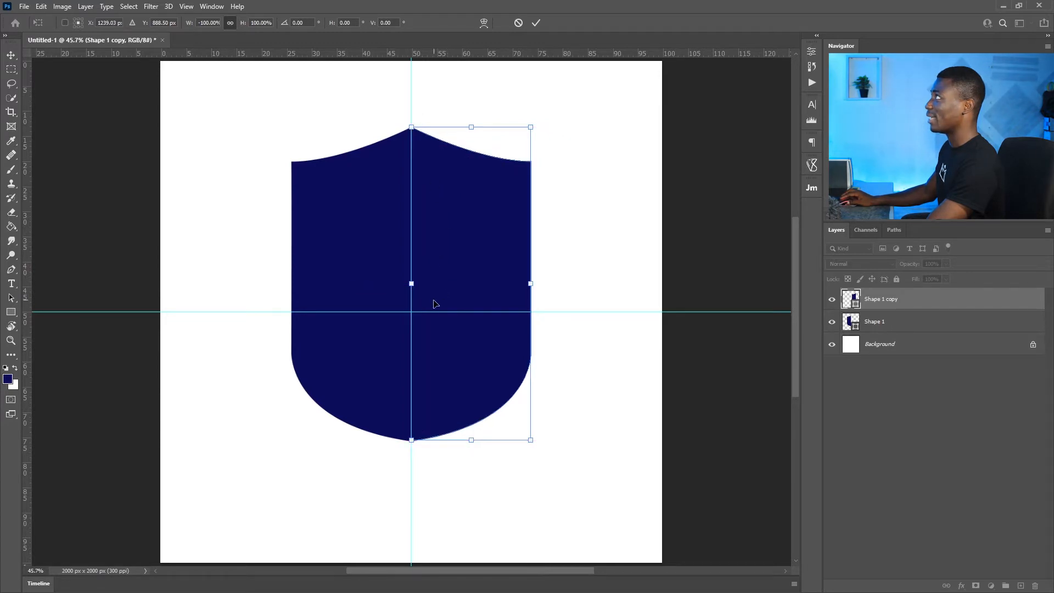
click(535, 25)
Step: Check the join between the two shield halves with the guides hidden, and show the guides again
key(z)
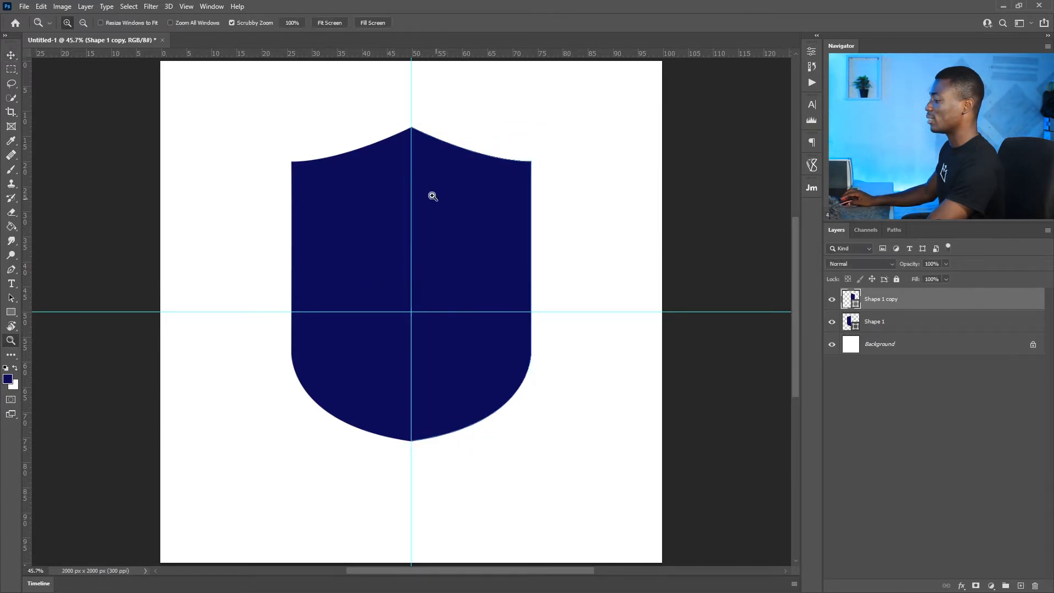
key(ctrl+semicolon)
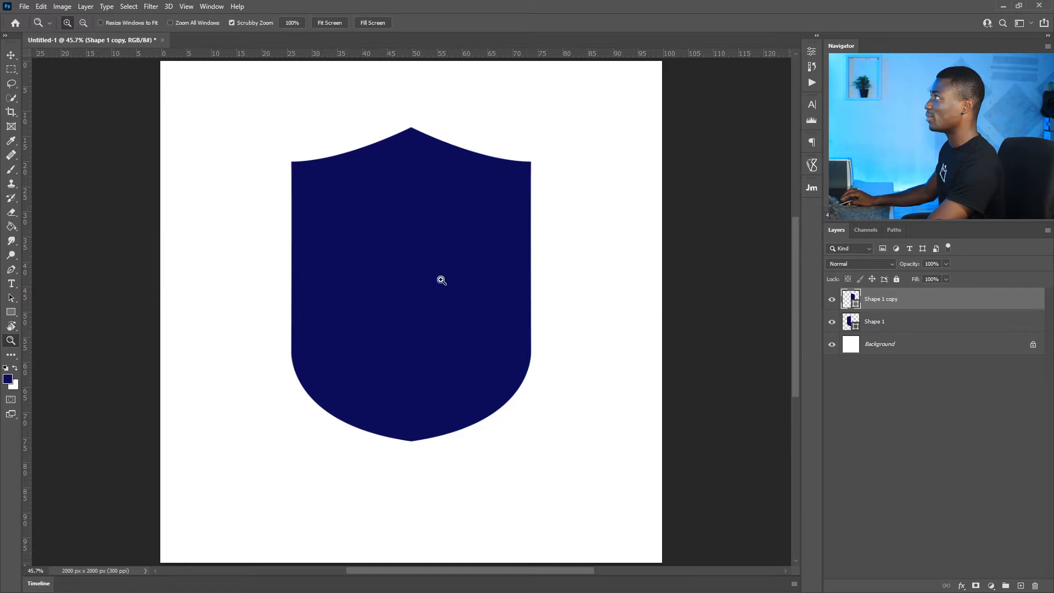
drag(401, 238, 423, 235)
click(331, 24)
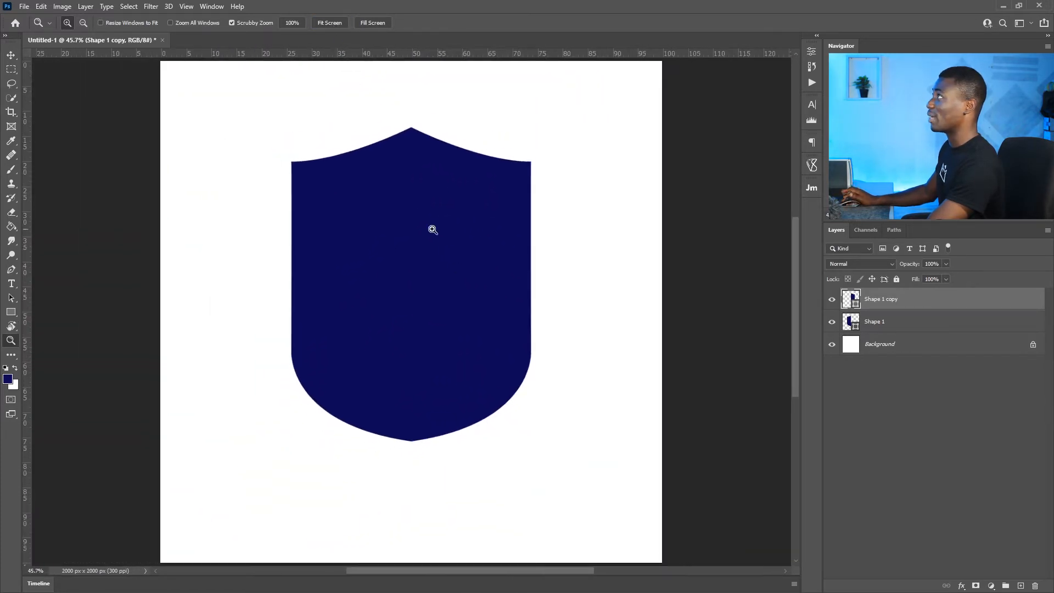
key(ctrl+semicolon)
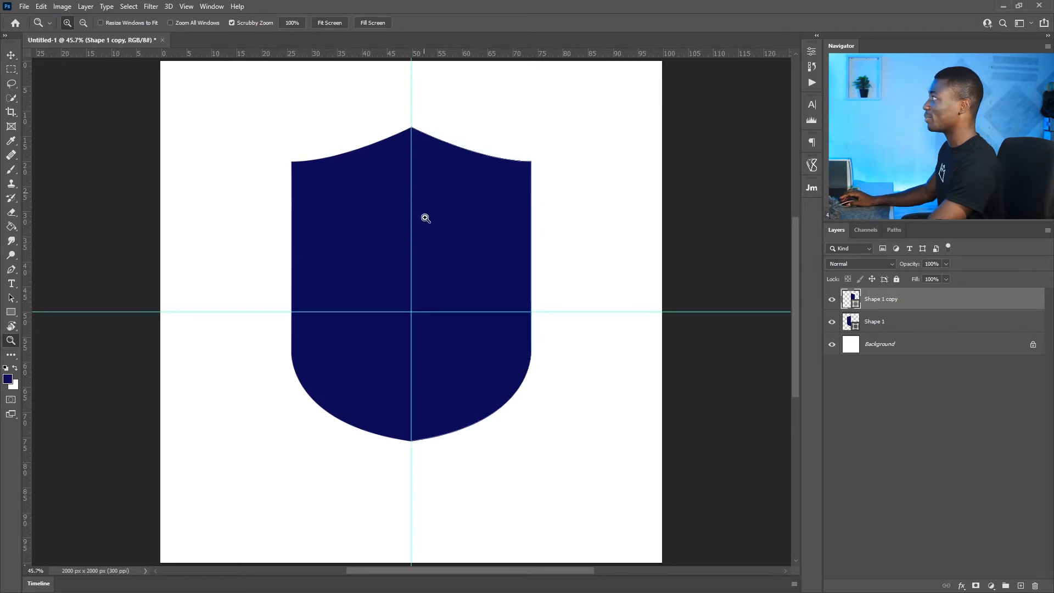
Step: Merge the Shape 1 and Shape 1 copy layers into a single shape
shift+click(890, 323)
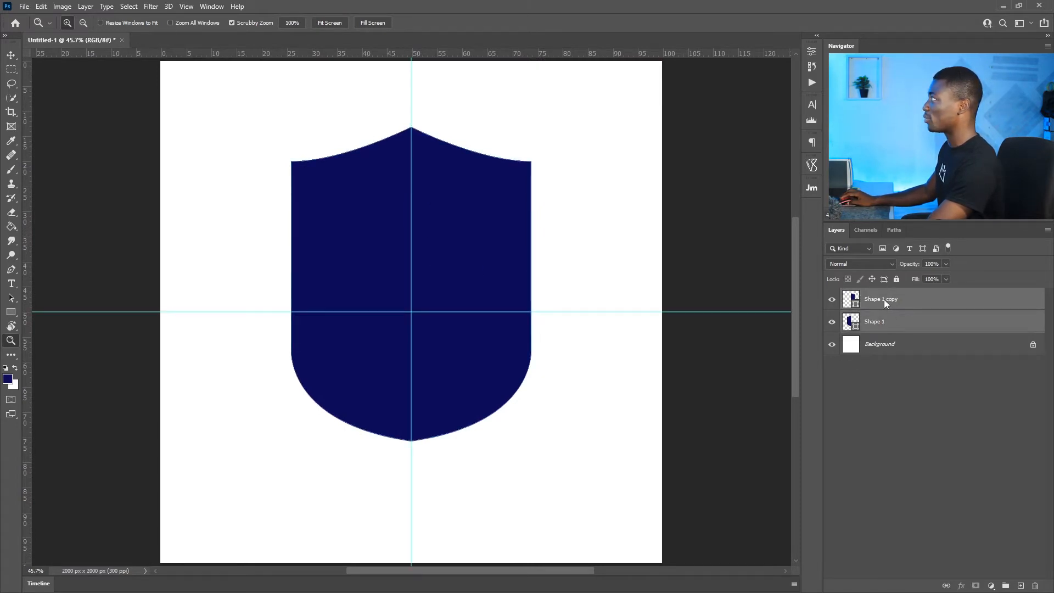
right_click(884, 303)
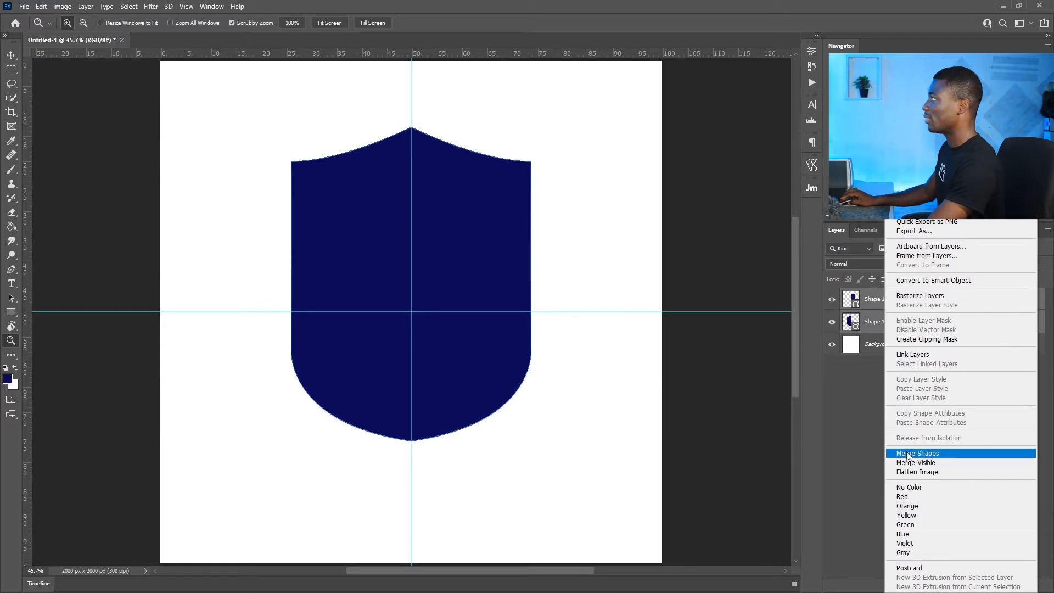
click(872, 415)
click(892, 296)
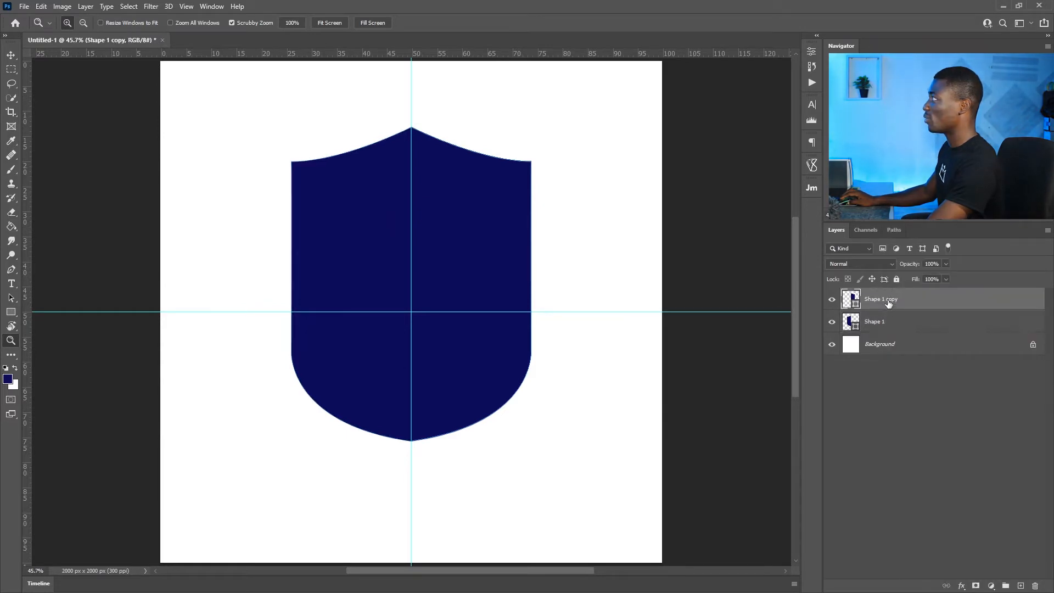
shift+click(882, 324)
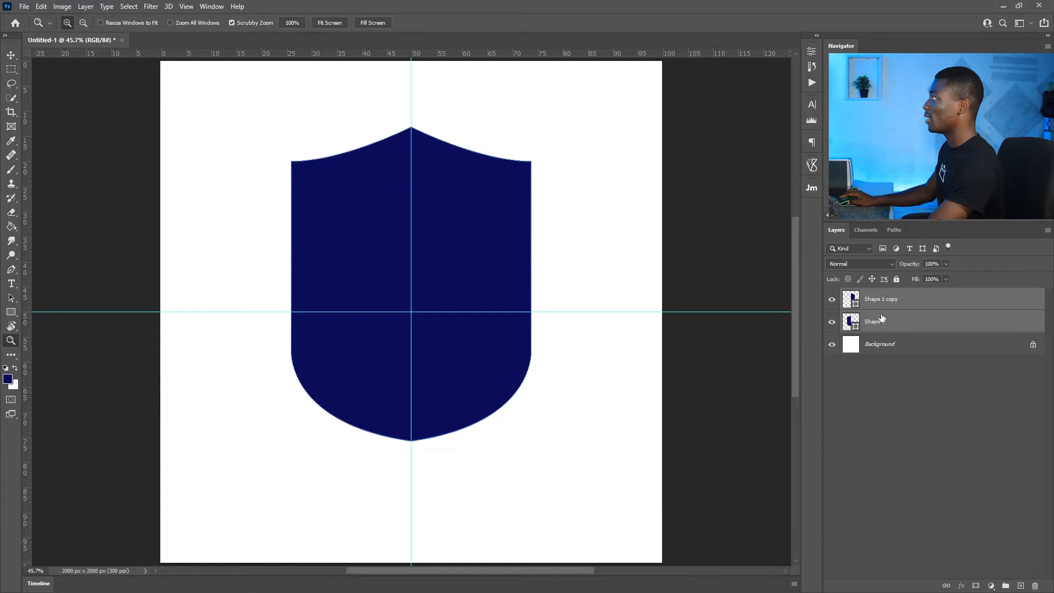
right_click(883, 322)
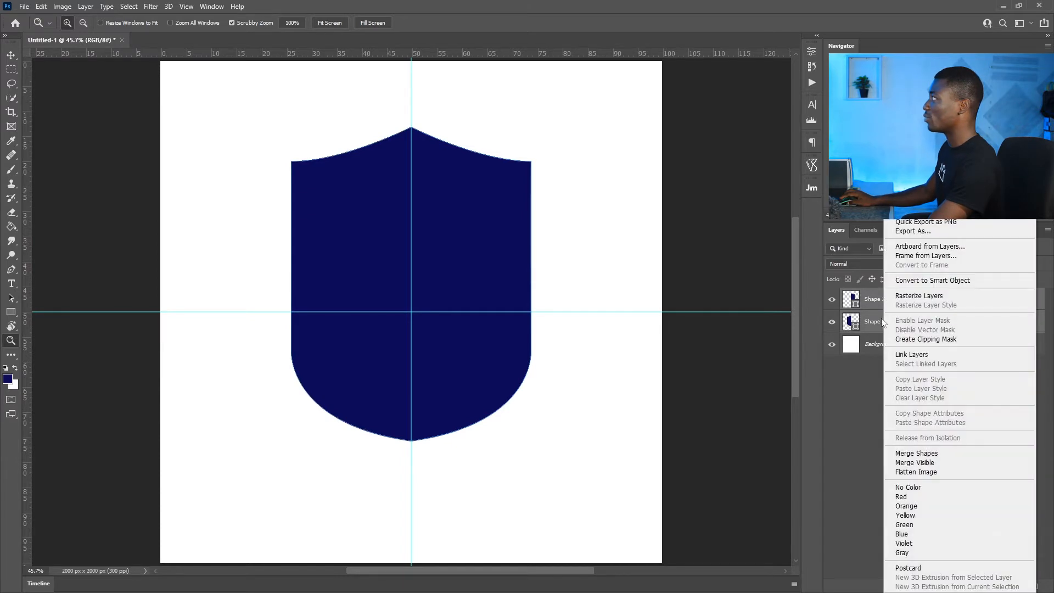
click(915, 454)
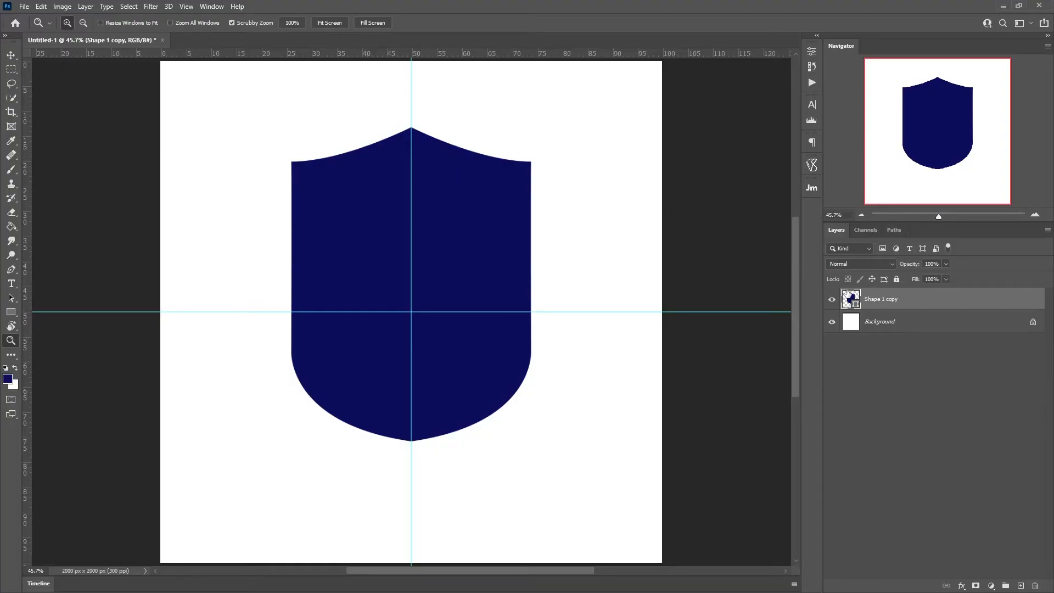
Step: Try white and black fill colours on the shield shape
double_click(851, 298)
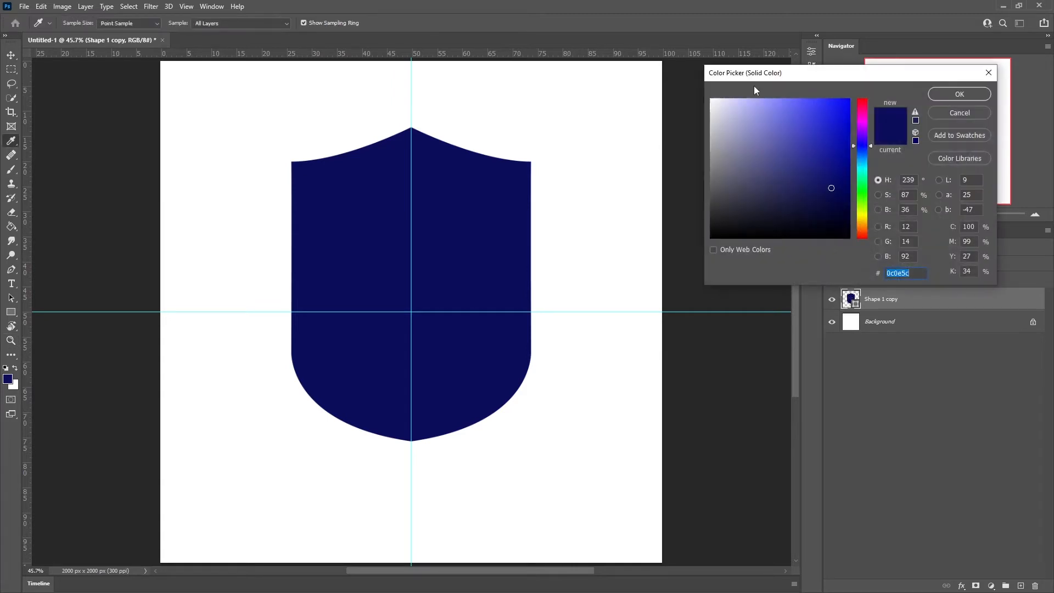
drag(772, 125, 711, 99)
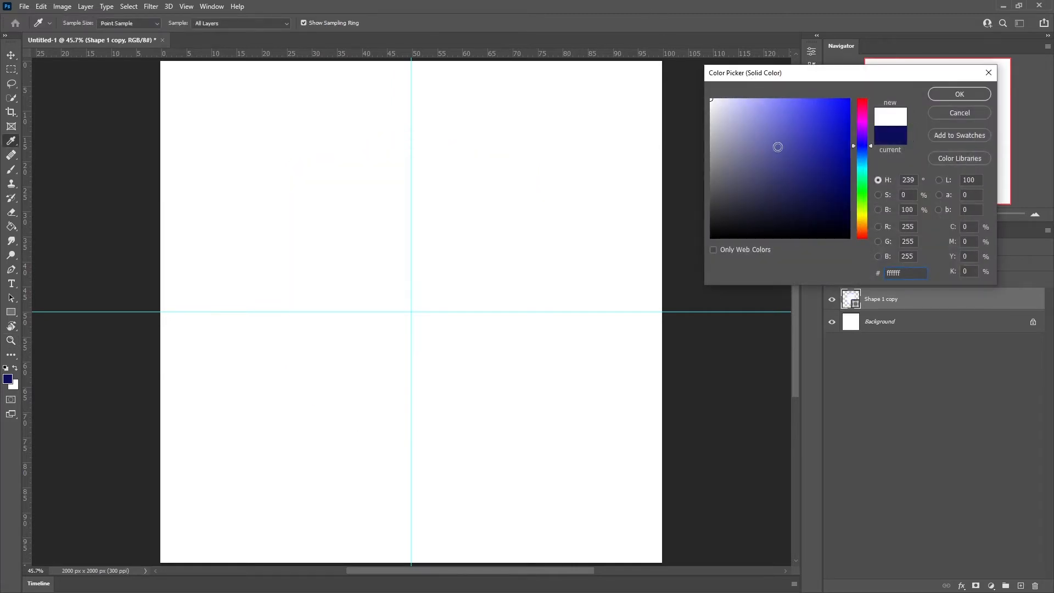
drag(781, 147, 711, 237)
drag(867, 141, 866, 99)
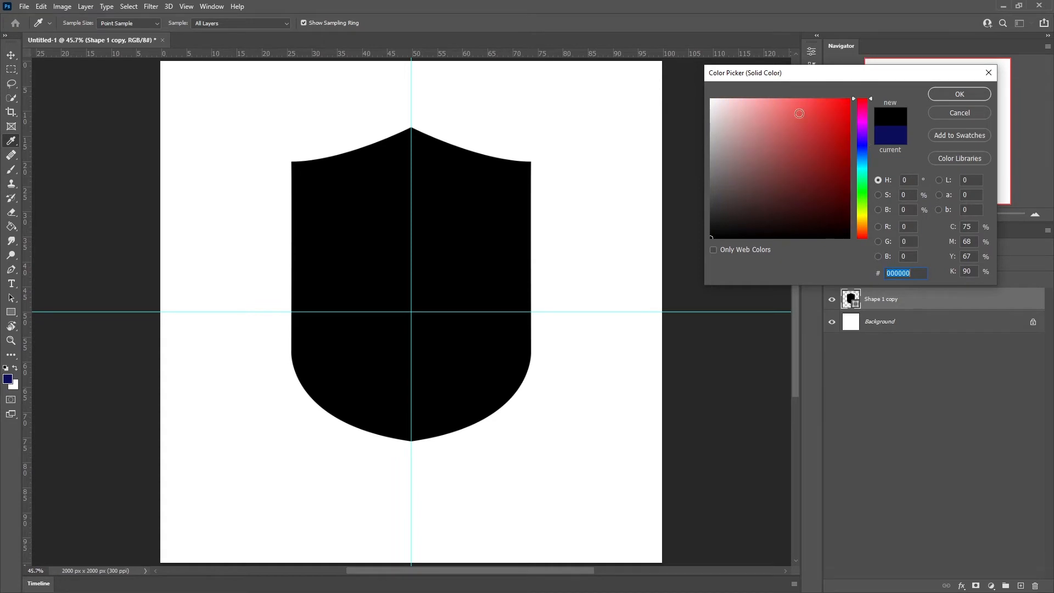
drag(807, 130, 878, 88)
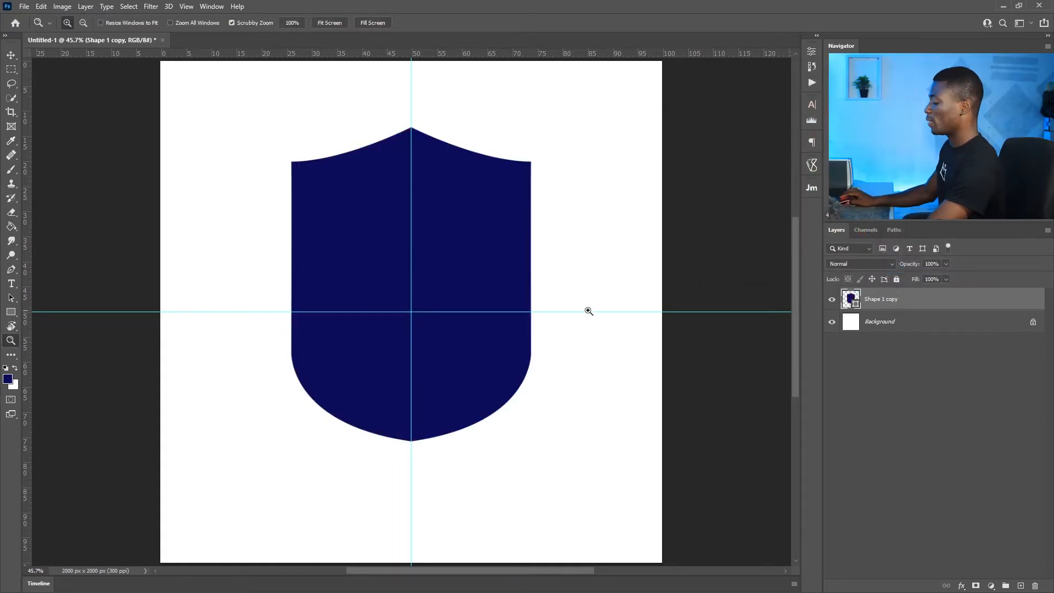
Step: Centre the shield on the canvas where the vertical and horizontal guides cross
key(v)
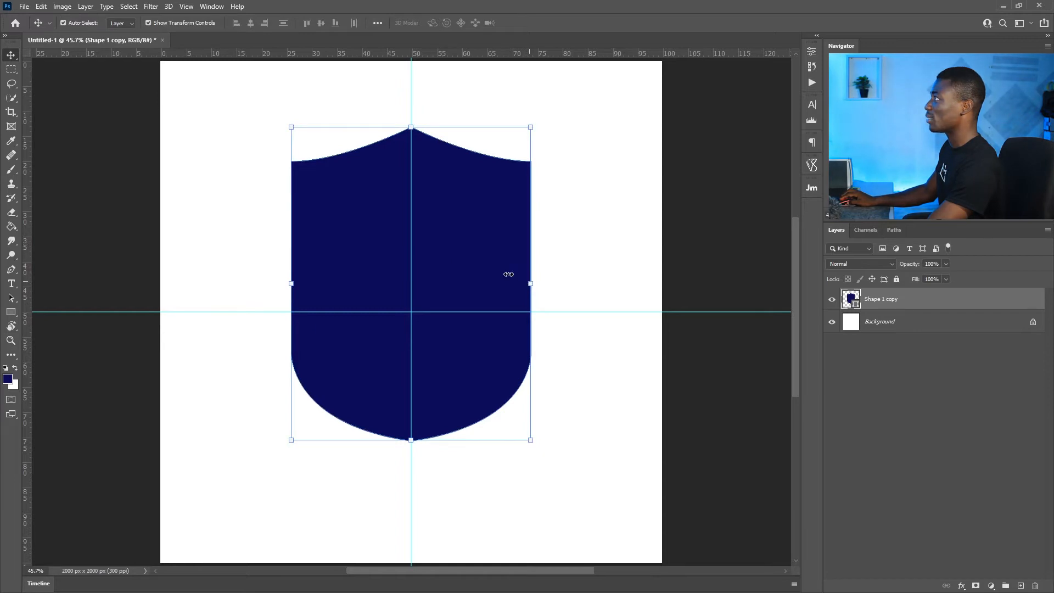
drag(508, 274, 405, 274)
mouse_move(442, 242)
mouse_down()
mouse_move(440, 231)
mouse_move(433, 254)
mouse_up()
click(525, 23)
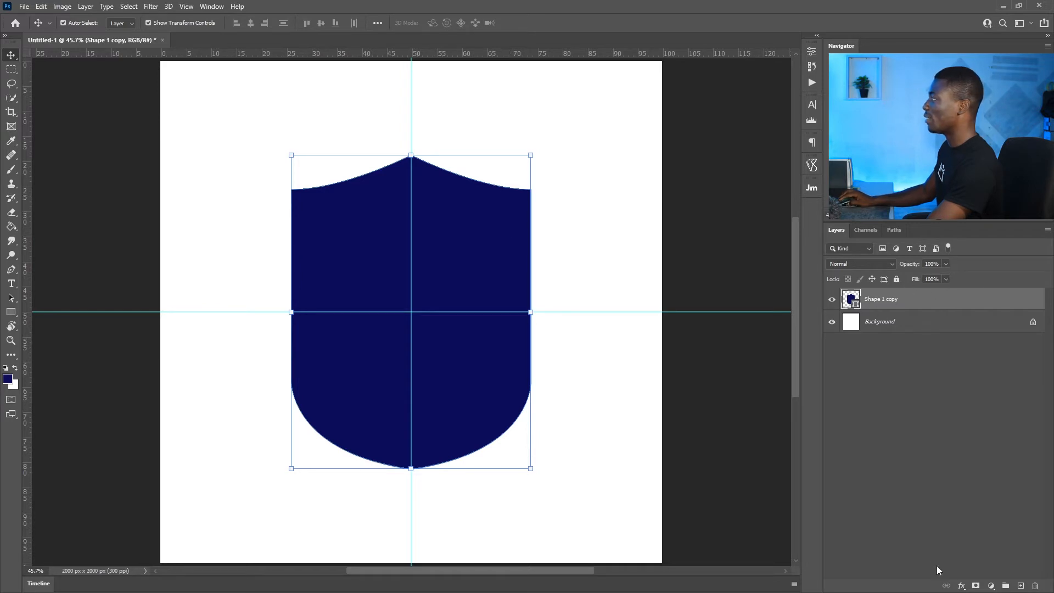
Step: Add a white 19 px Stroke effect to the Shape 1 copy layer with its position set to Inside
click(957, 586)
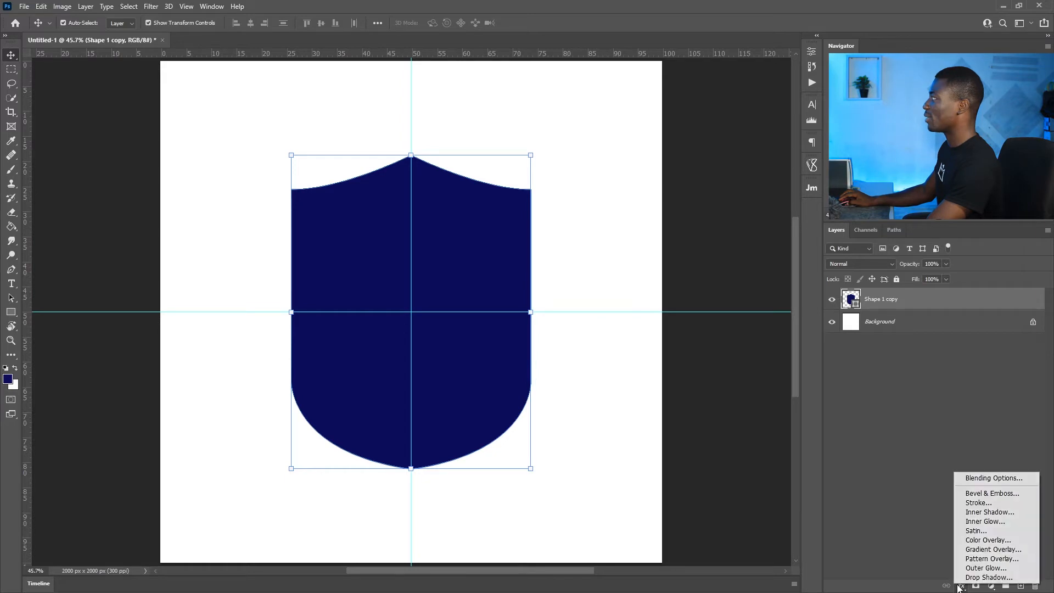
click(982, 510)
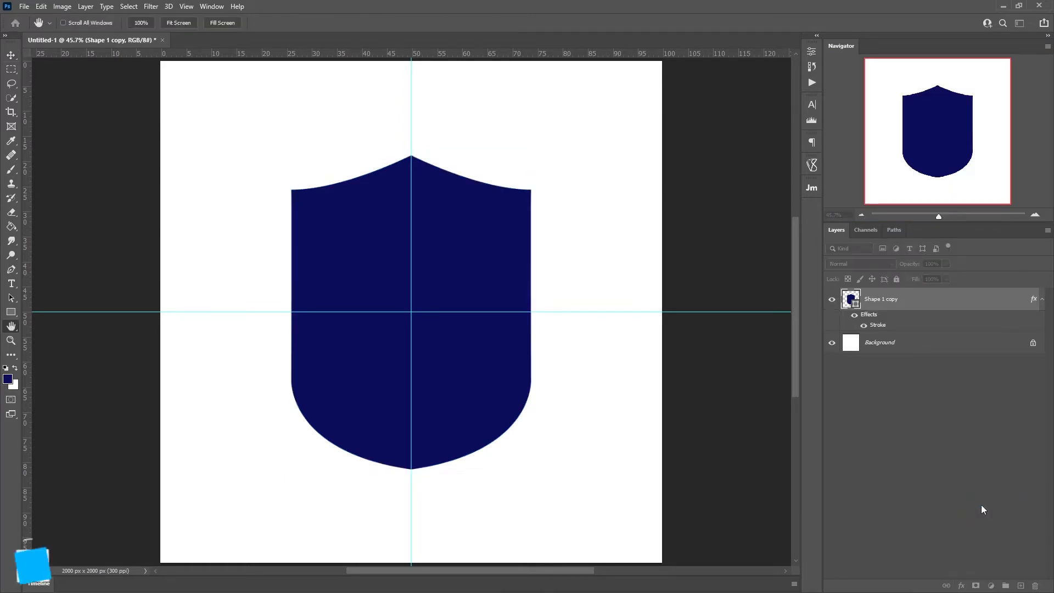
mouse_move(887, 83)
mouse_down()
mouse_move(898, 51)
mouse_move(934, 37)
mouse_up()
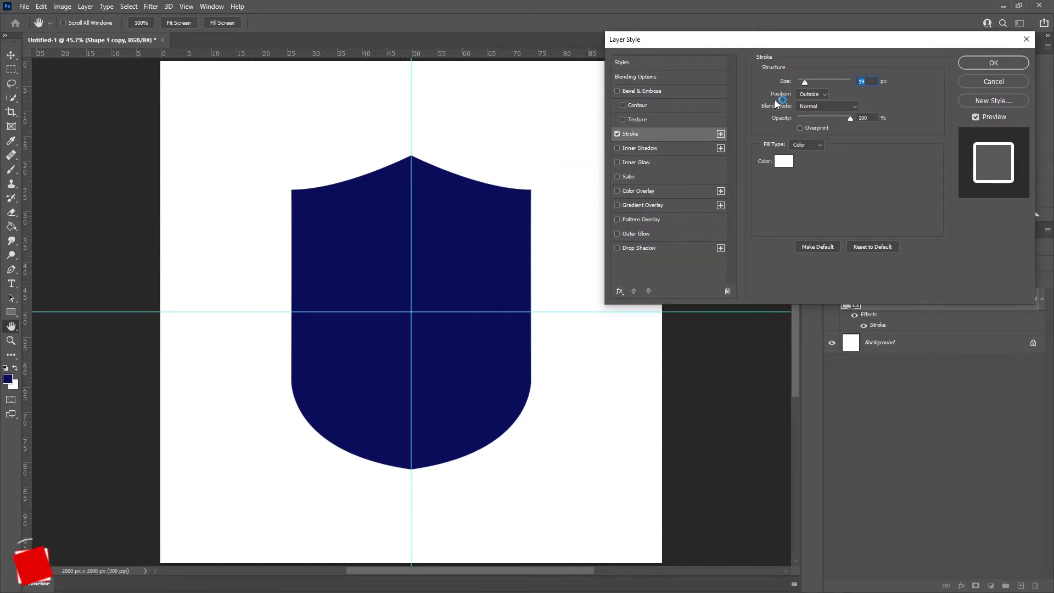
click(810, 93)
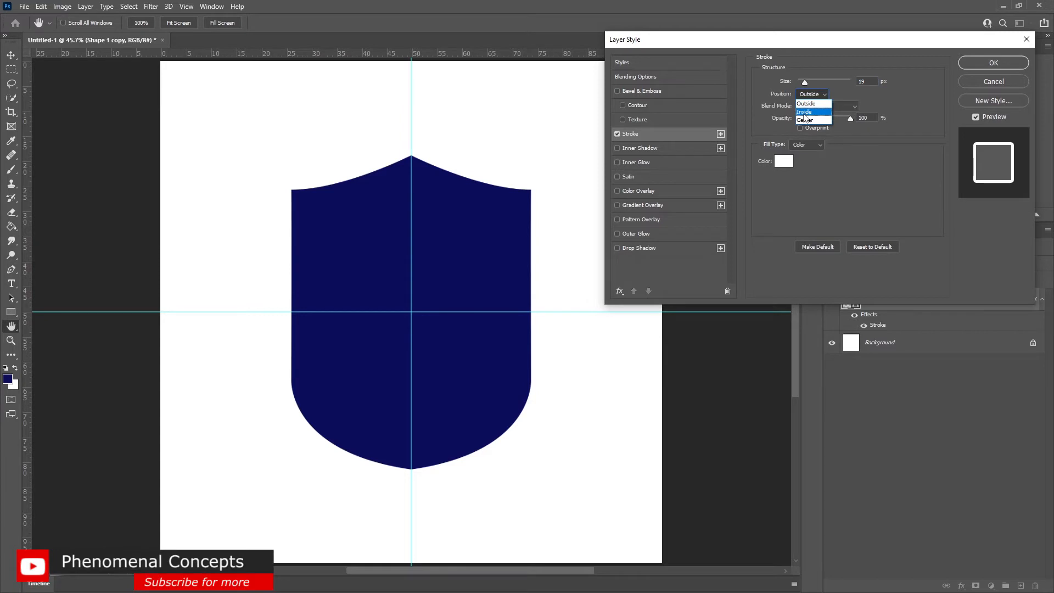
click(804, 112)
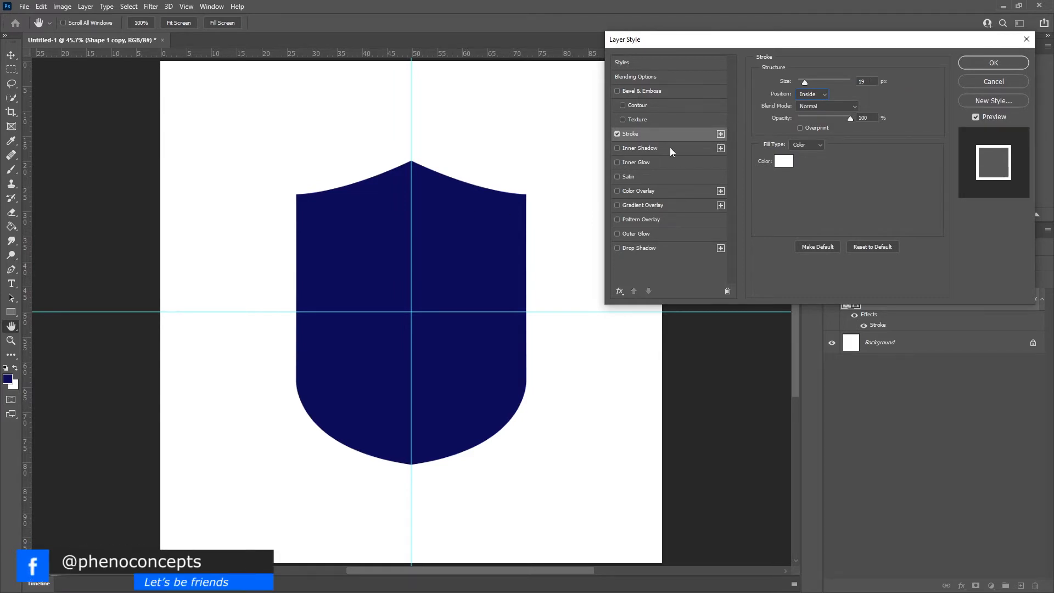
click(991, 63)
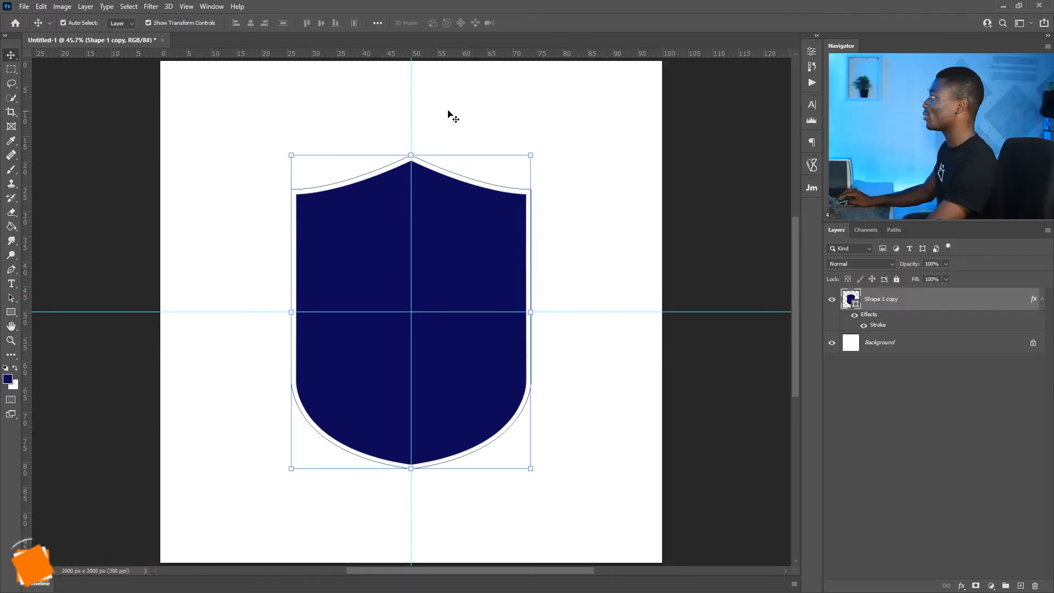
Step: Add a navy Solid Color fill layer directly above the Background layer
click(892, 342)
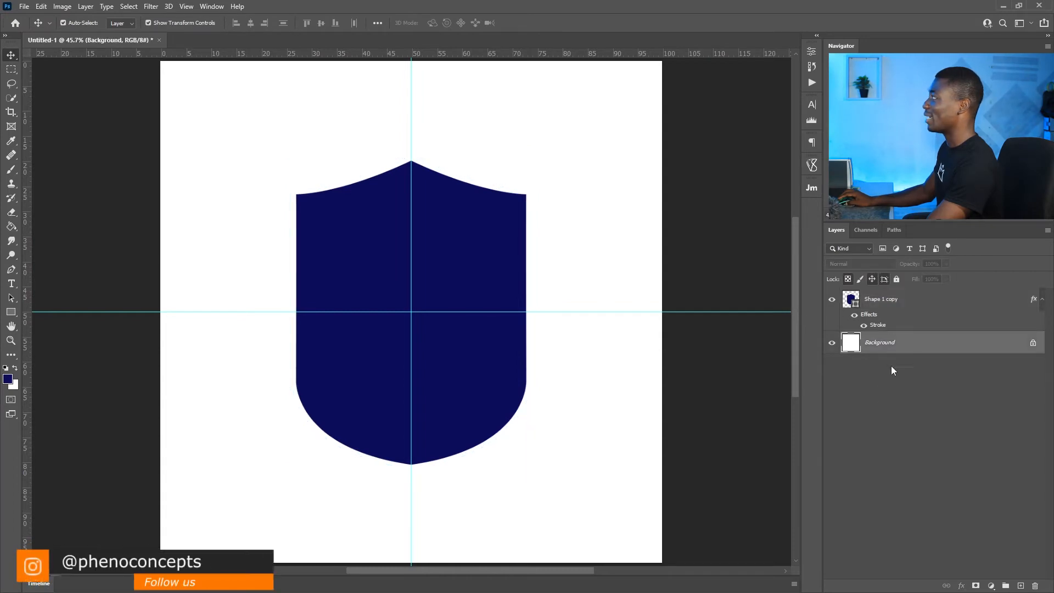
click(990, 586)
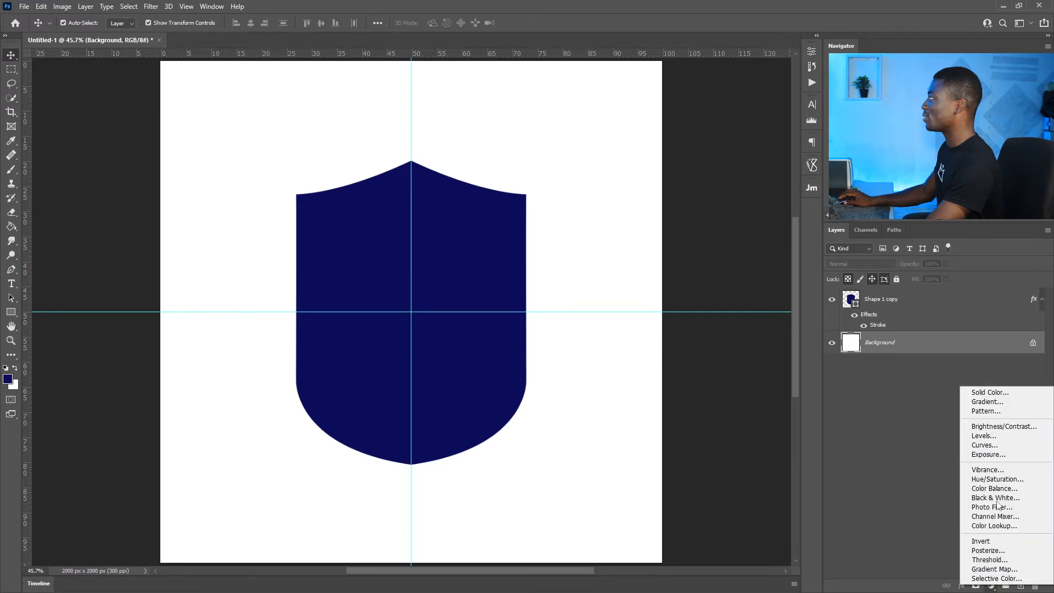
click(985, 393)
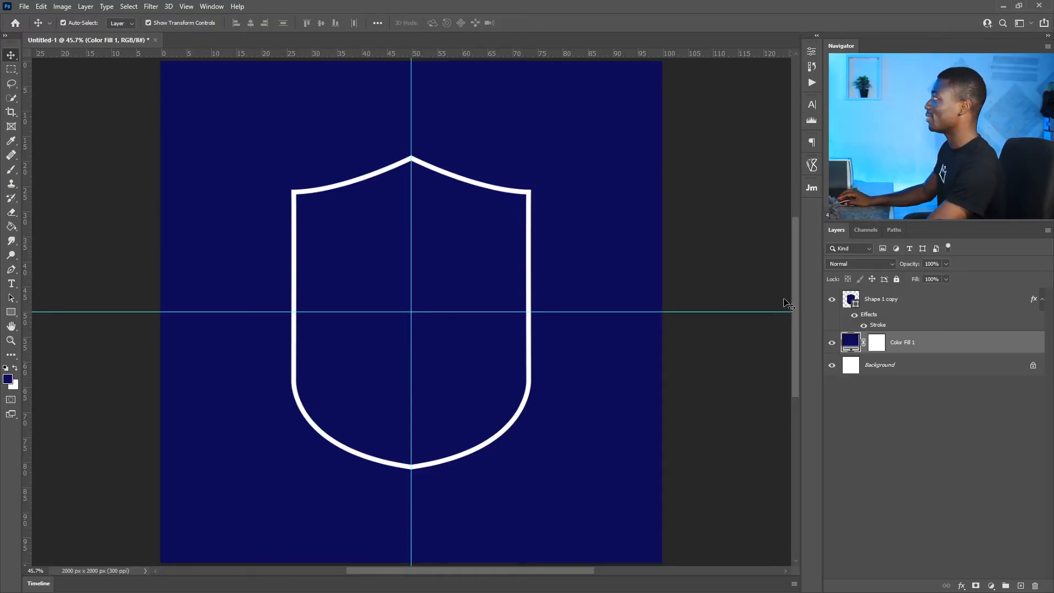
Step: Collapse the shield layer's effects list and set its stroke size to 32 px
click(1045, 299)
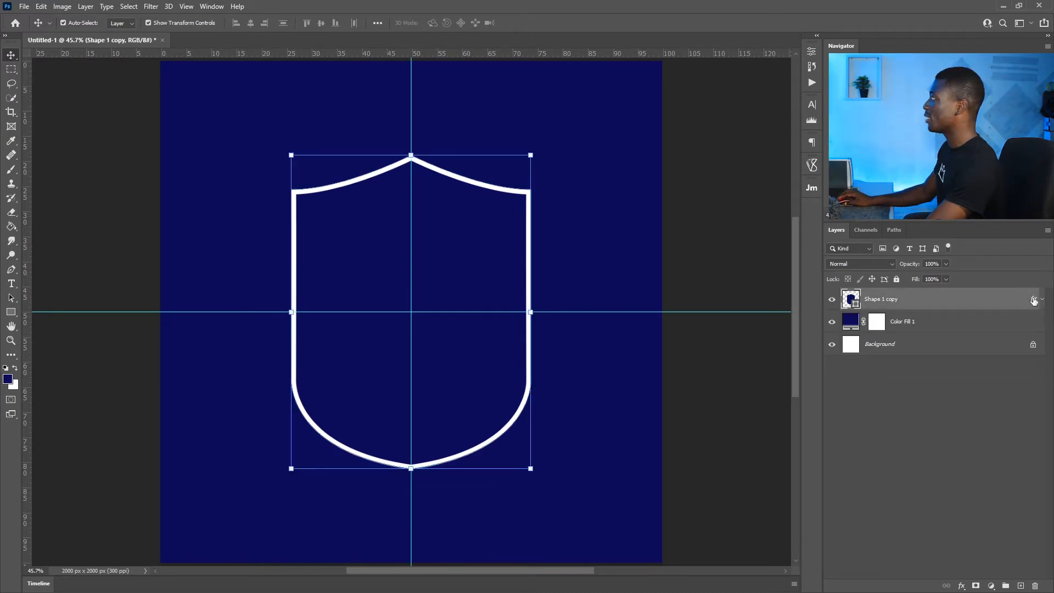
double_click(1033, 300)
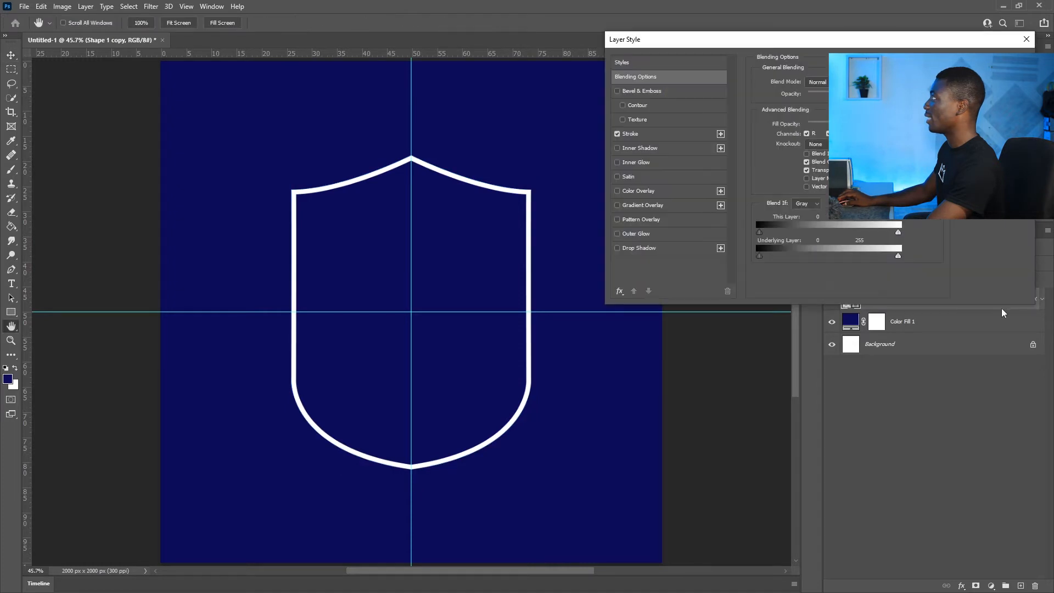
click(643, 135)
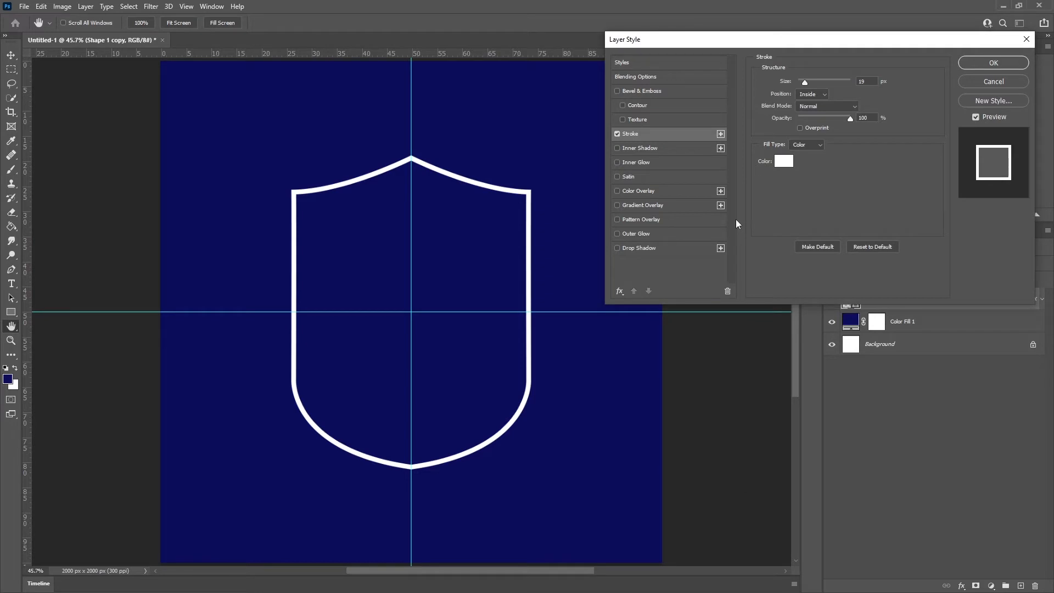
drag(806, 80, 808, 81)
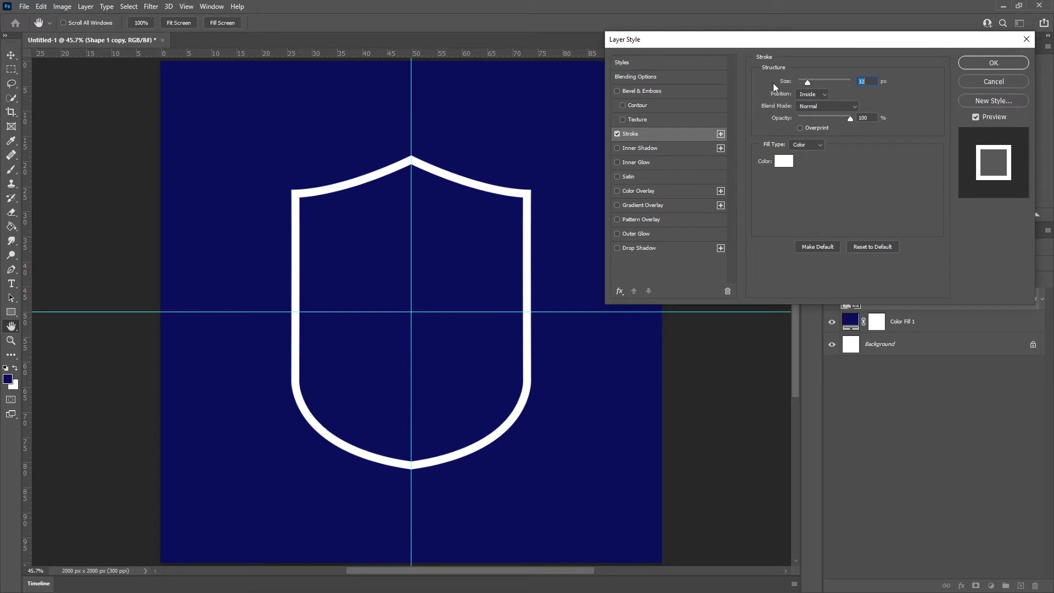
Step: Compare the Outside and Inside stroke positions, apply Outside to the shield, and inspect its upper-right corner up close
click(813, 96)
click(814, 104)
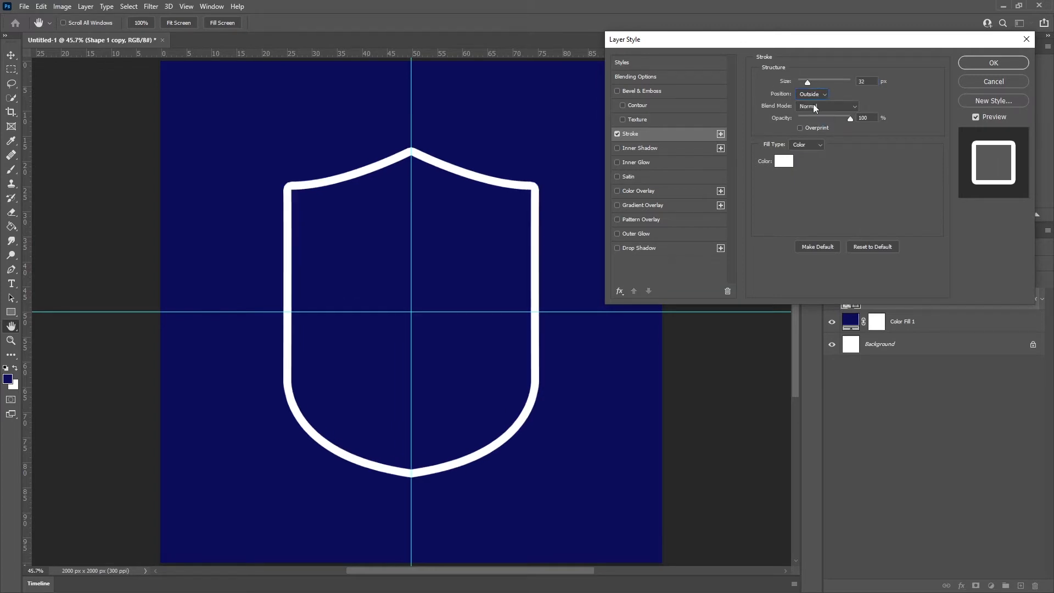
click(810, 94)
click(812, 111)
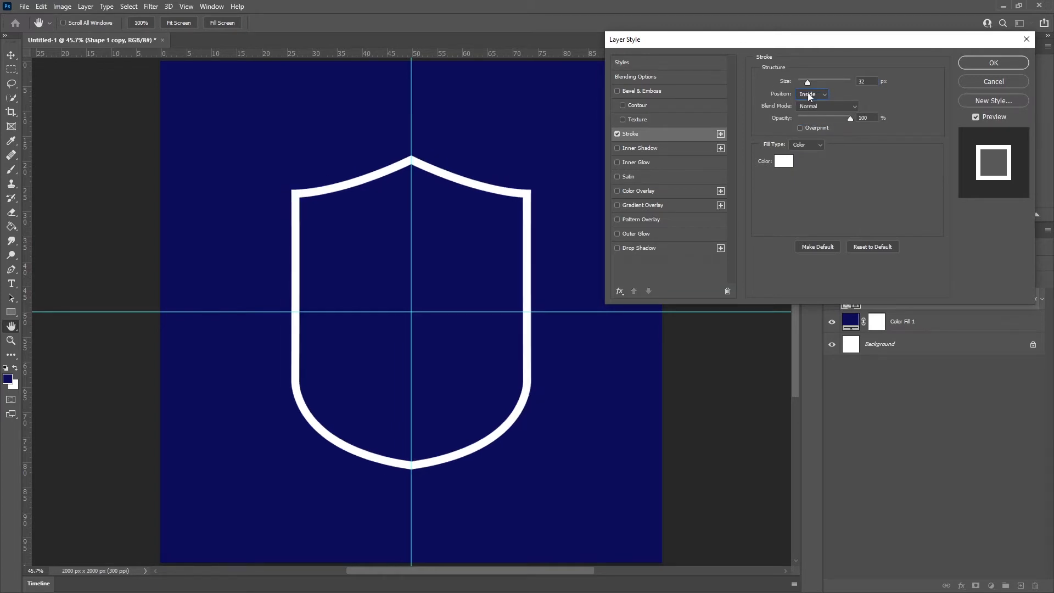
click(811, 94)
click(813, 103)
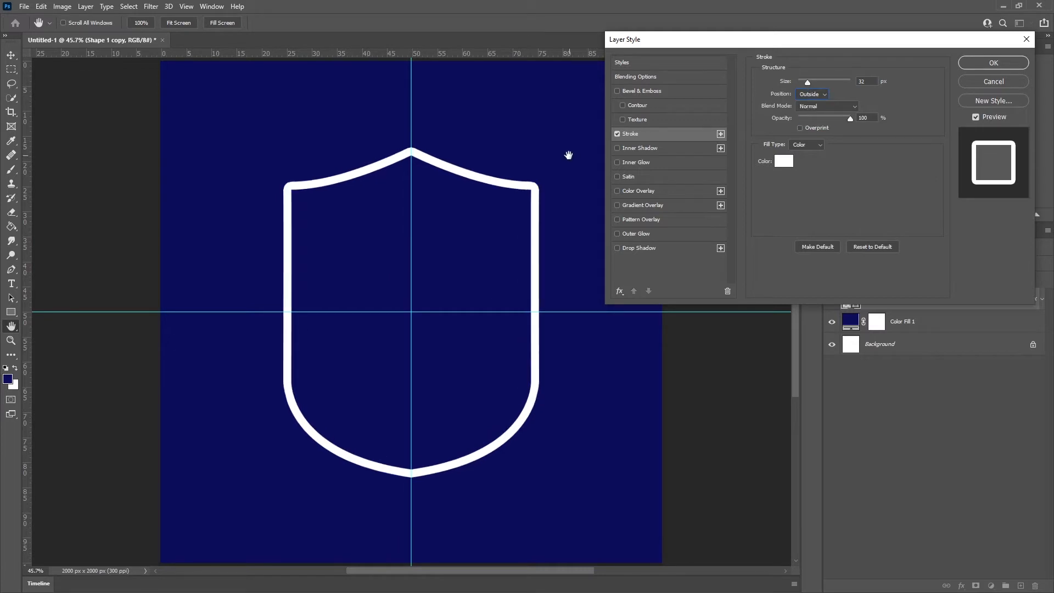
click(977, 63)
key(z)
drag(549, 197, 607, 165)
drag(485, 193, 508, 202)
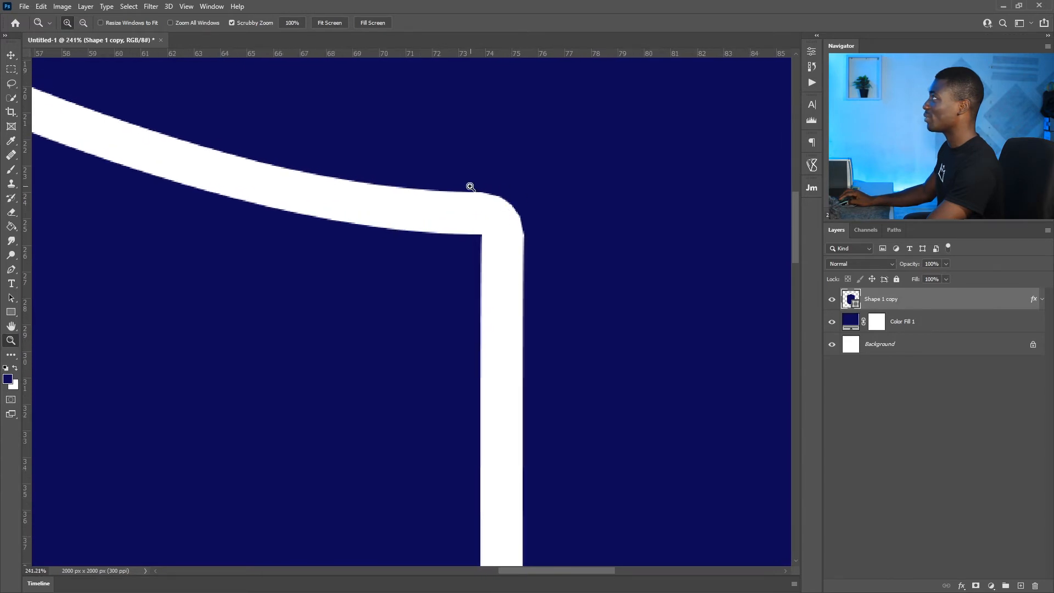
click(329, 22)
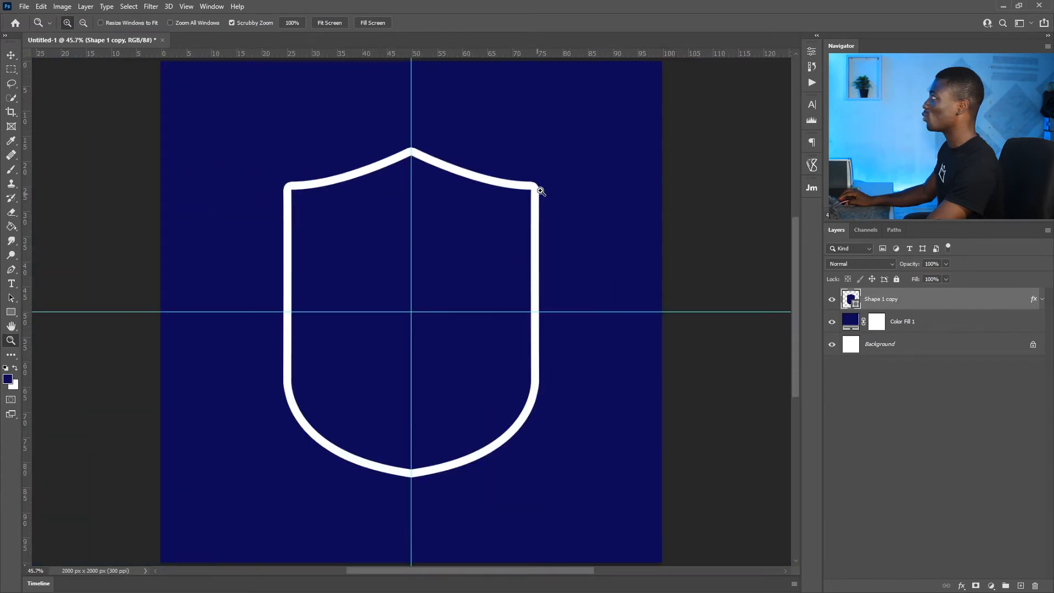
Step: Set the shield's stroke position to Inside and its size to 30 px
double_click(1035, 300)
click(668, 137)
click(806, 98)
click(808, 103)
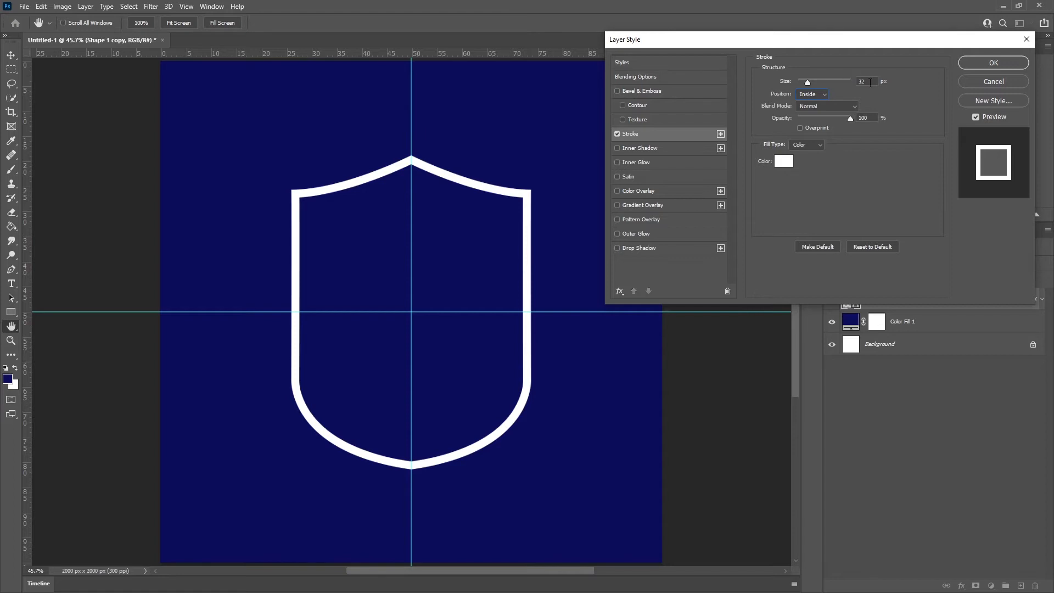
text(30)
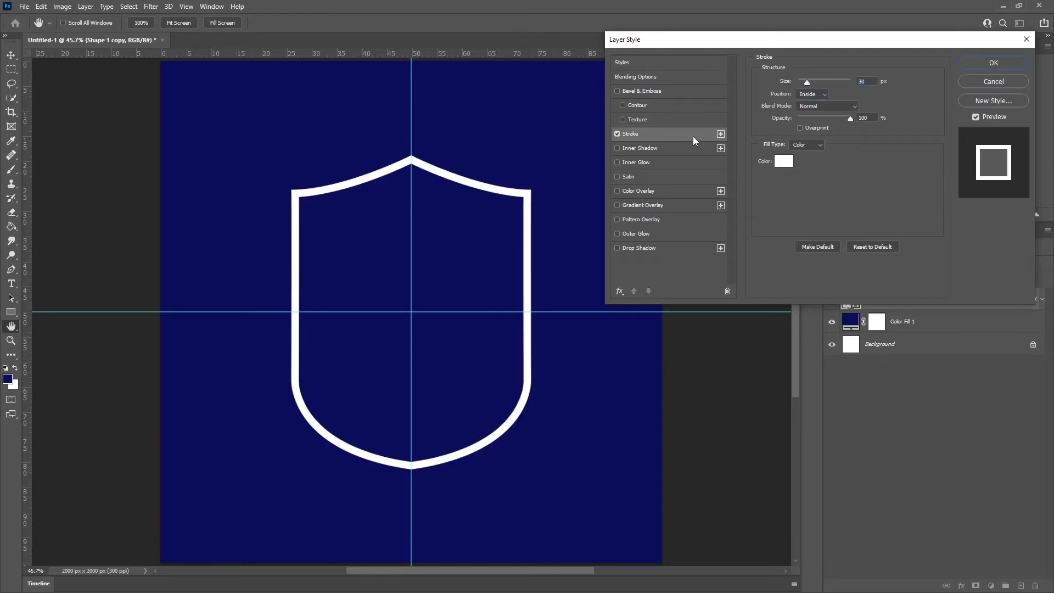
click(994, 63)
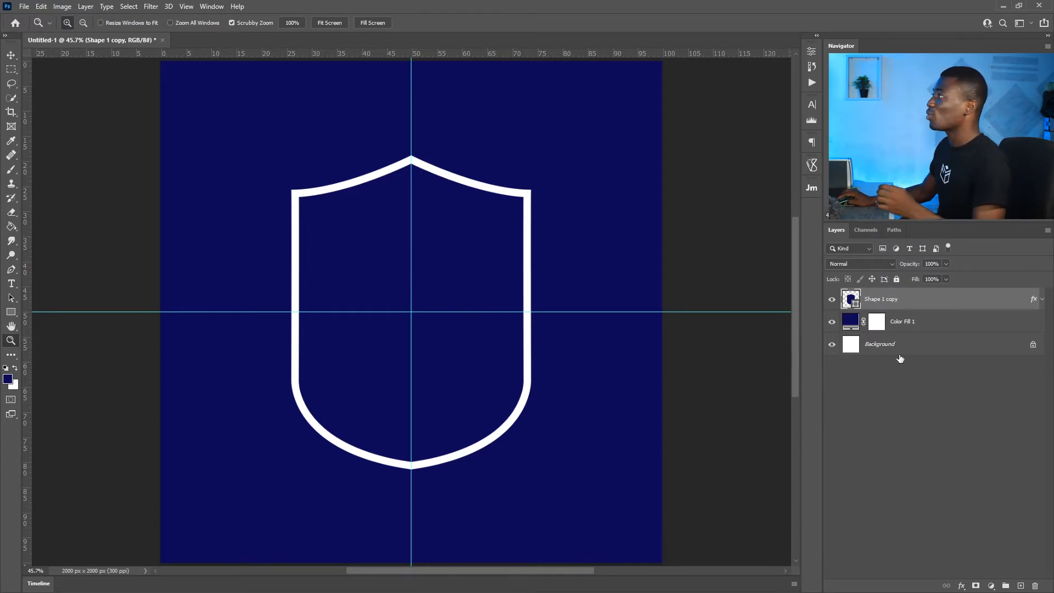
Step: Draw a white four-sided Pen tool shape about 243 by 335 px in the shield's upper-left area, with no layer selected beforehand
click(934, 392)
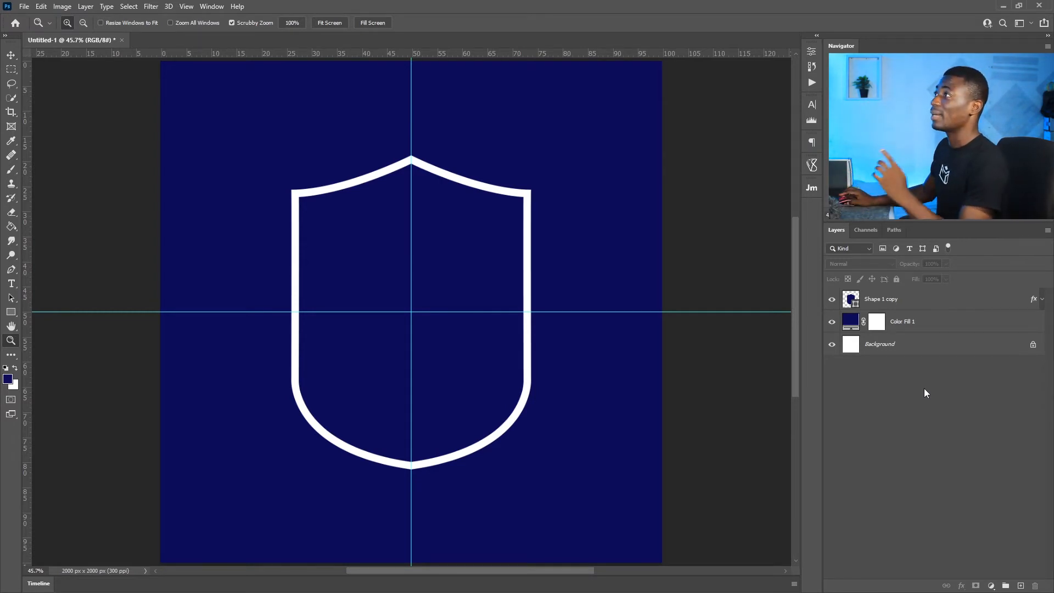
click(11, 270)
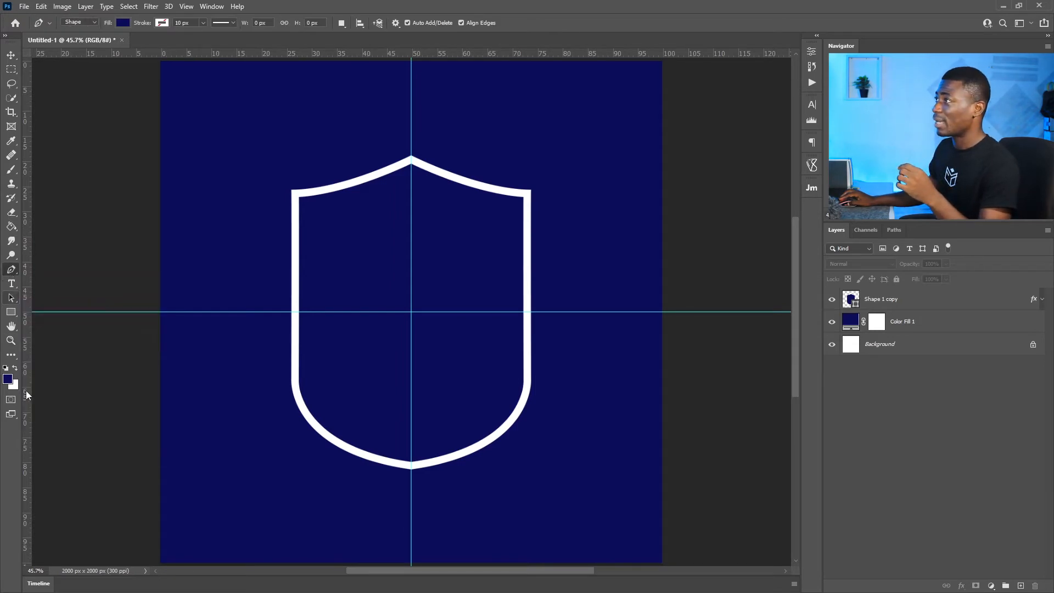
click(15, 369)
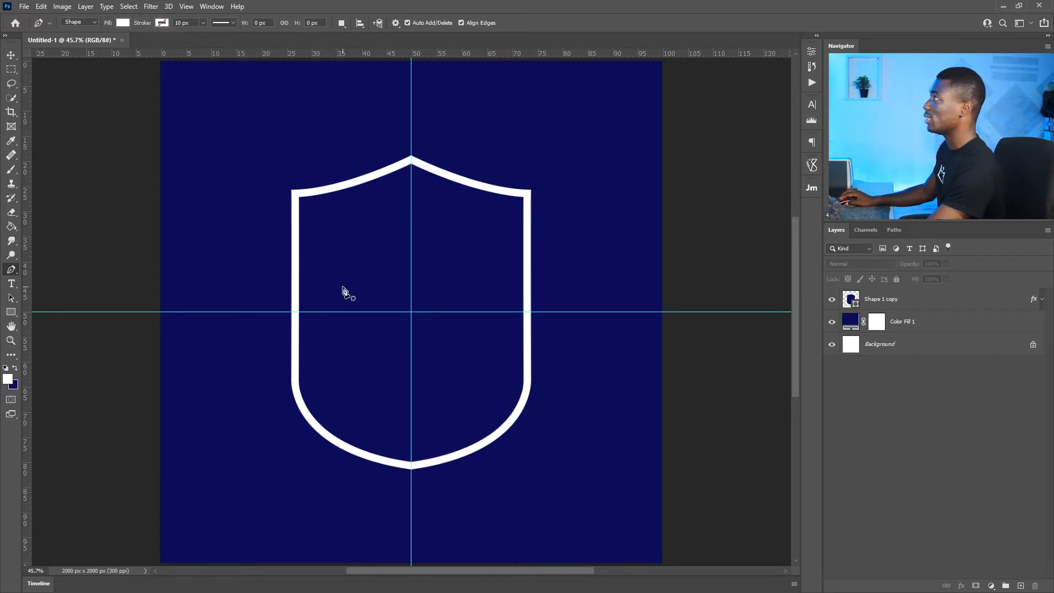
click(401, 213)
click(341, 204)
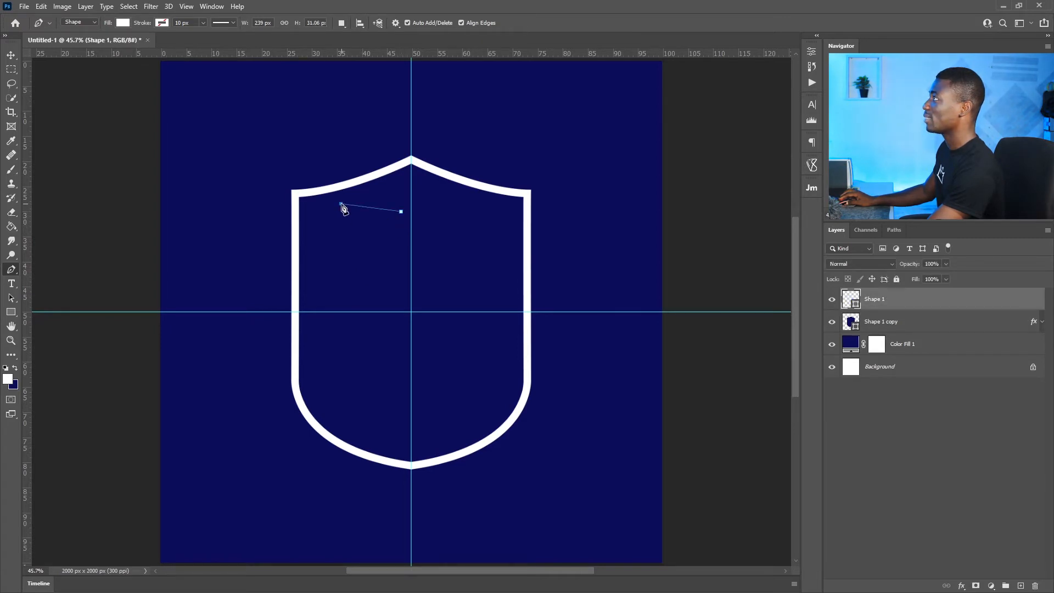
click(357, 277)
click(402, 287)
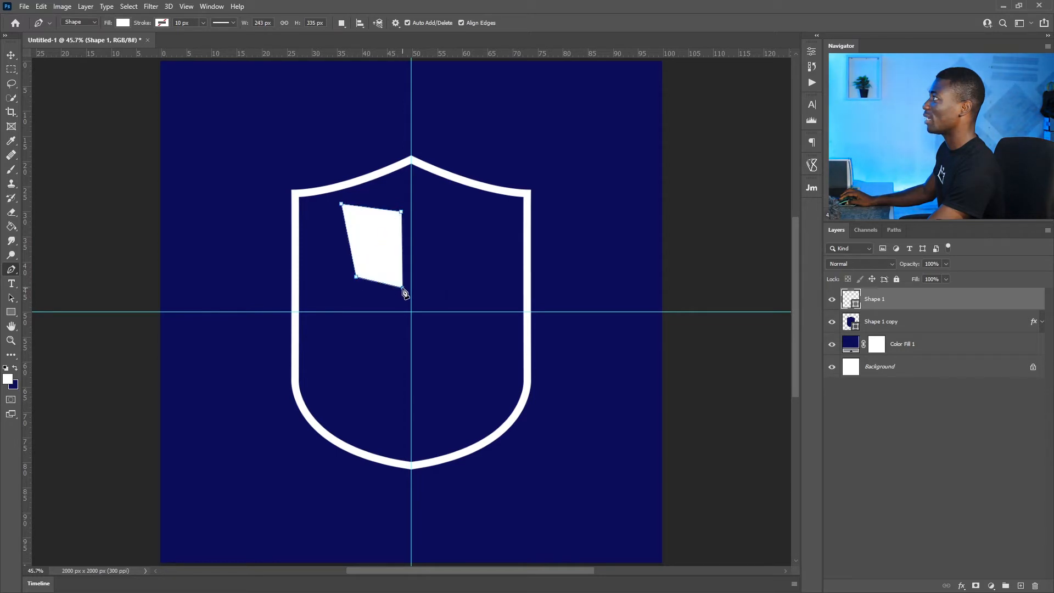
key(Return)
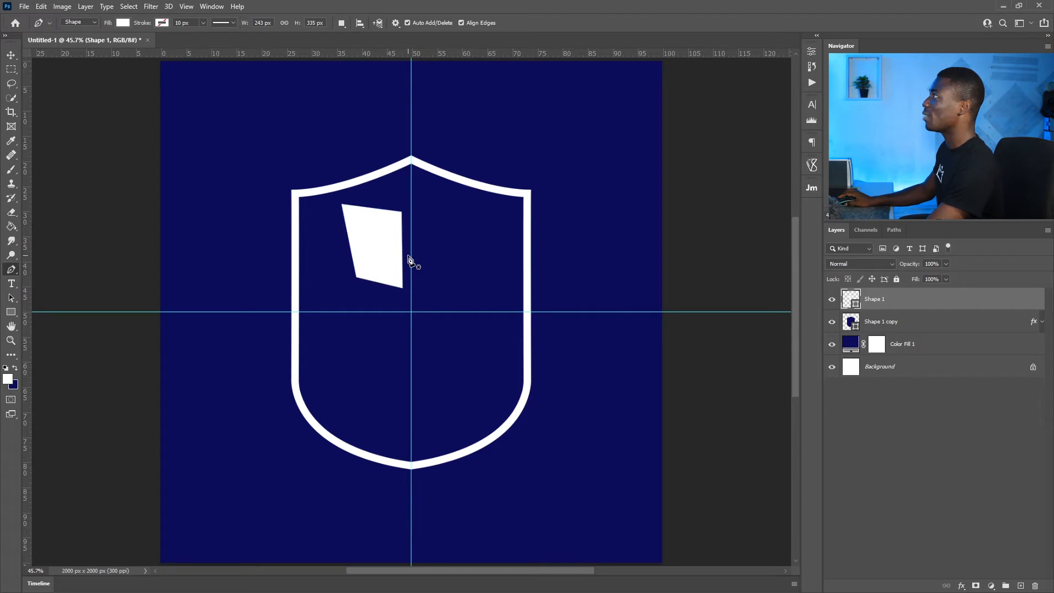
Step: Undo the last two anchor points of the four-sided shape and restore them
key(ctrl+z)
key(ctrl+z)
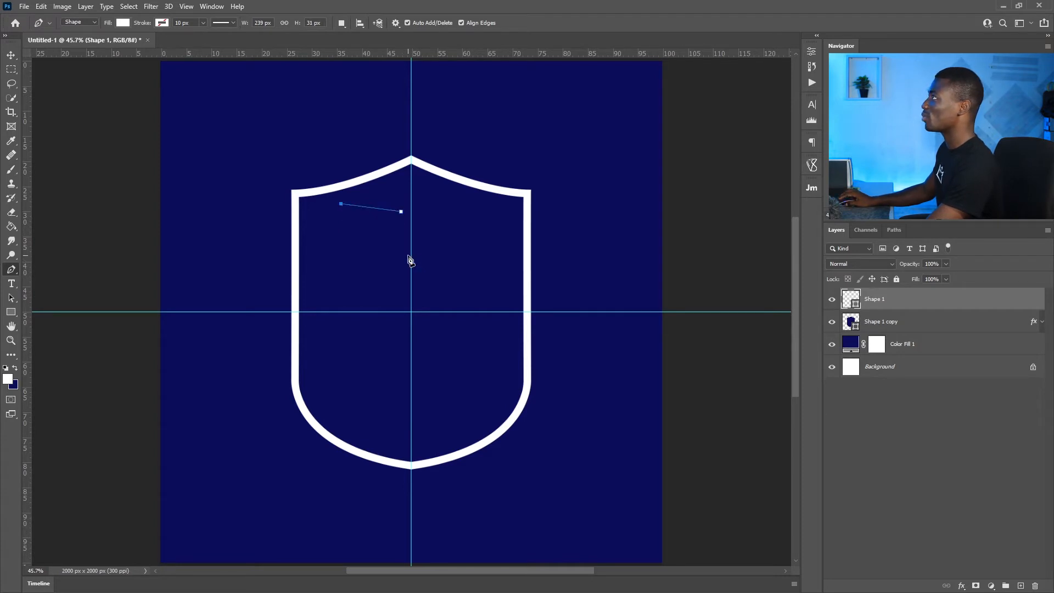
key(ctrl+shift+z)
key(ctrl+shift+z)
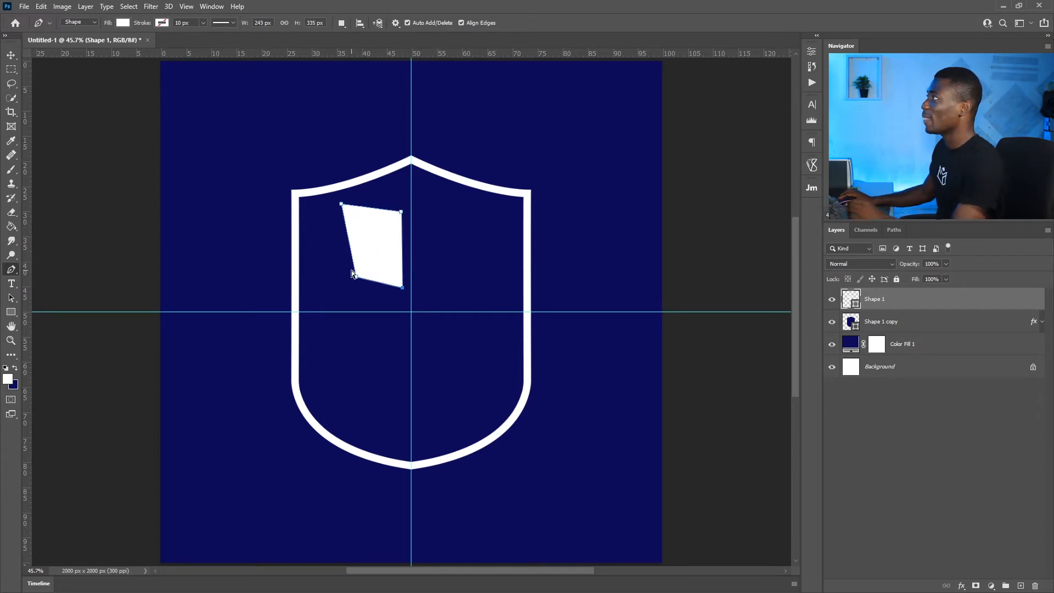
Step: Remove the four-sided shape's fill and give it a white stroke 30 px wide
click(363, 207)
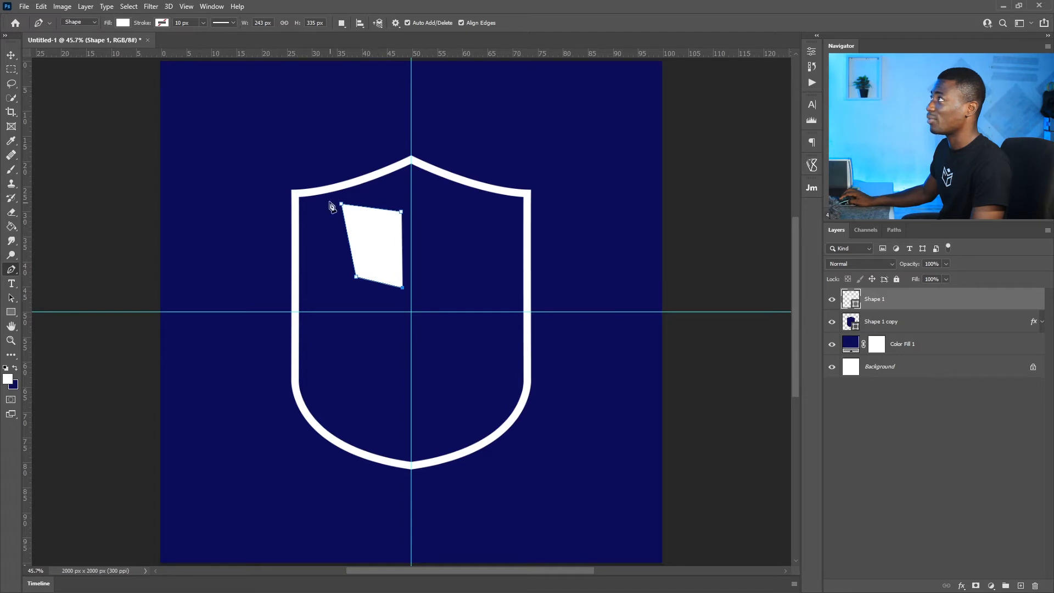
click(122, 23)
click(59, 45)
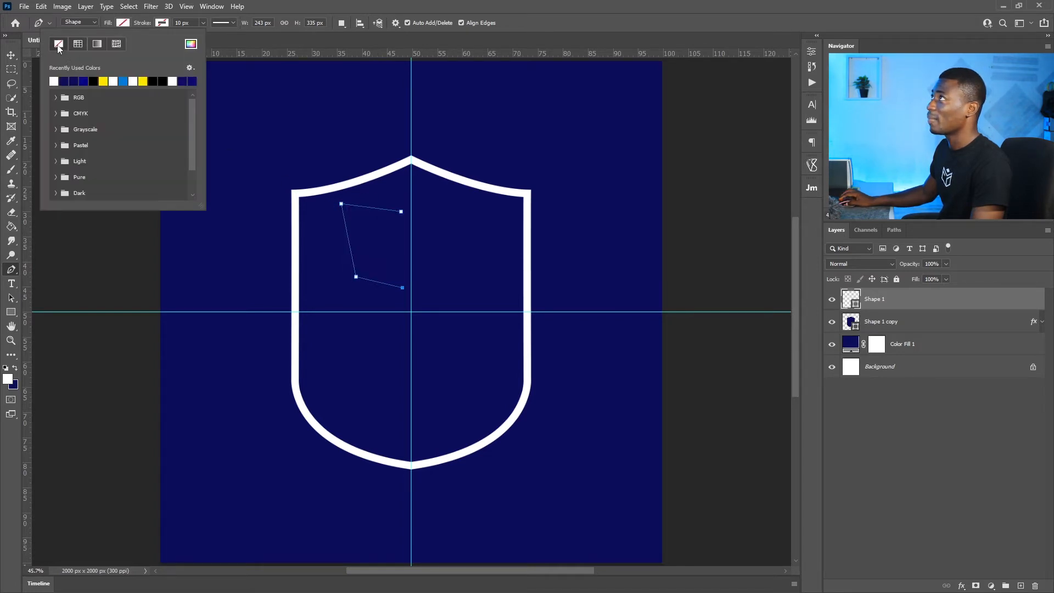
click(162, 23)
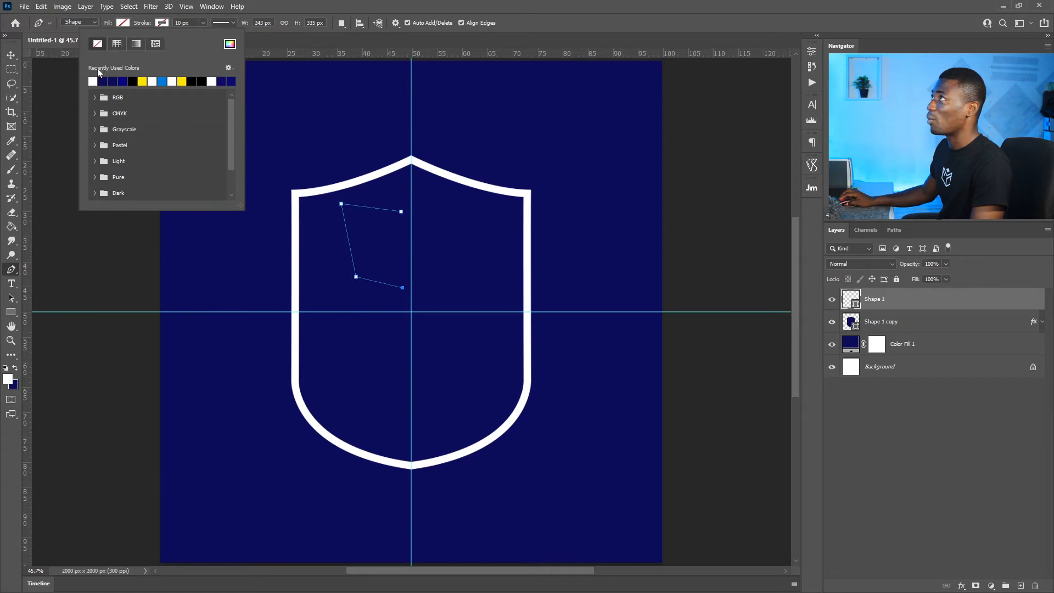
click(94, 80)
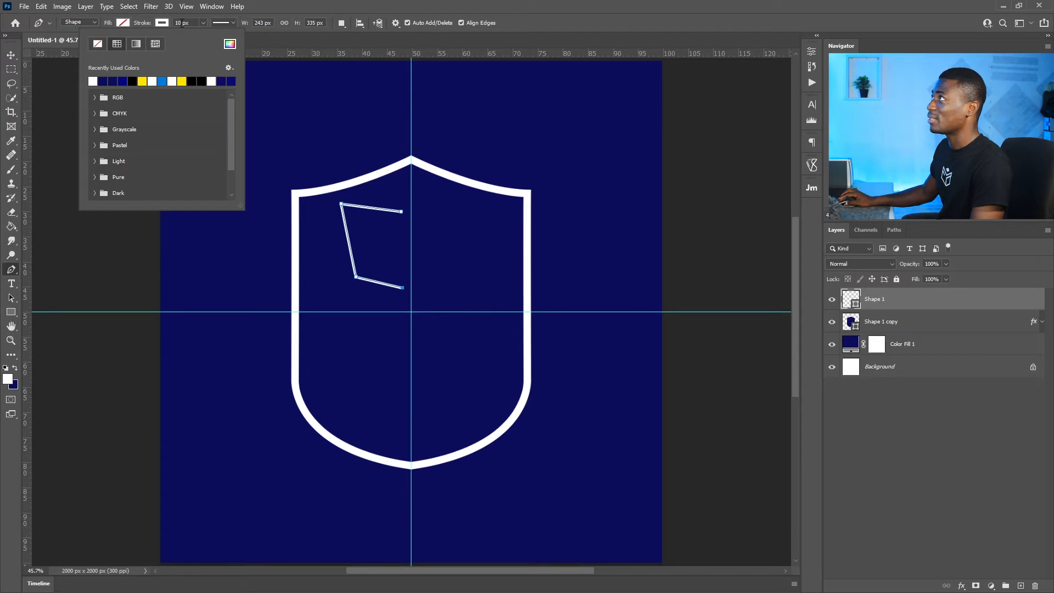
click(183, 23)
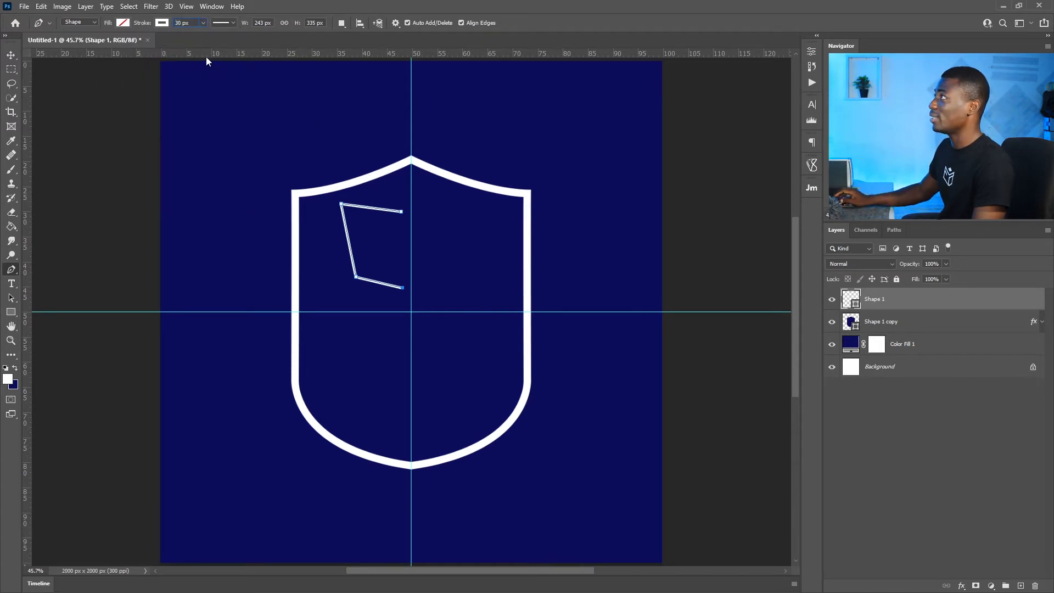
key(Return)
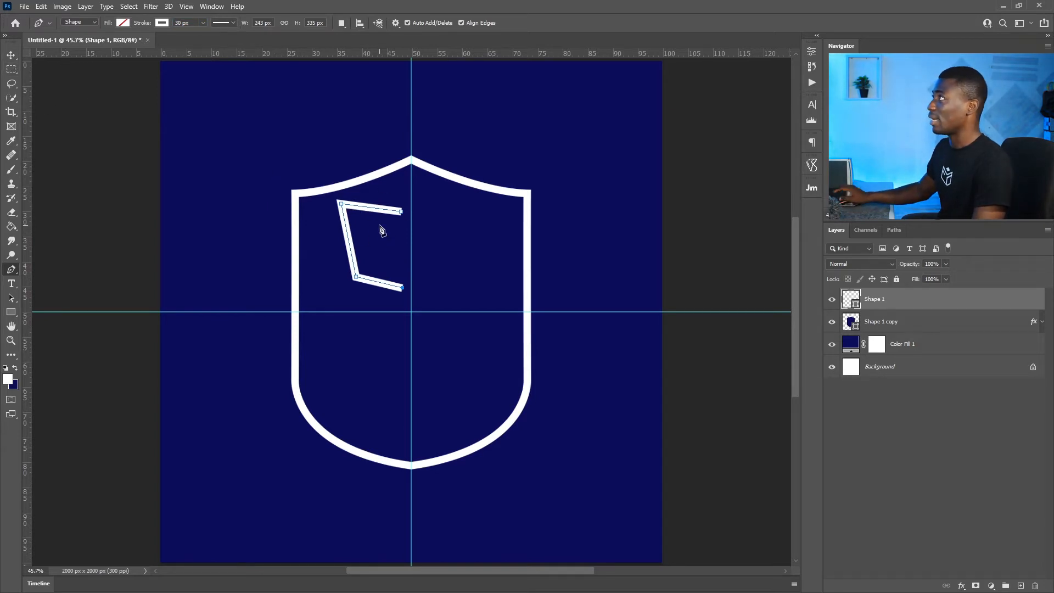
Step: Move the outlined shape so its open ends meet the vertical centre guide, and finish its path
click(10, 55)
drag(372, 209, 381, 216)
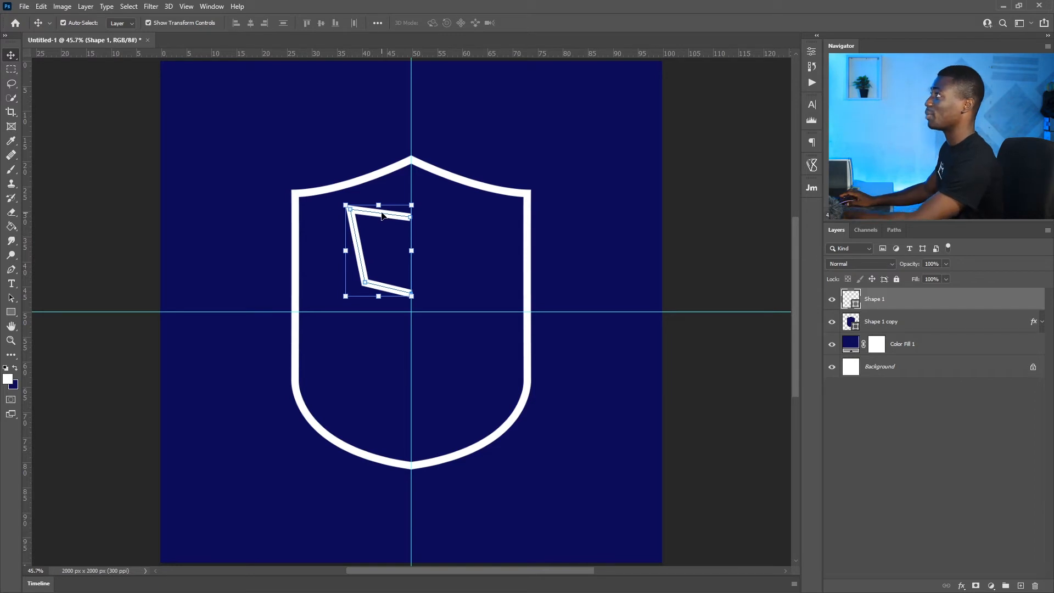
key(p)
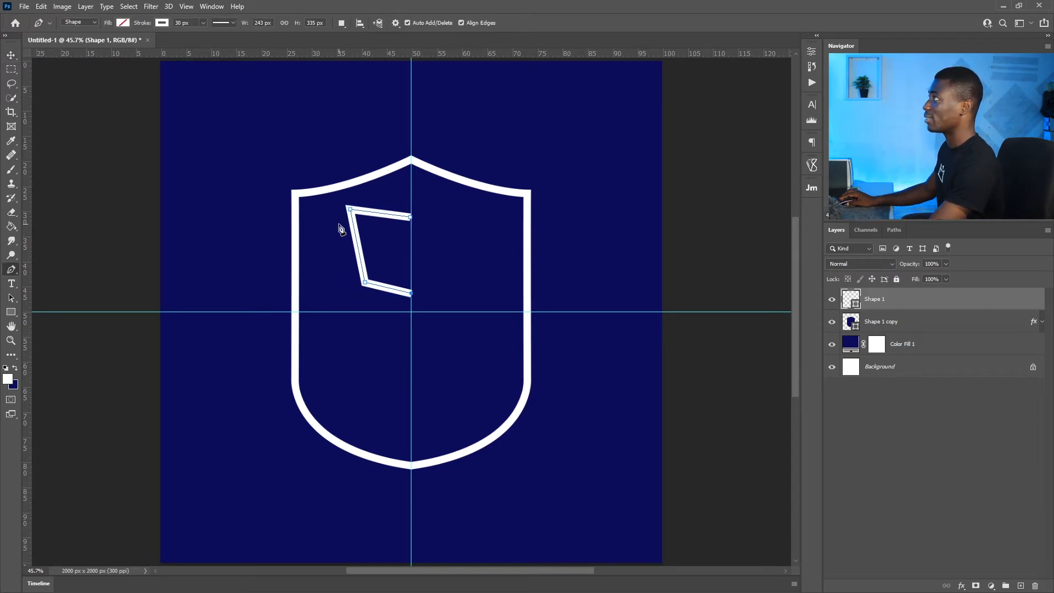
click(338, 226)
key(ctrl+z)
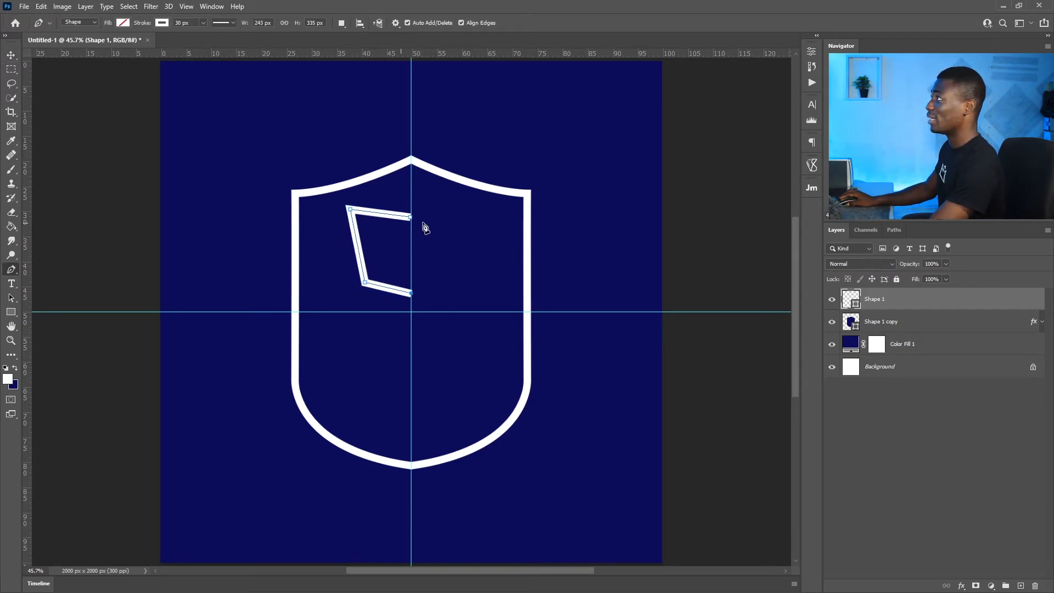
key(Return)
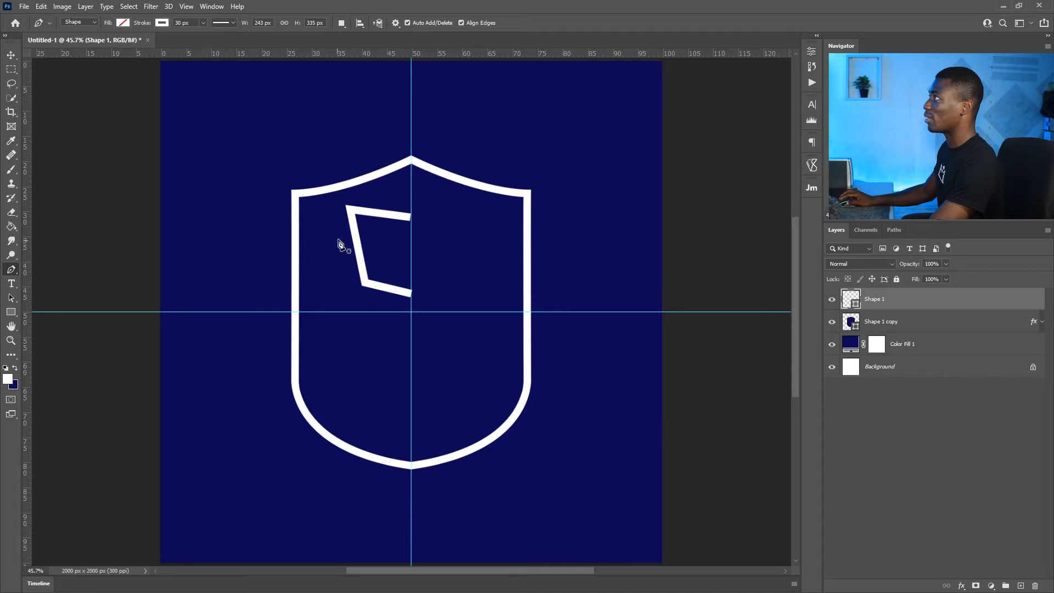
Step: Draw a second open four-point Pen tool outline, about 289 by 319 px, just outside the first outline on its left
click(342, 223)
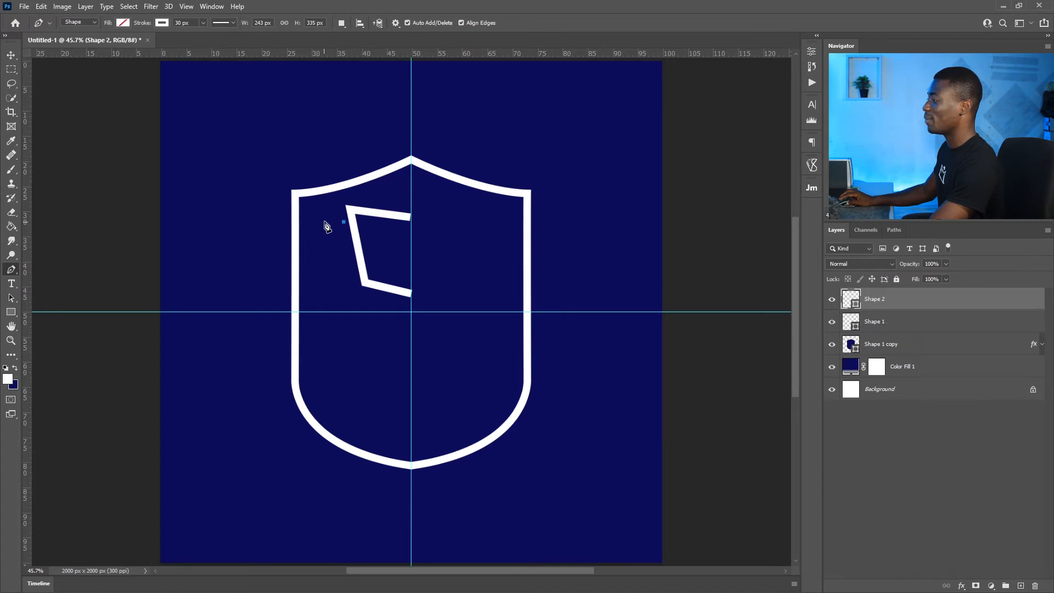
click(324, 221)
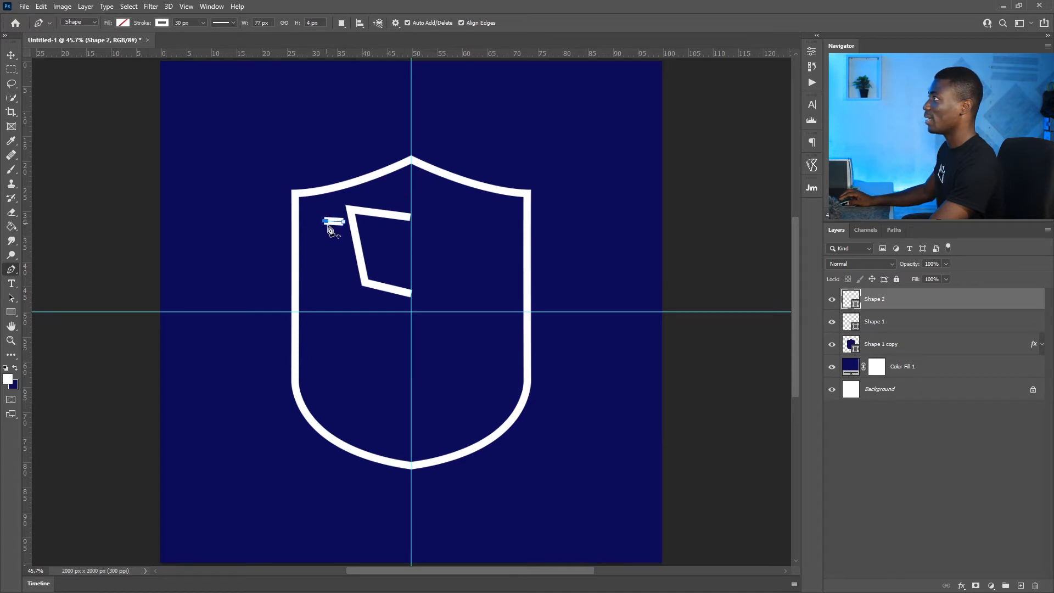
click(353, 301)
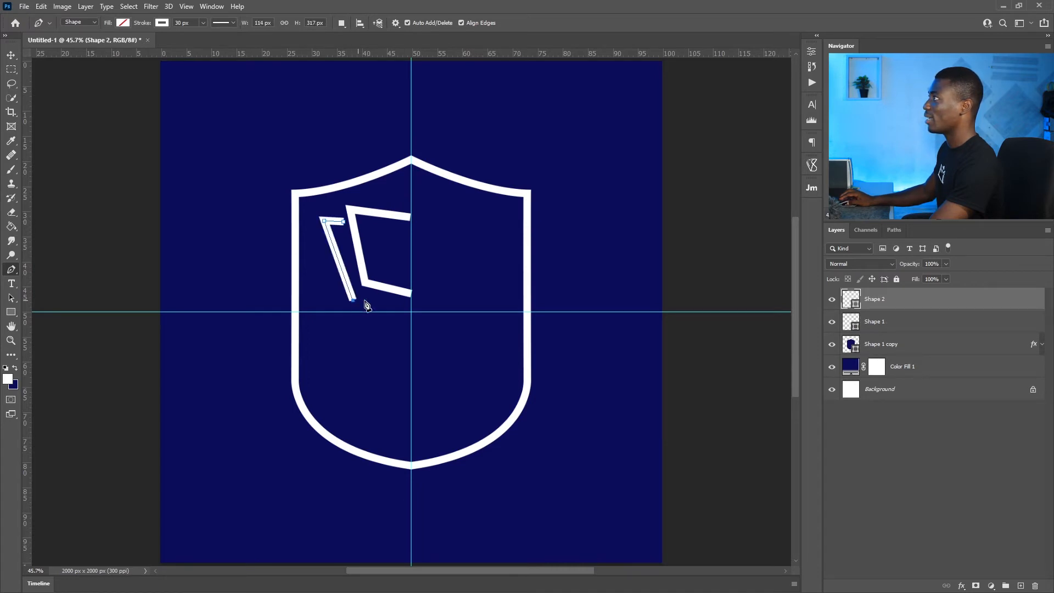
click(397, 302)
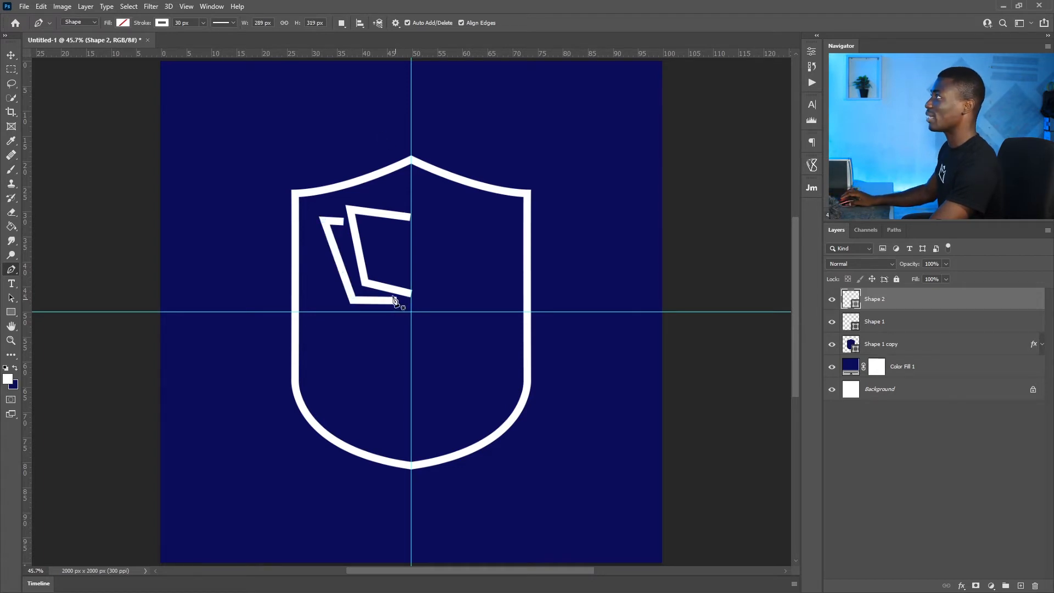
Step: Draw a third, smaller open Pen tool outline, about 147 by 253 px, between the second outline and the shield's left edge
click(318, 238)
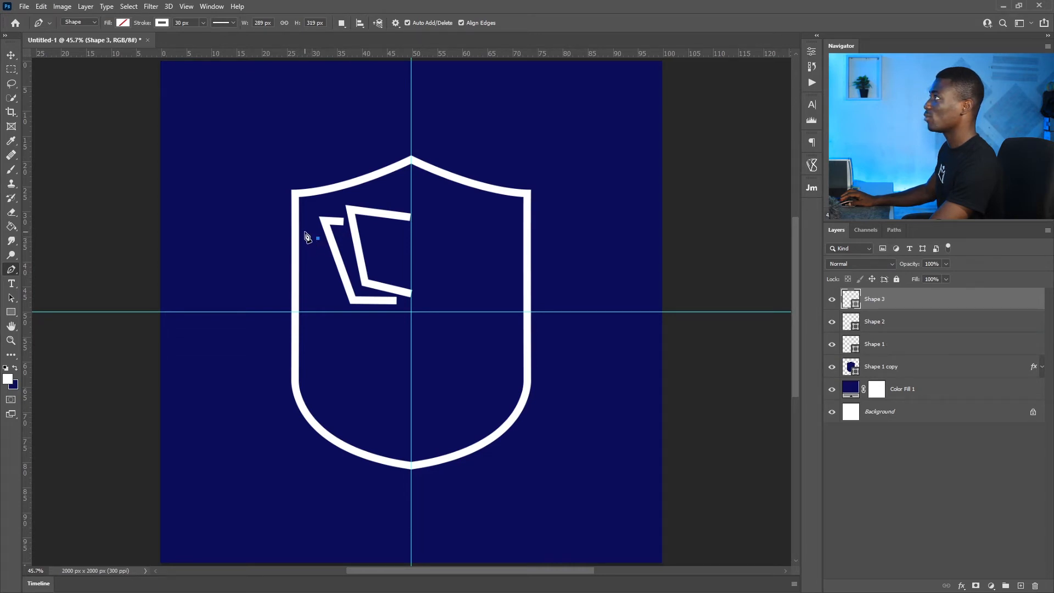
click(322, 289)
click(341, 296)
key(Return)
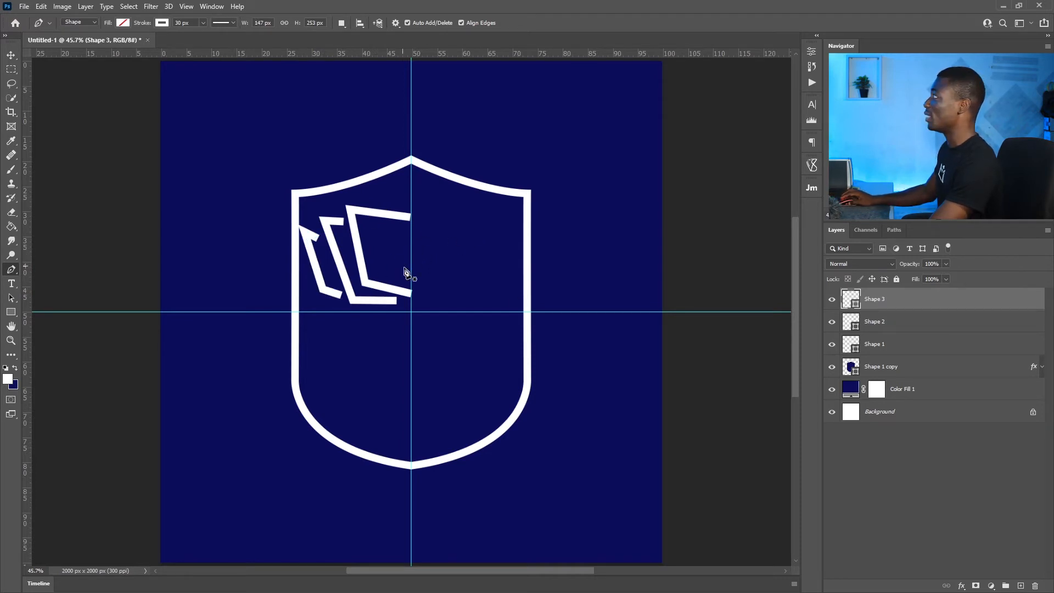
Step: Scale the three outline shapes together to about 78% and place them against the vertical centre guide
shift+click(889, 344)
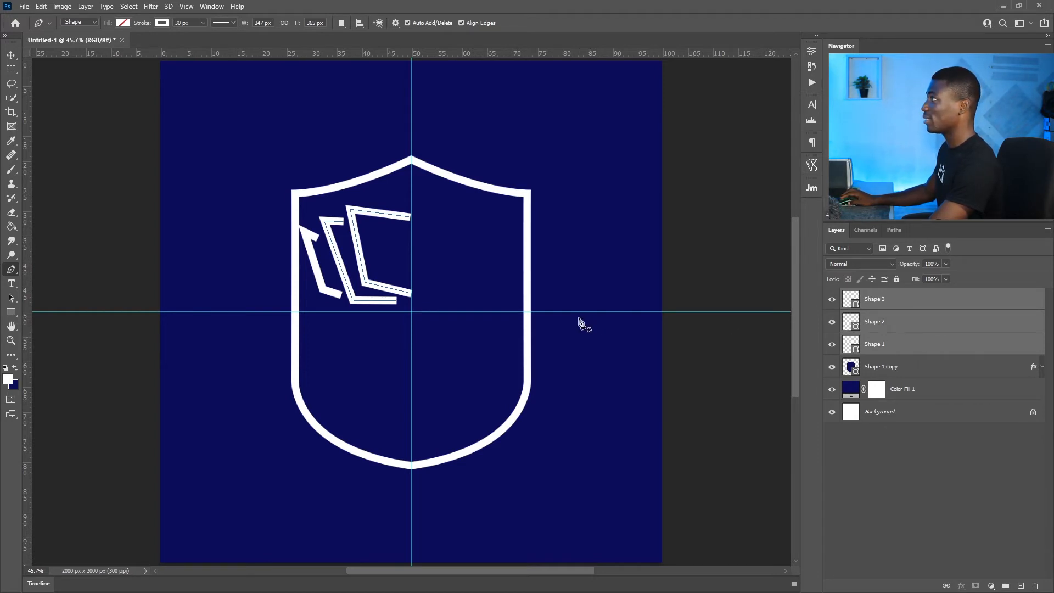
key(v)
drag(305, 255, 323, 254)
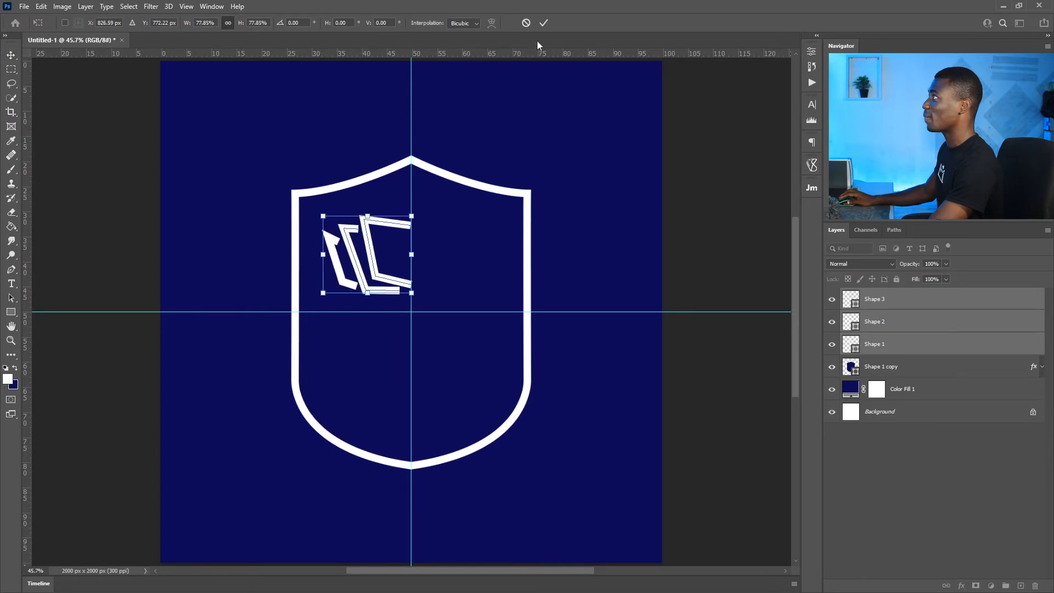
click(542, 23)
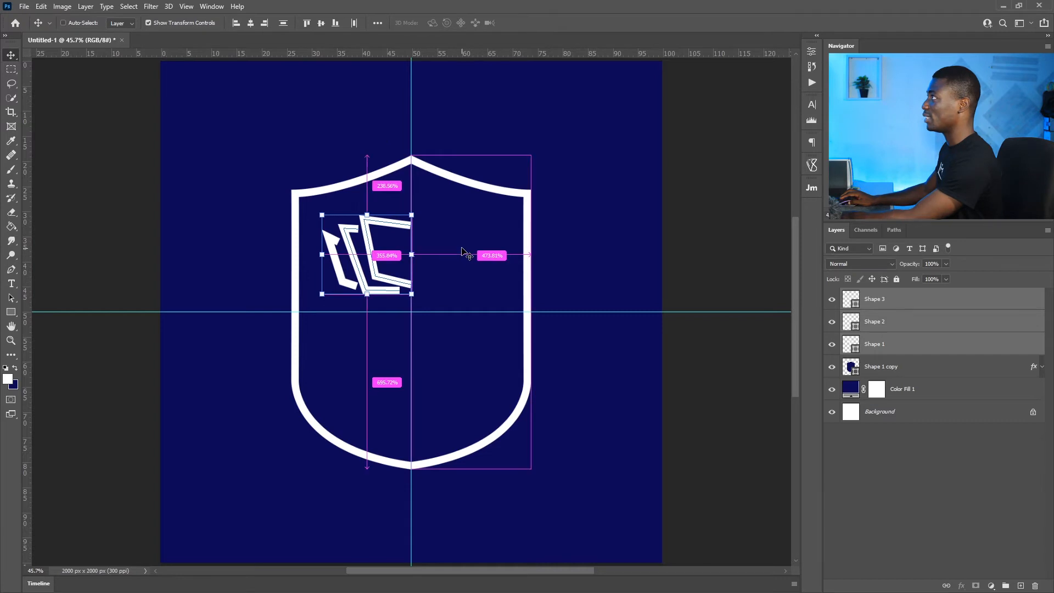
Step: Duplicate the three outline shapes, flip the copies horizontally and place them right of the centre guide, level with the originals
key(ctrl+j)
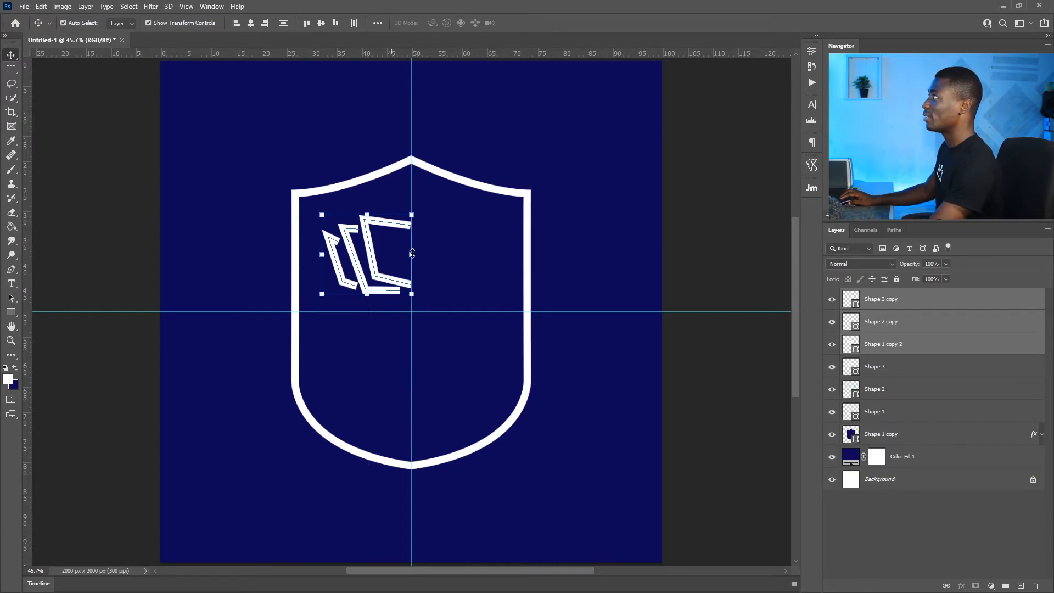
key(ctrl+t)
right_click(388, 252)
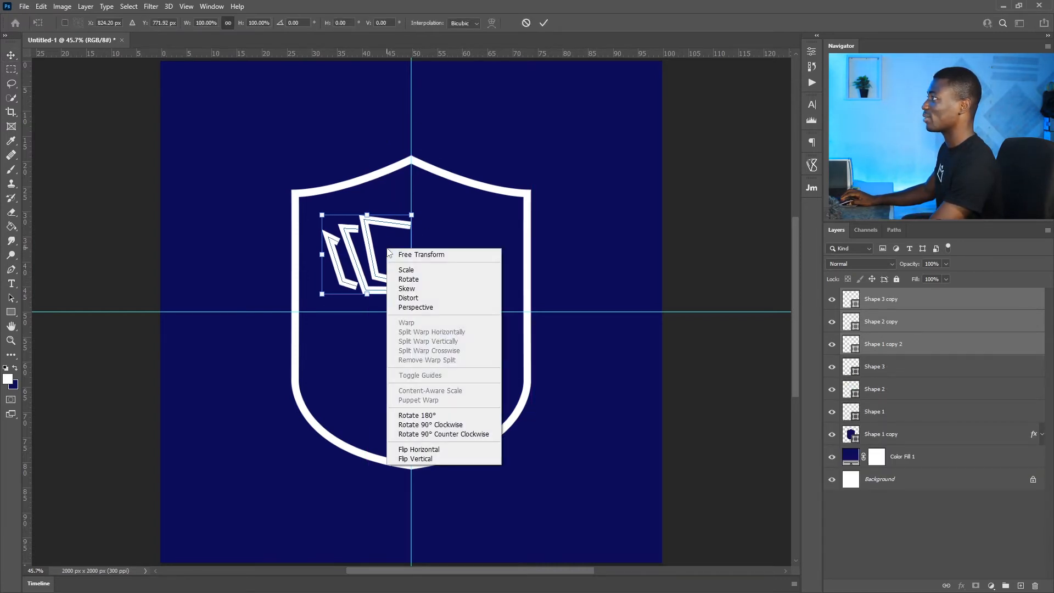
click(424, 452)
drag(378, 258, 471, 259)
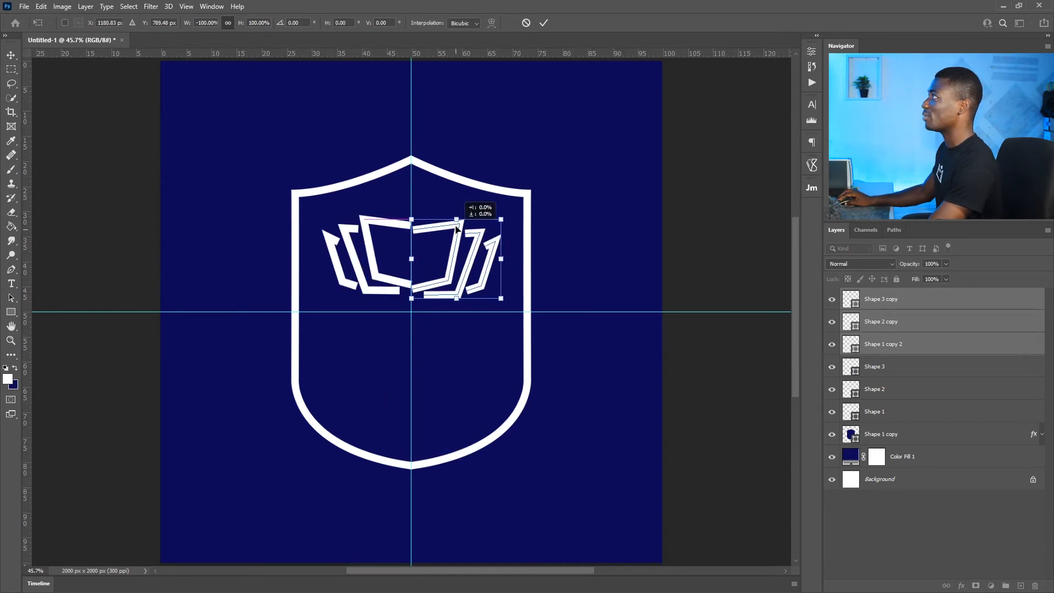
drag(456, 228, 456, 225)
click(544, 23)
key(z)
drag(413, 214, 473, 241)
key(v)
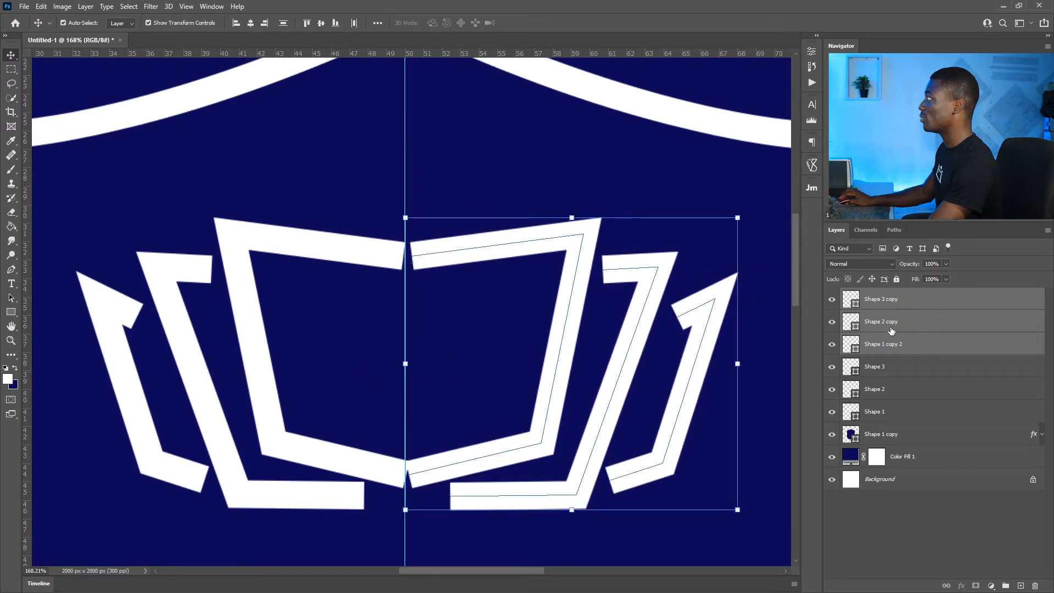
click(888, 366)
ctrl+click(884, 411)
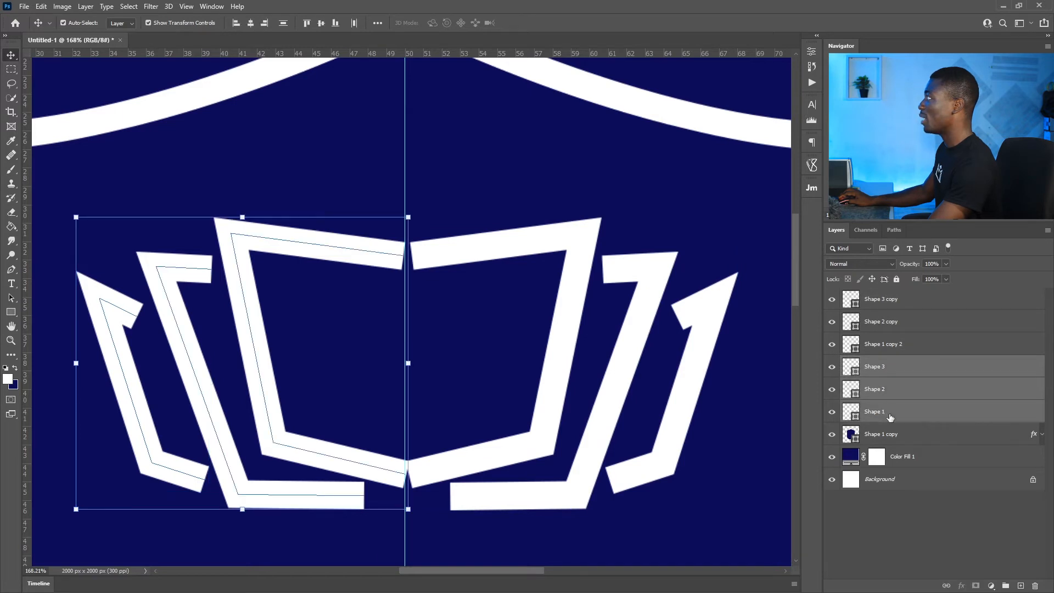
click(885, 409)
shift+click(887, 301)
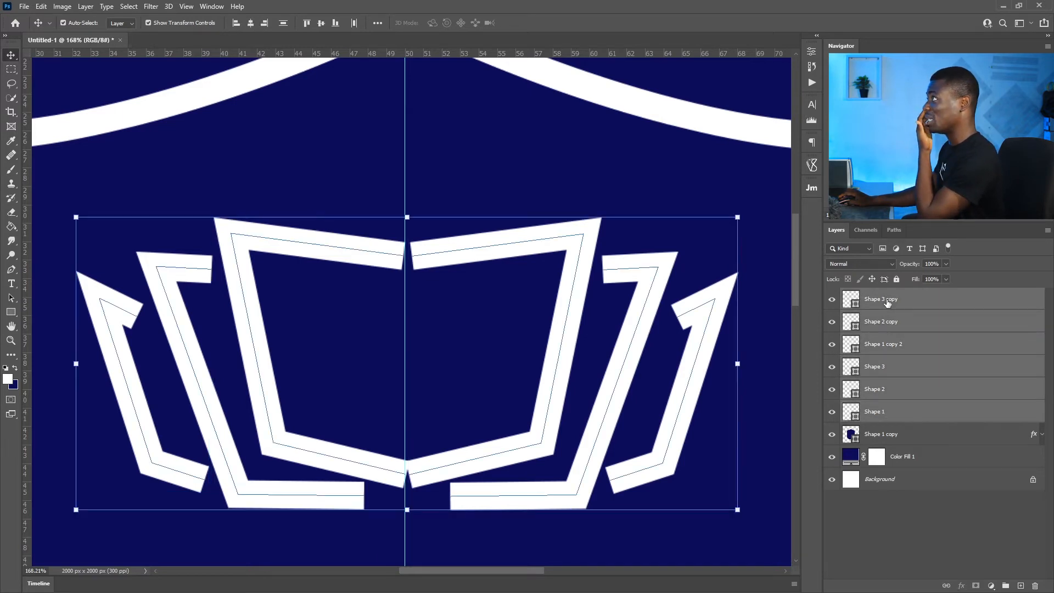
right_click(886, 302)
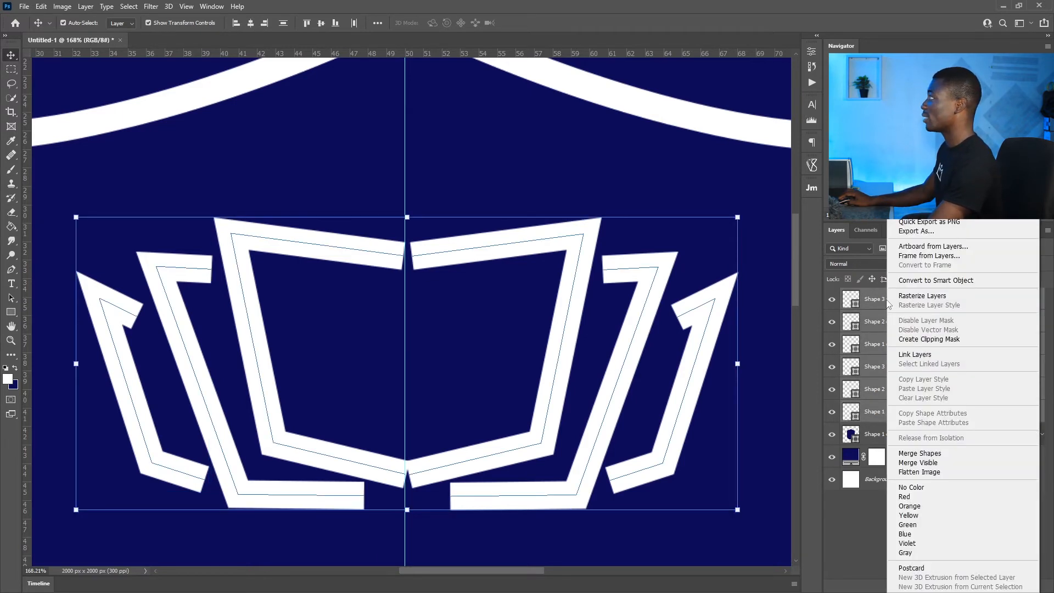
click(873, 311)
Step: Move the three mirrored shapes slightly to the right, leaving a small gap from the left half
click(884, 341)
shift+click(880, 299)
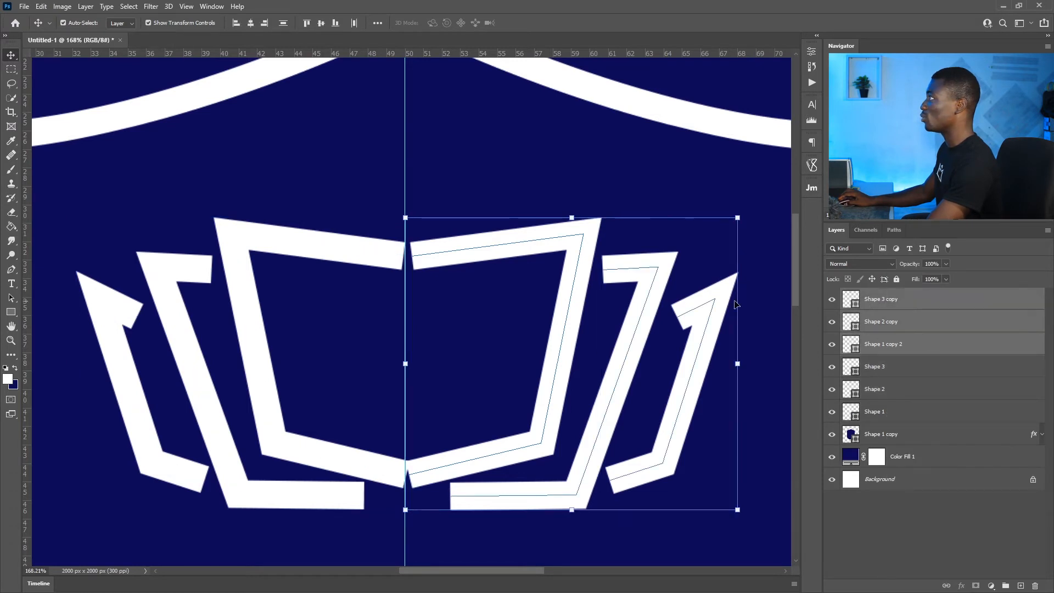
drag(549, 251, 583, 228)
Step: Try to combine the six outline shape layers with Merge Shapes
click(885, 416)
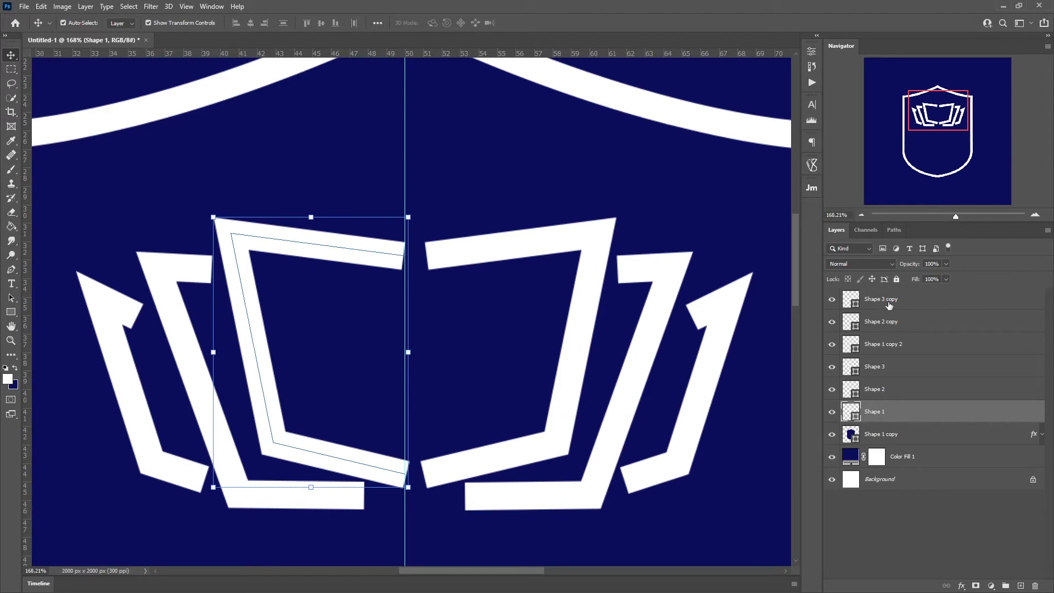
shift+click(887, 302)
right_click(890, 302)
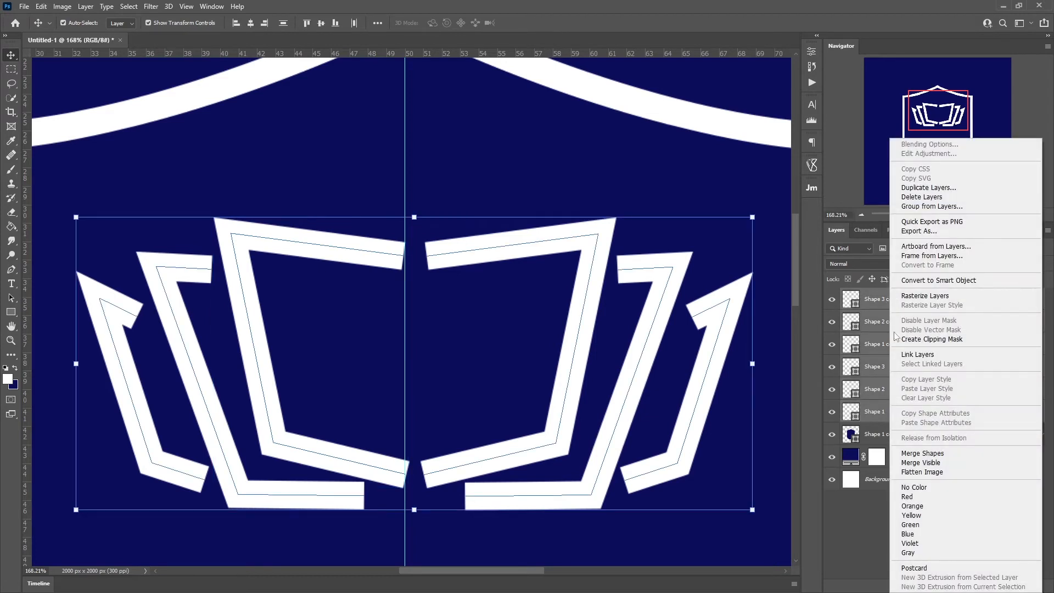
click(922, 453)
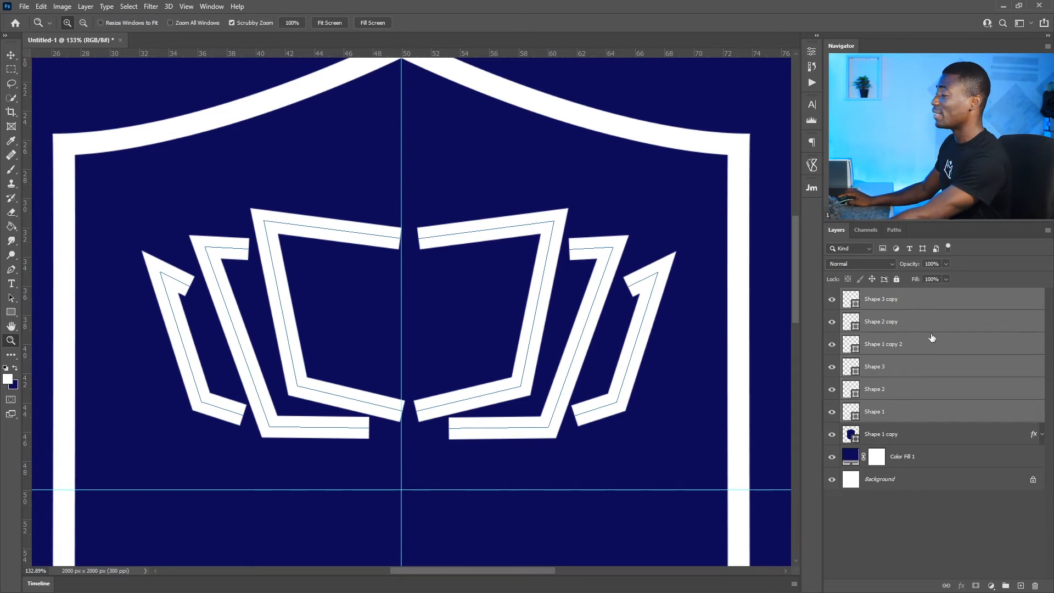
Step: Rasterize the six outline shape layers and merge them into one layer
right_click(942, 336)
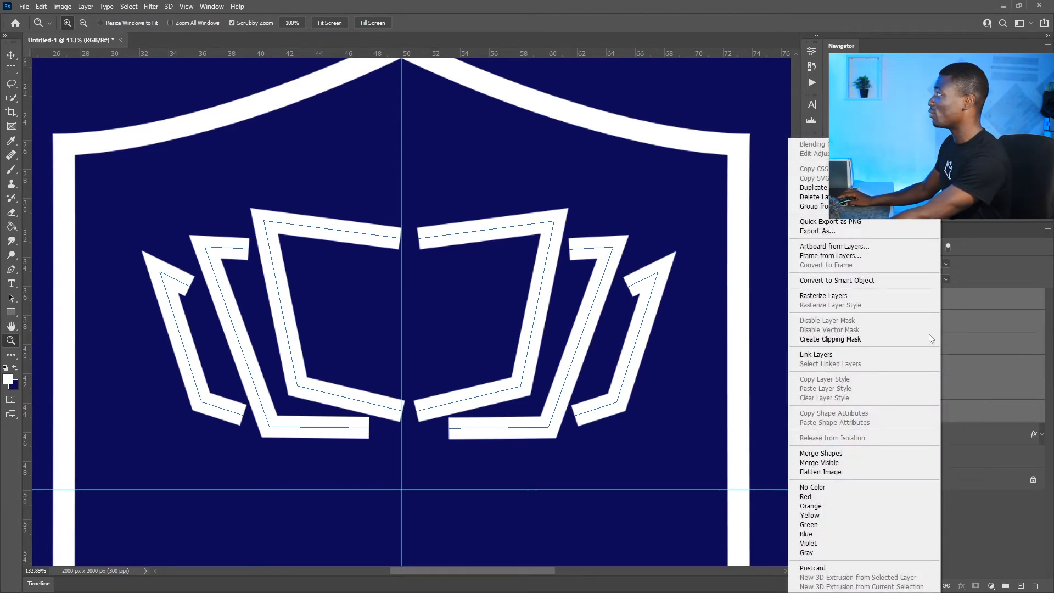
click(836, 297)
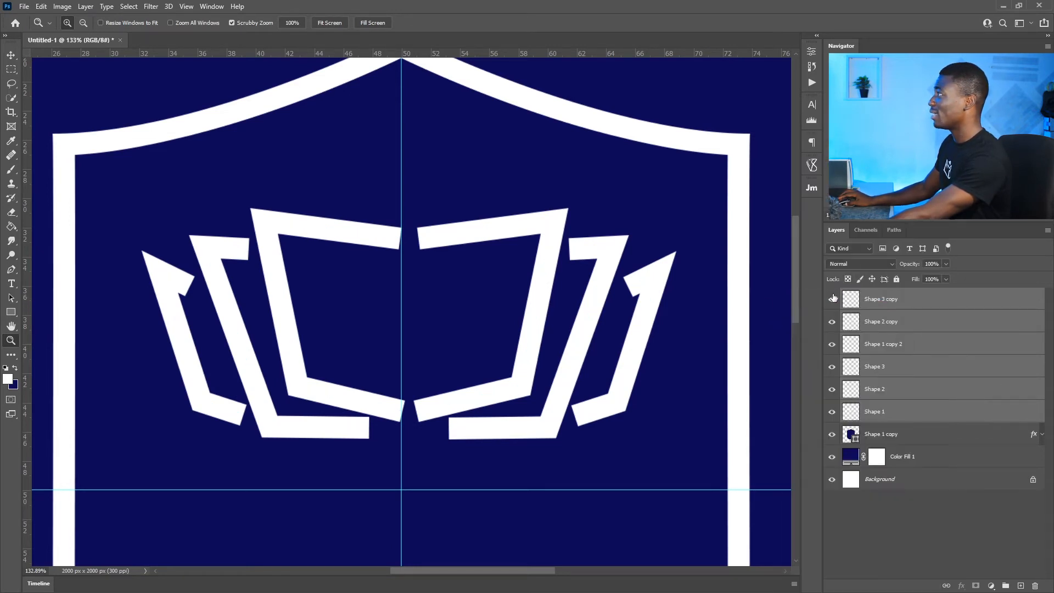
right_click(914, 310)
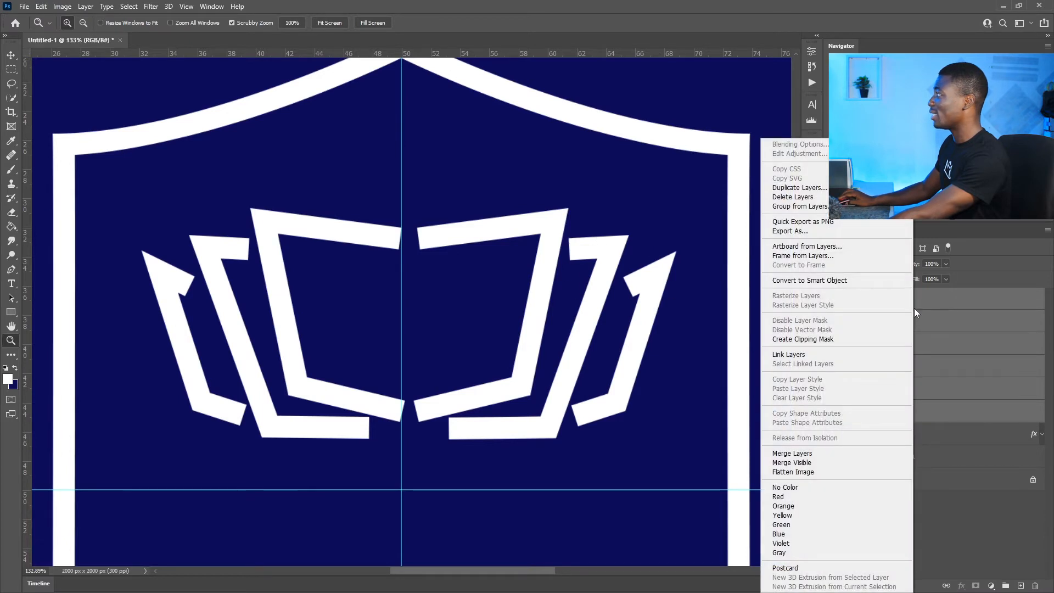
click(812, 454)
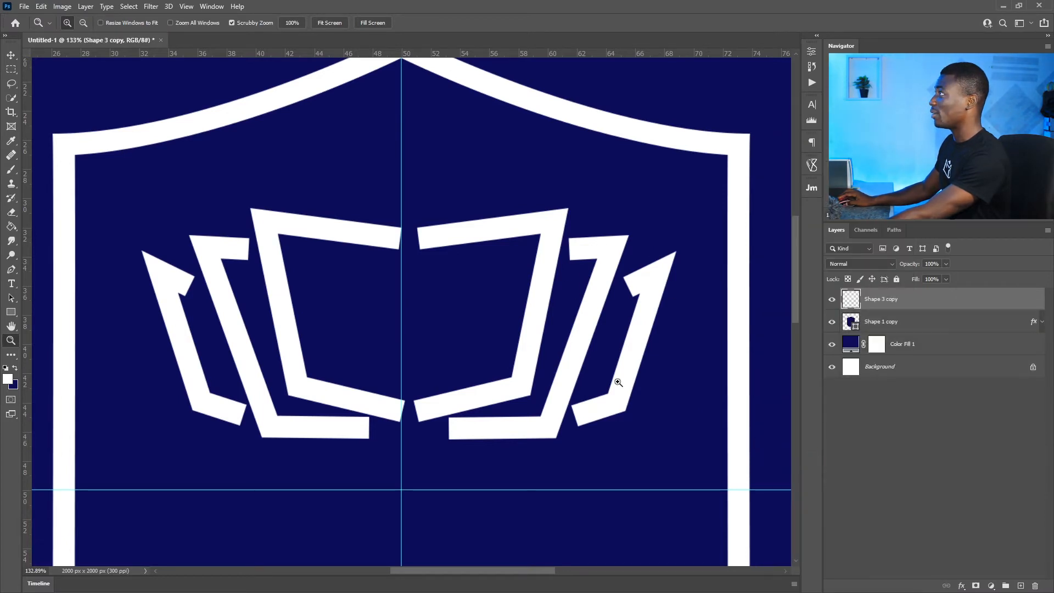
Step: Scale the merged outlines down slightly and centre them on the vertical guide inside the shield
key(v)
drag(410, 208, 425, 225)
click(548, 24)
key(z)
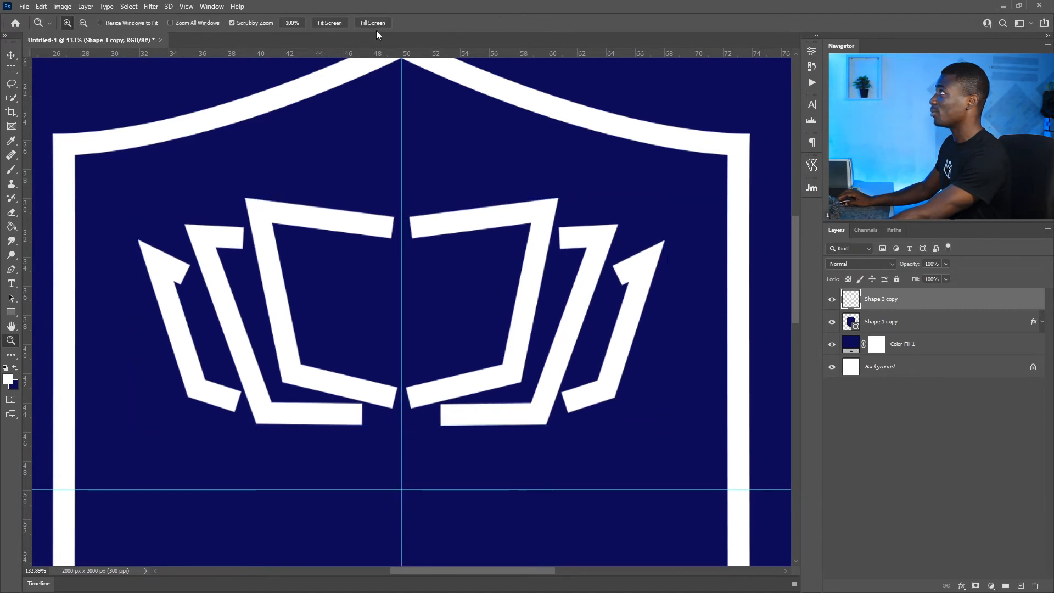
Step: Draw a navy-filled rectangle about 1120 × 297 px with a white 30 px stroke across the shield below the outlines, centred on the vertical guide
click(323, 22)
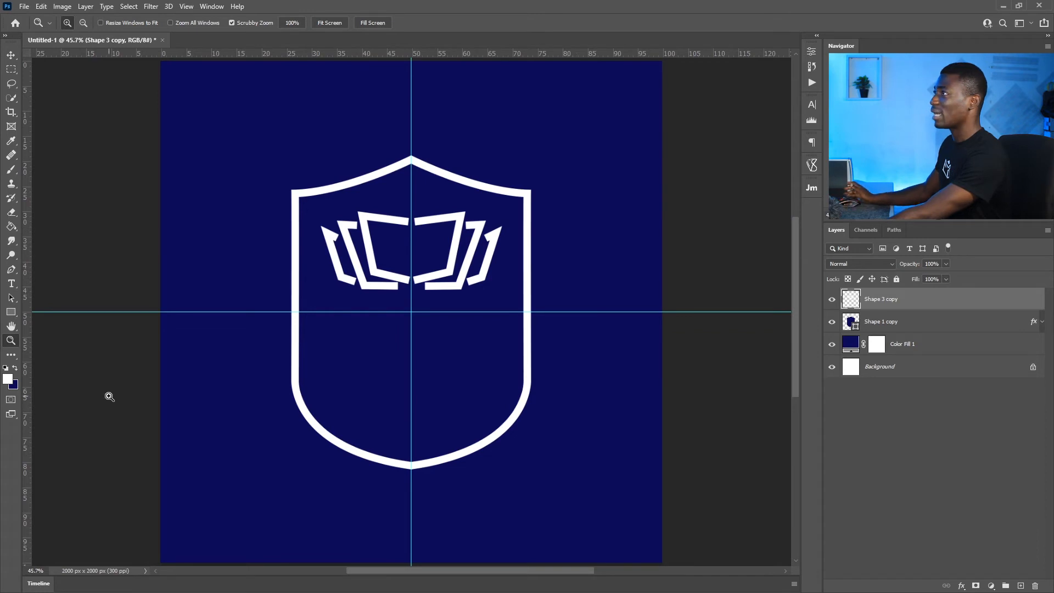
click(10, 312)
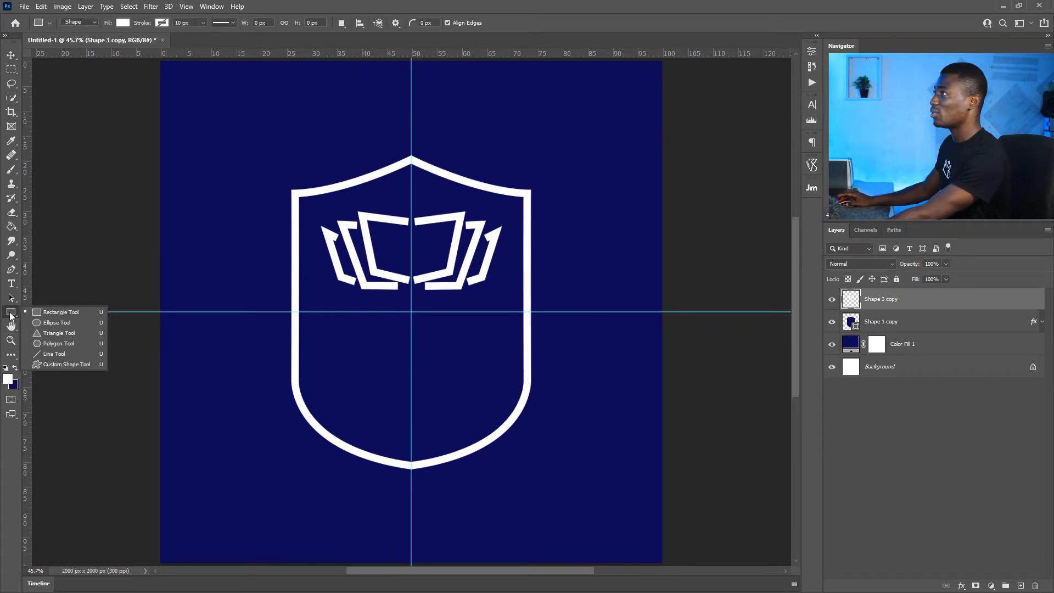
key(v)
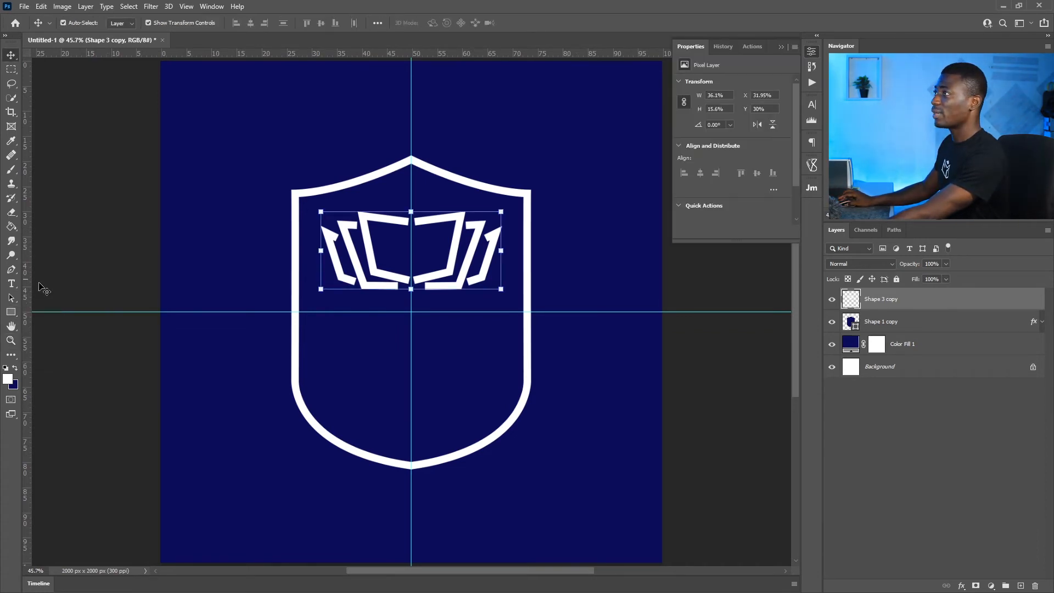
click(12, 311)
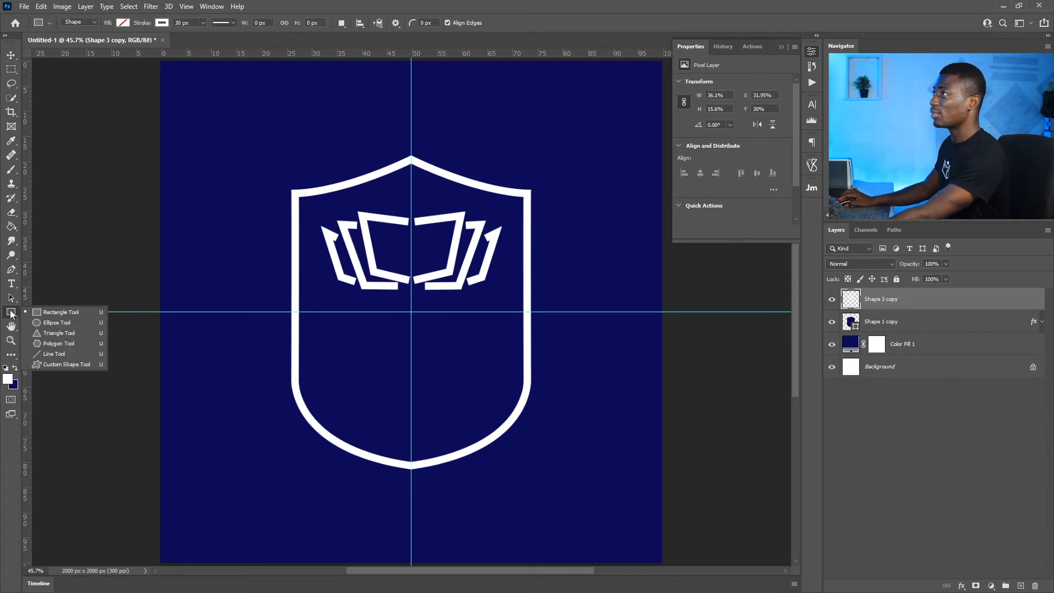
click(54, 312)
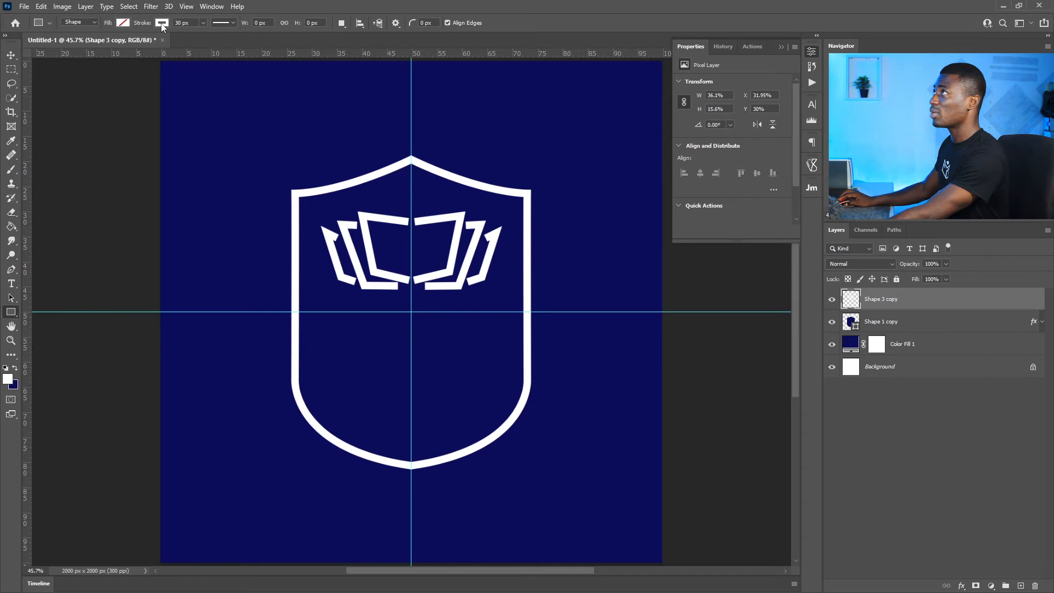
click(123, 23)
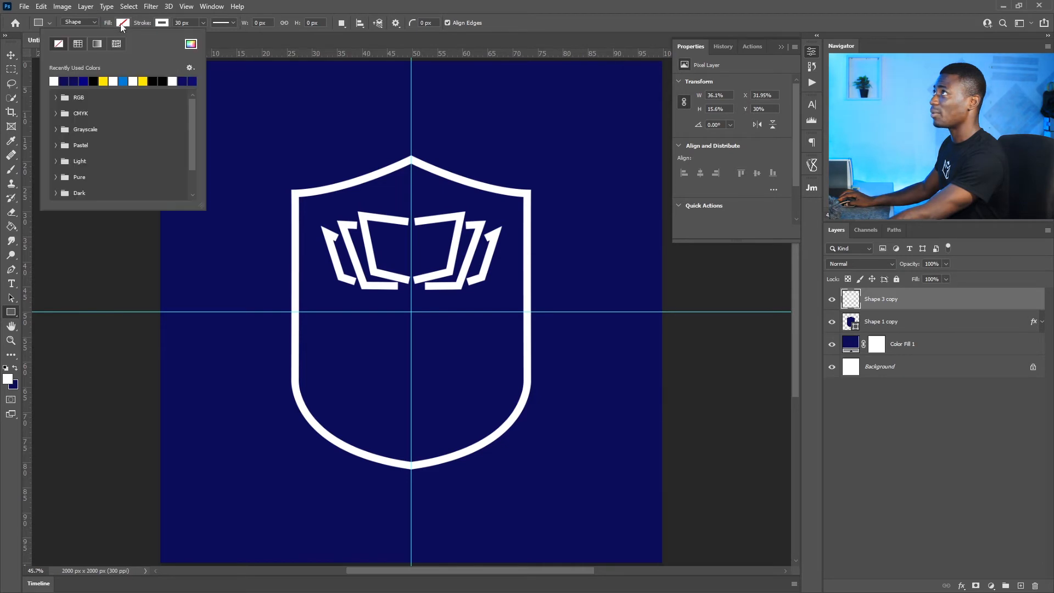
click(63, 81)
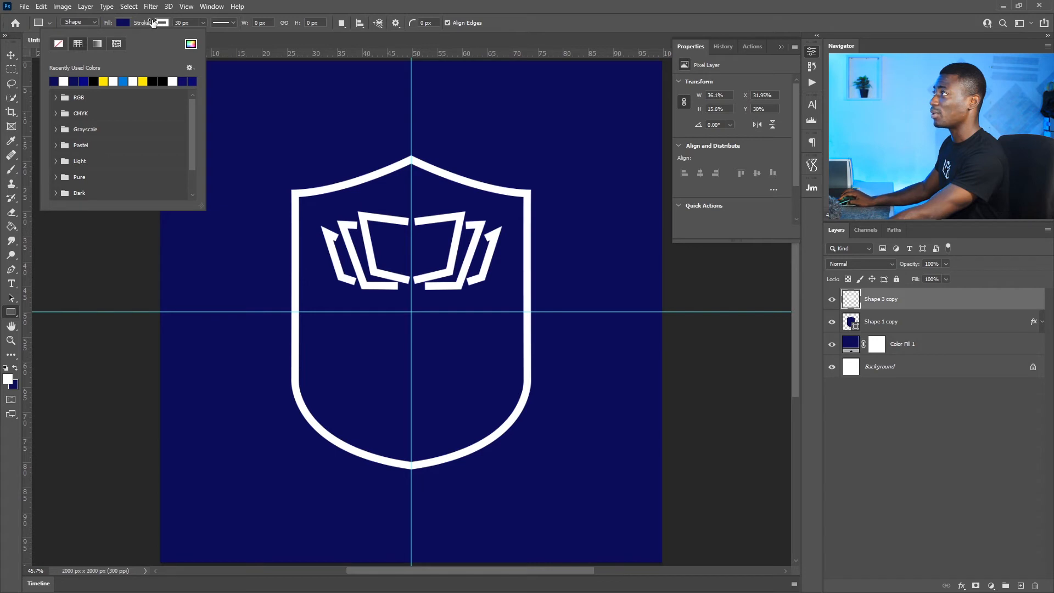
mouse_move(266, 289)
mouse_down()
mouse_move(396, 345)
mouse_move(548, 363)
mouse_up()
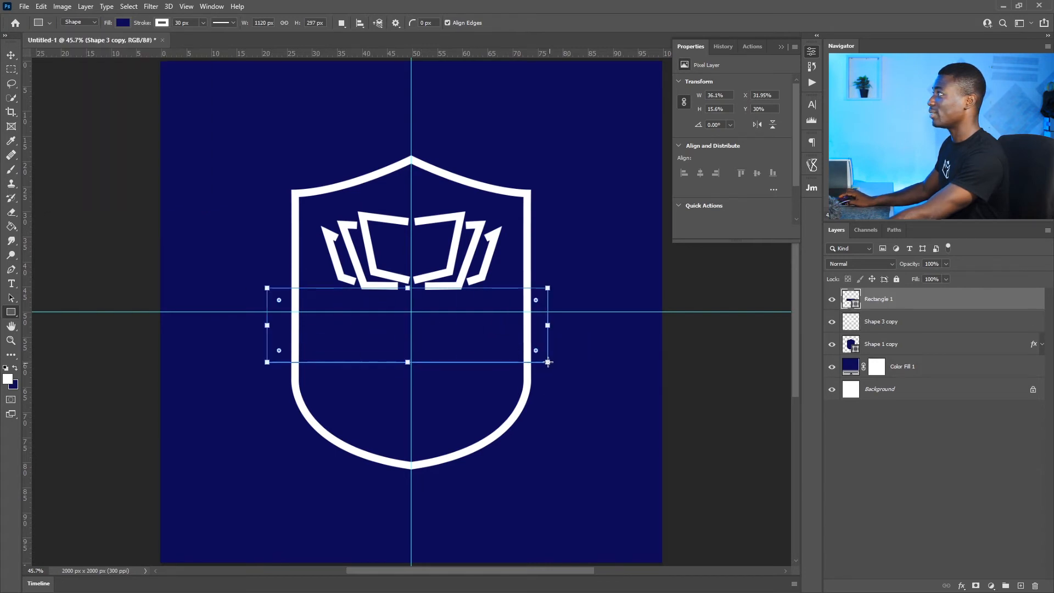
click(11, 55)
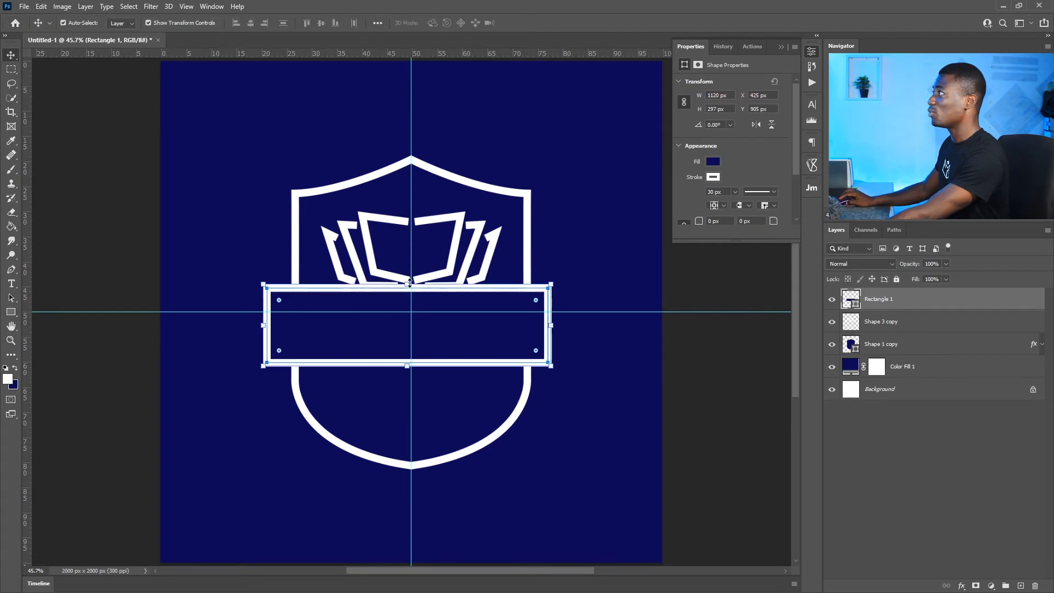
drag(433, 309, 433, 318)
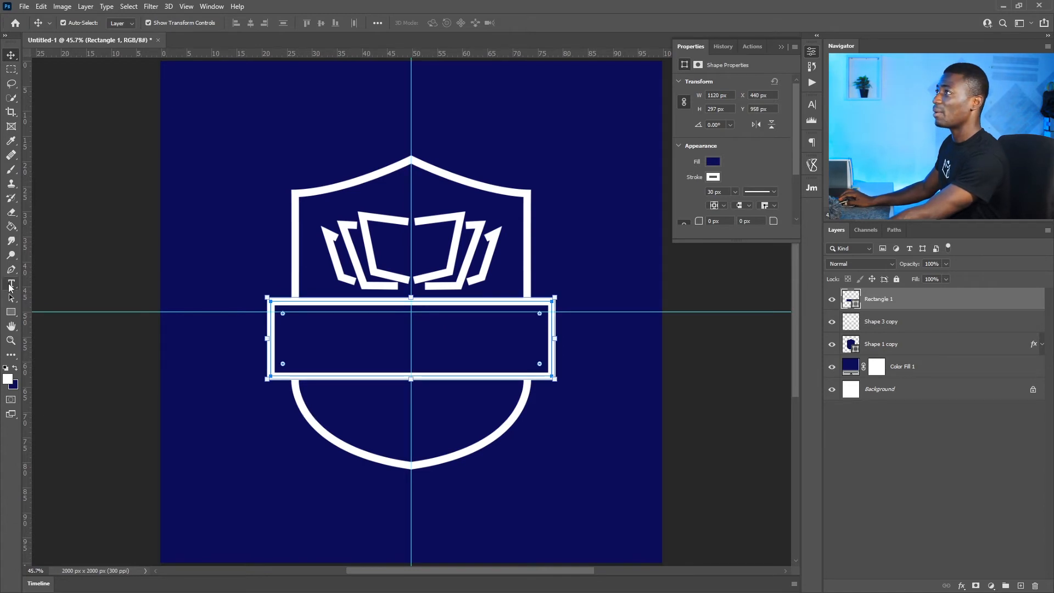
click(11, 283)
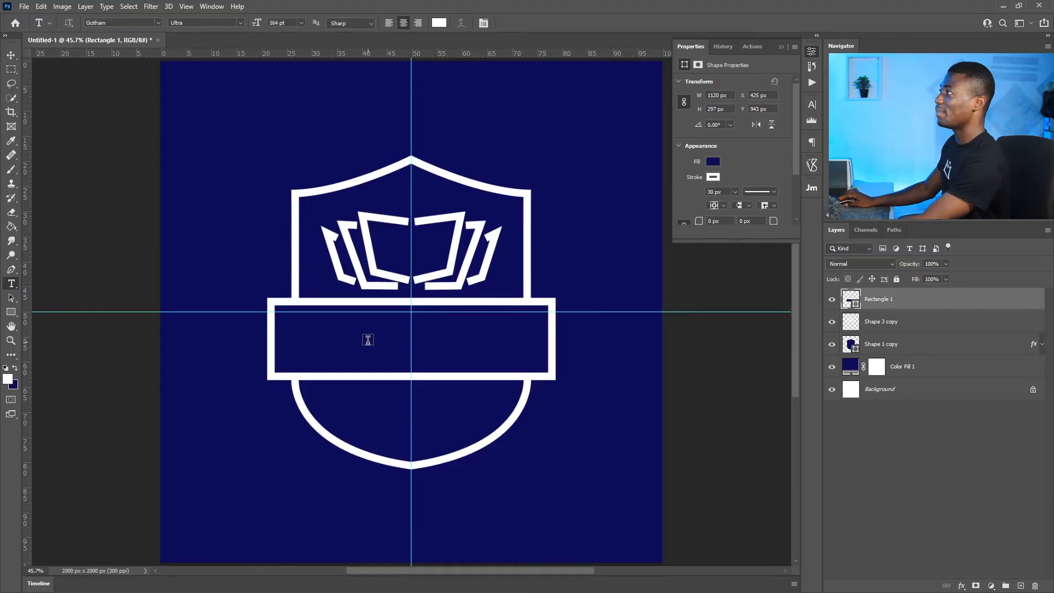
click(369, 340)
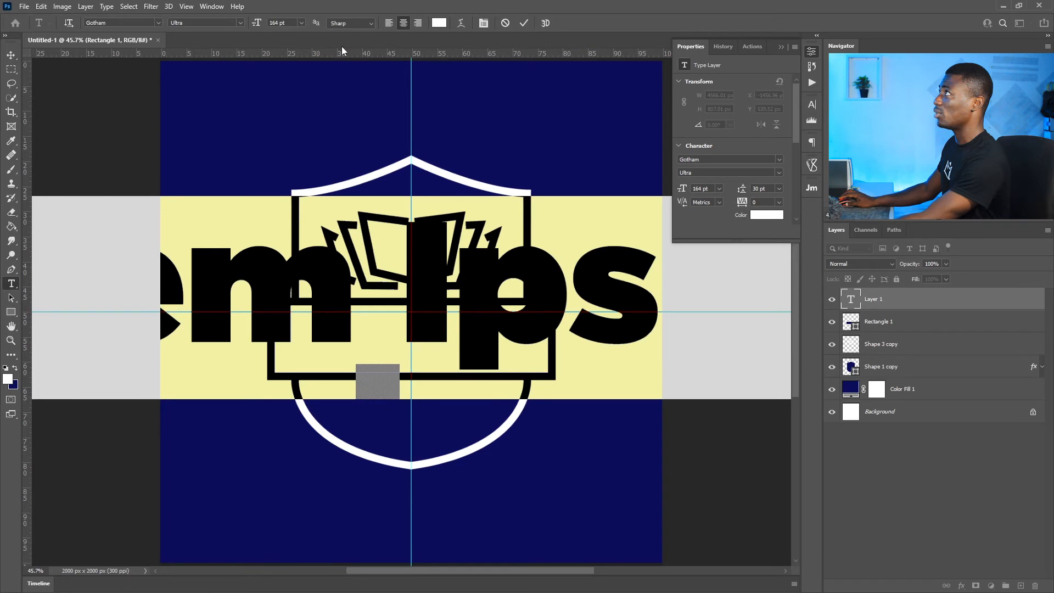
drag(240, 22, 181, 29)
click(524, 23)
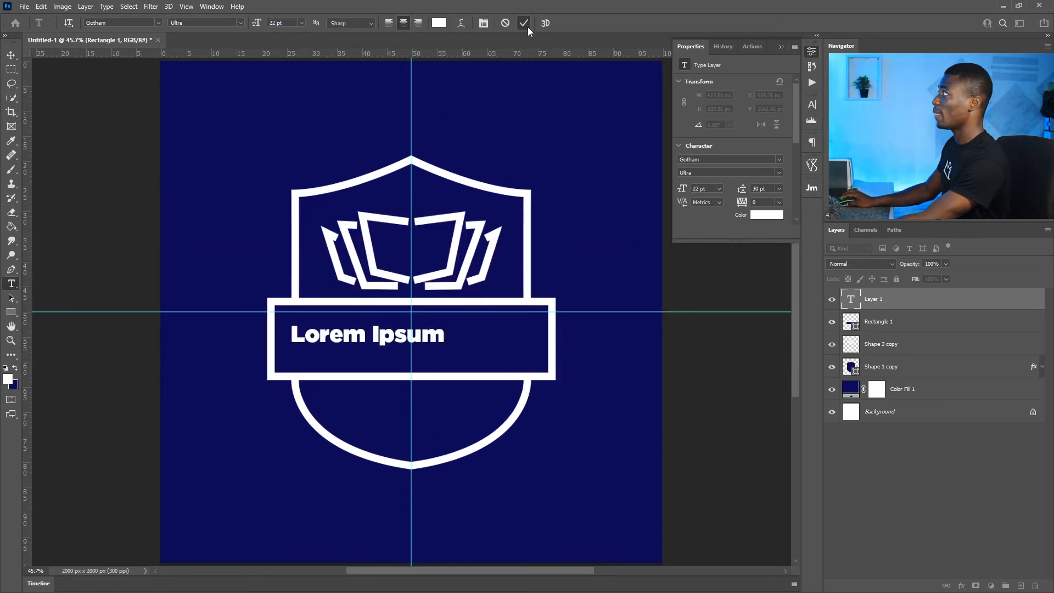
click(879, 323)
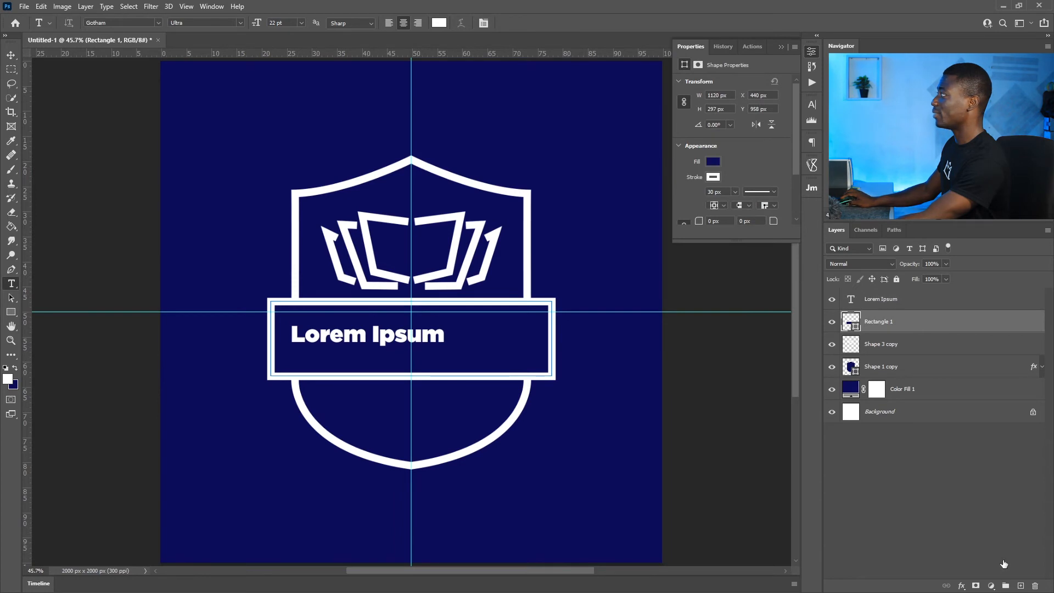
click(1035, 585)
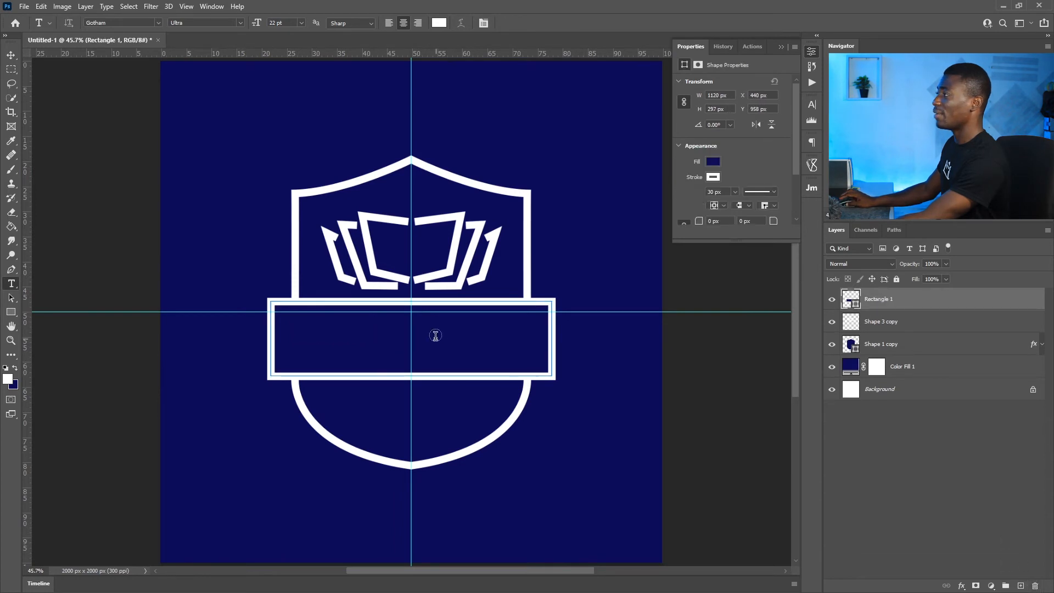
click(390, 348)
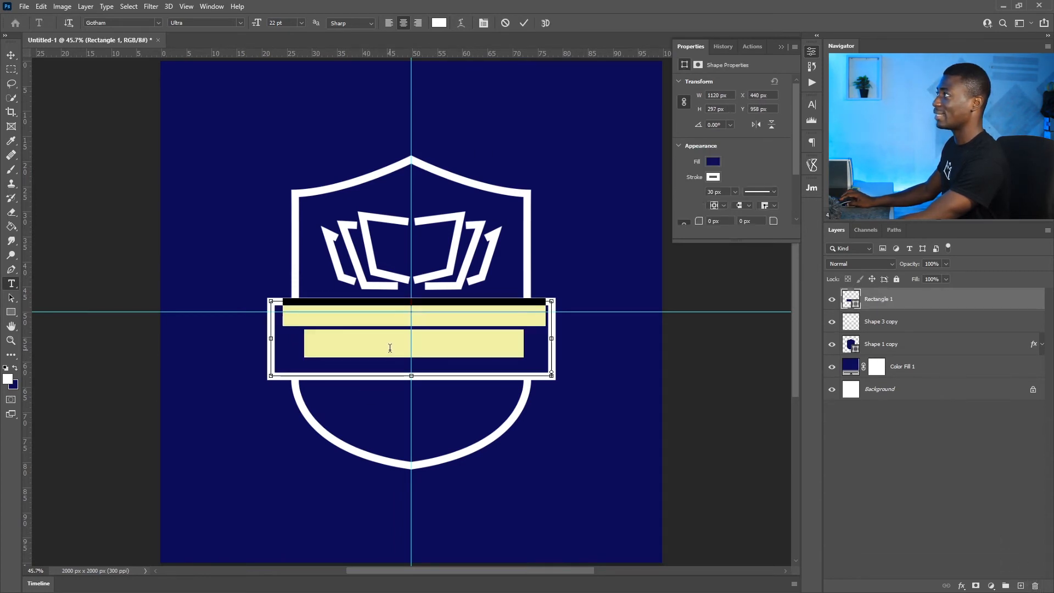
text(csacsacascsacsac)
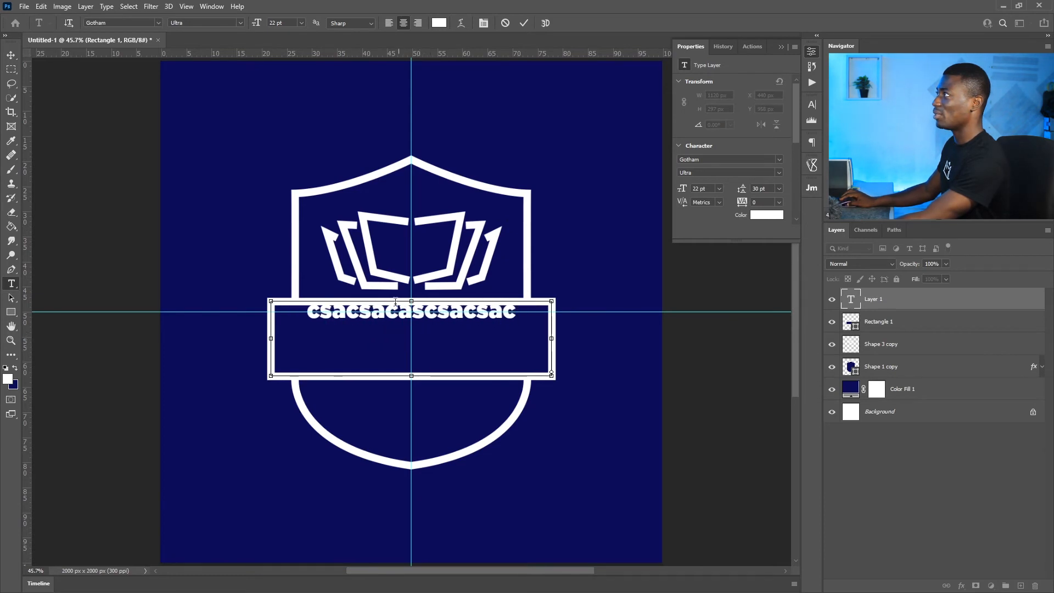
text(sa)
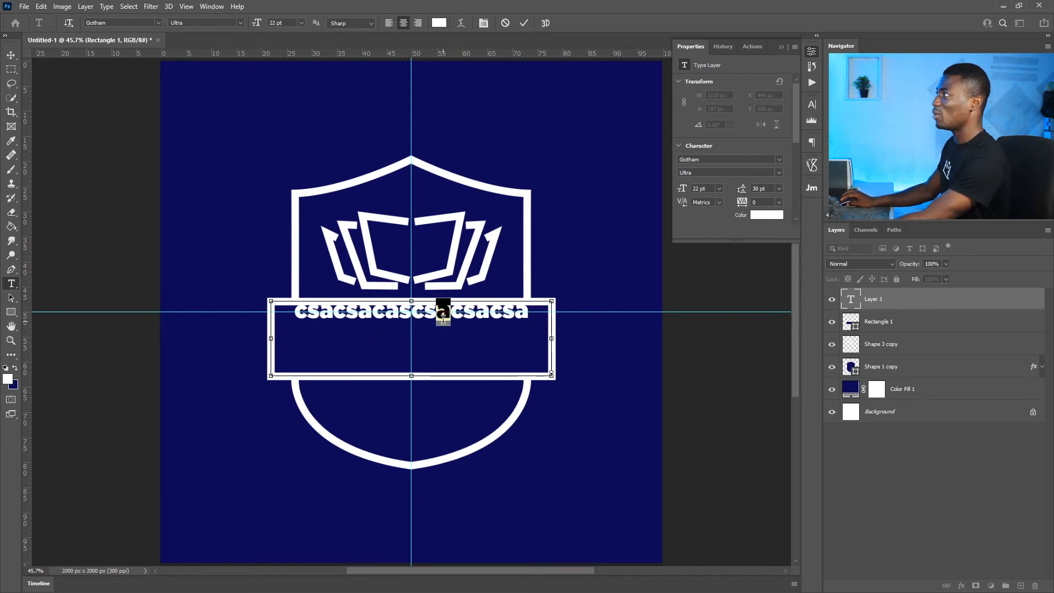
drag(475, 311, 492, 295)
click(412, 344)
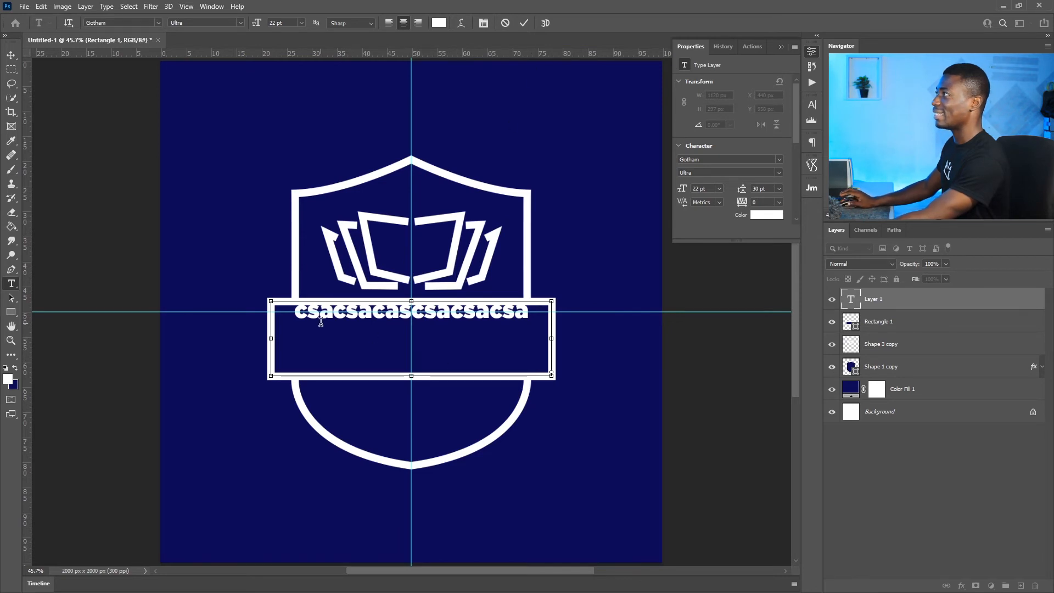
click(505, 23)
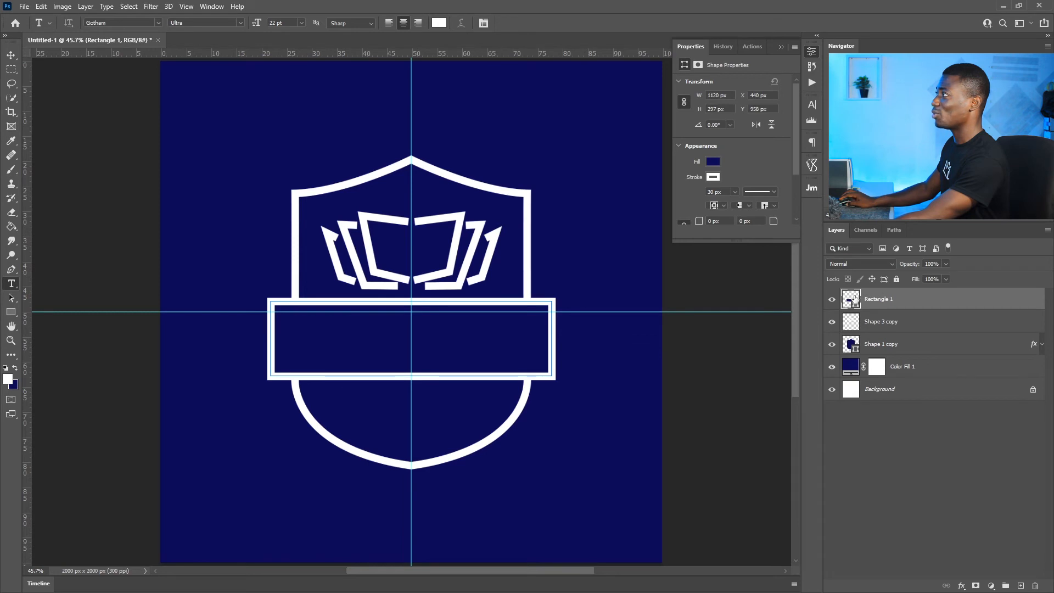
Step: Add the text "university" as a separate type layer and move it to the centre of the rectangular banner
click(963, 505)
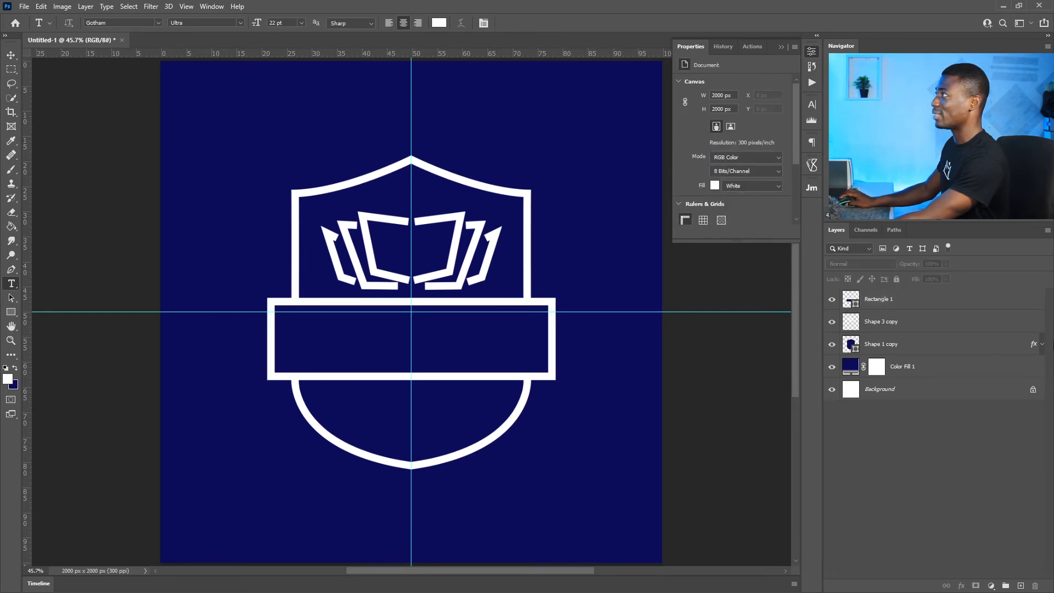
click(378, 437)
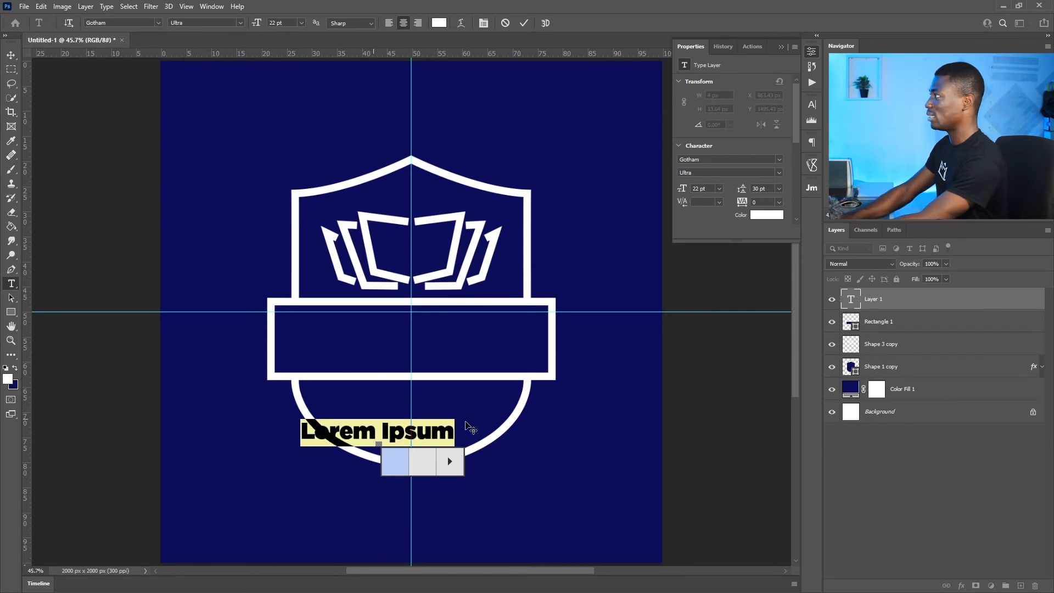
click(390, 432)
key(ctrl+a)
text(university)
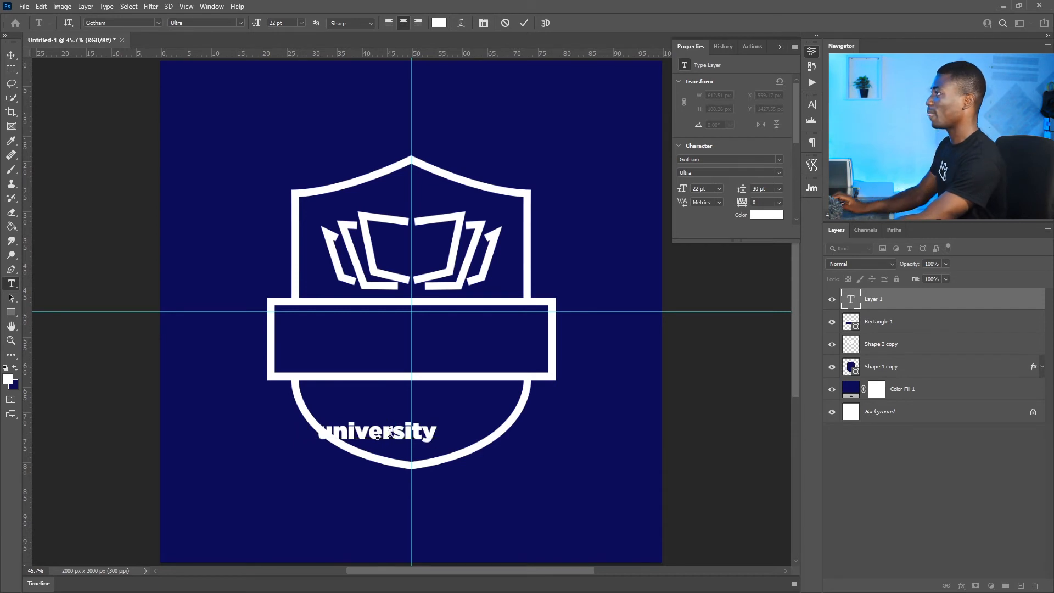
key(ctrl+a)
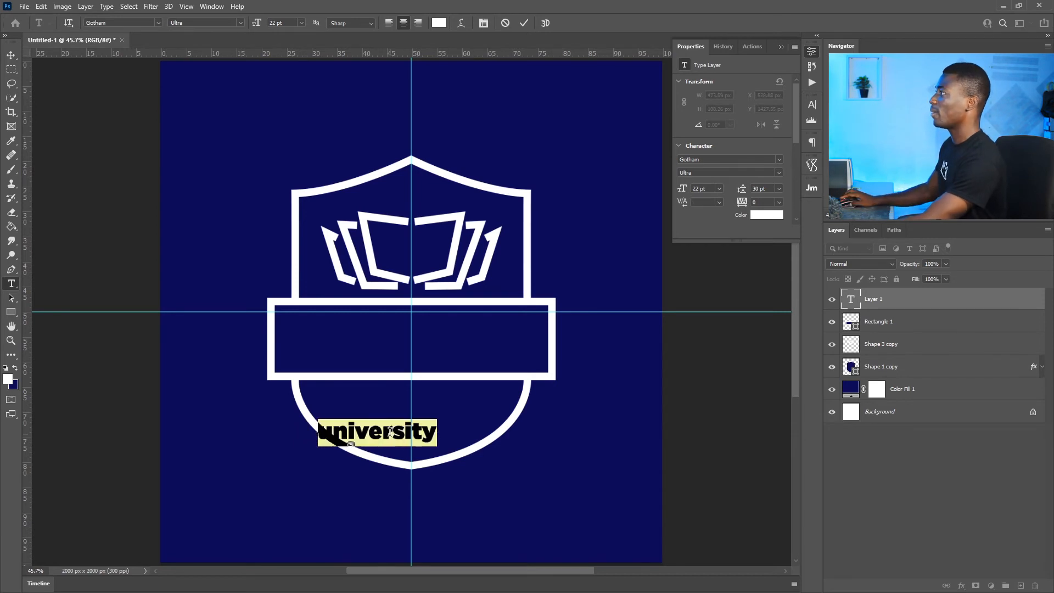
click(404, 434)
drag(424, 470, 456, 380)
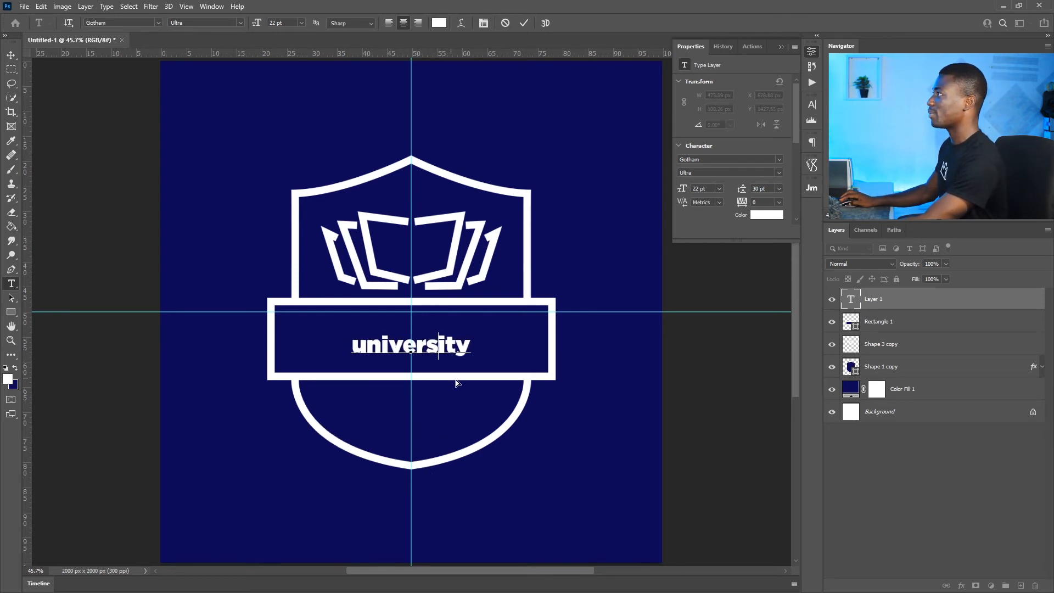
Step: Set the whole banner text to All Caps and its font size to 37 pt
key(ctrl+a)
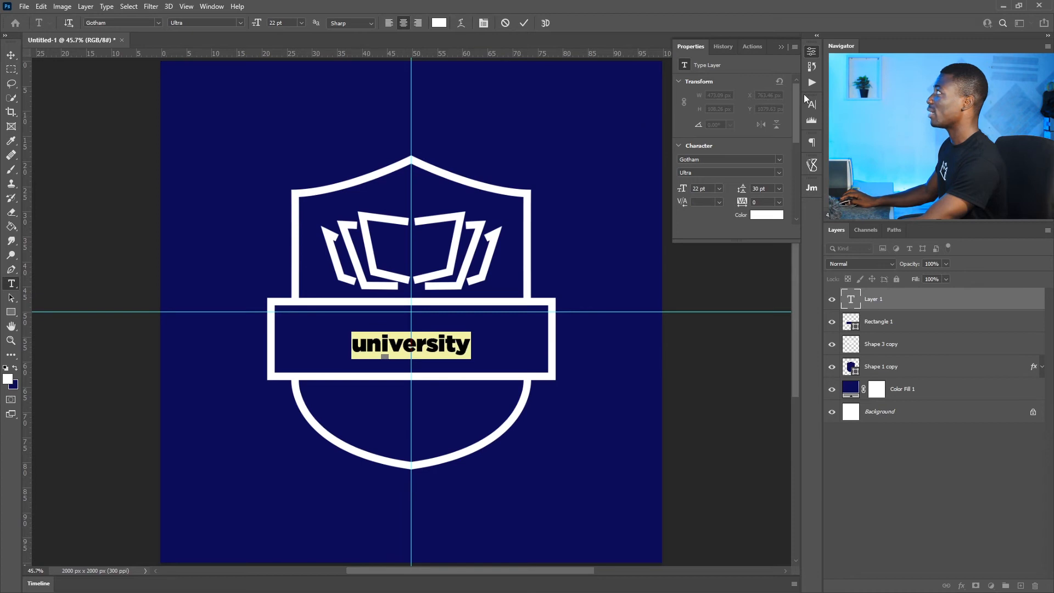
click(812, 103)
click(211, 6)
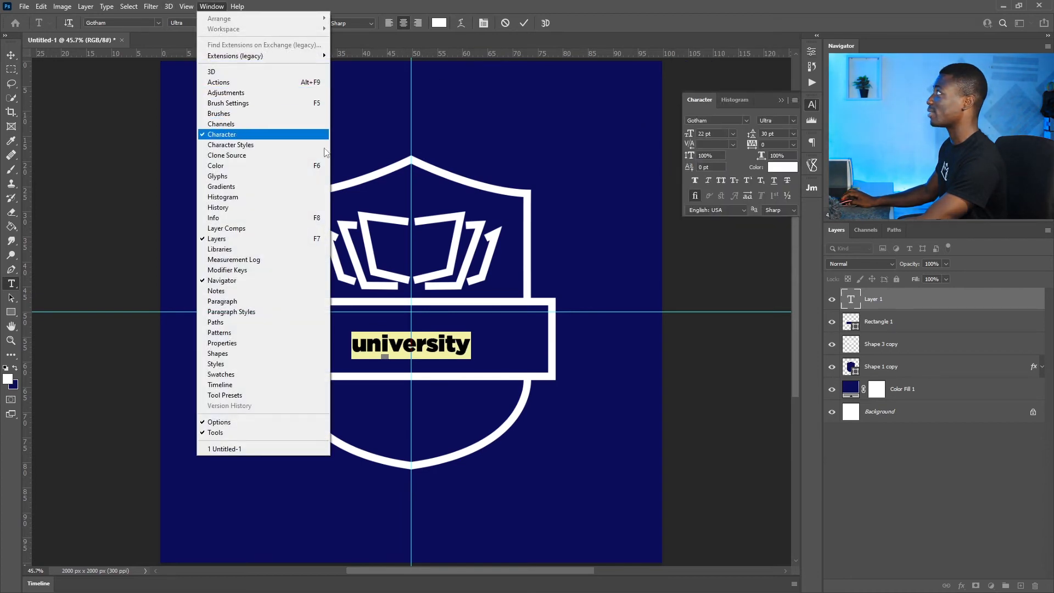
click(812, 103)
click(812, 105)
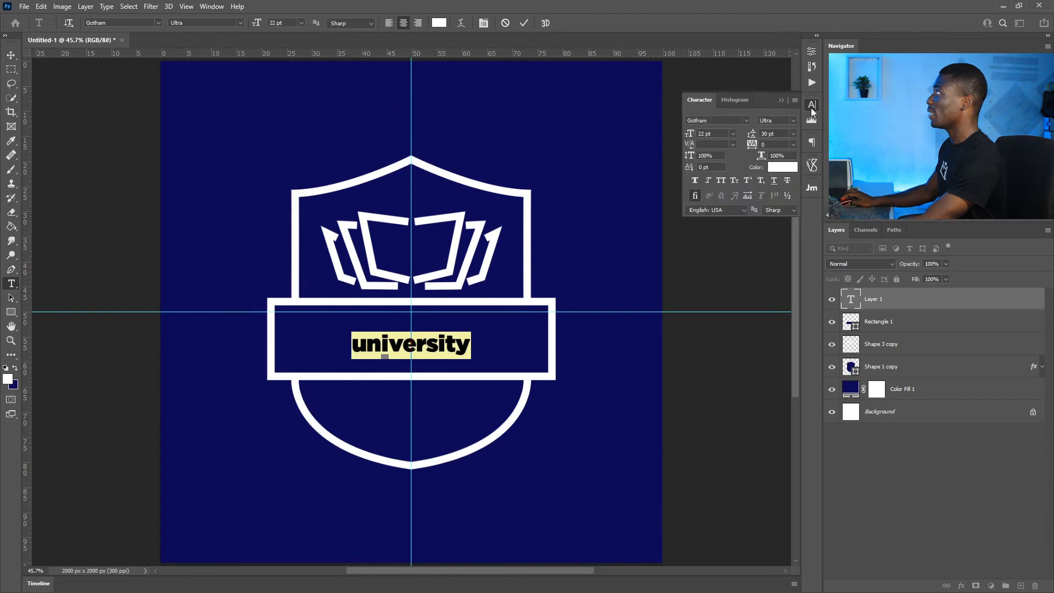
click(720, 179)
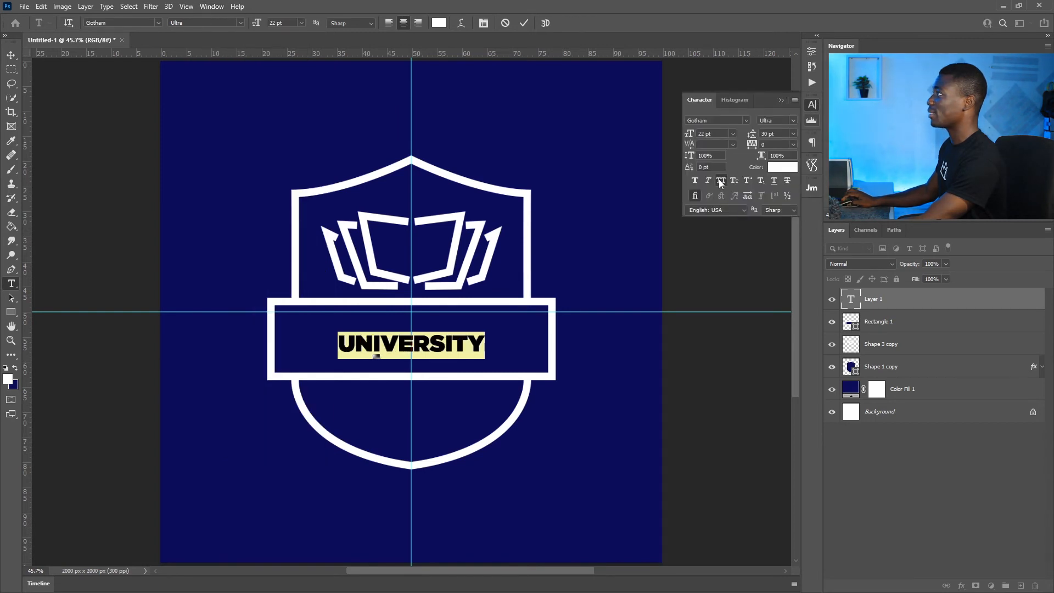
drag(691, 134, 700, 133)
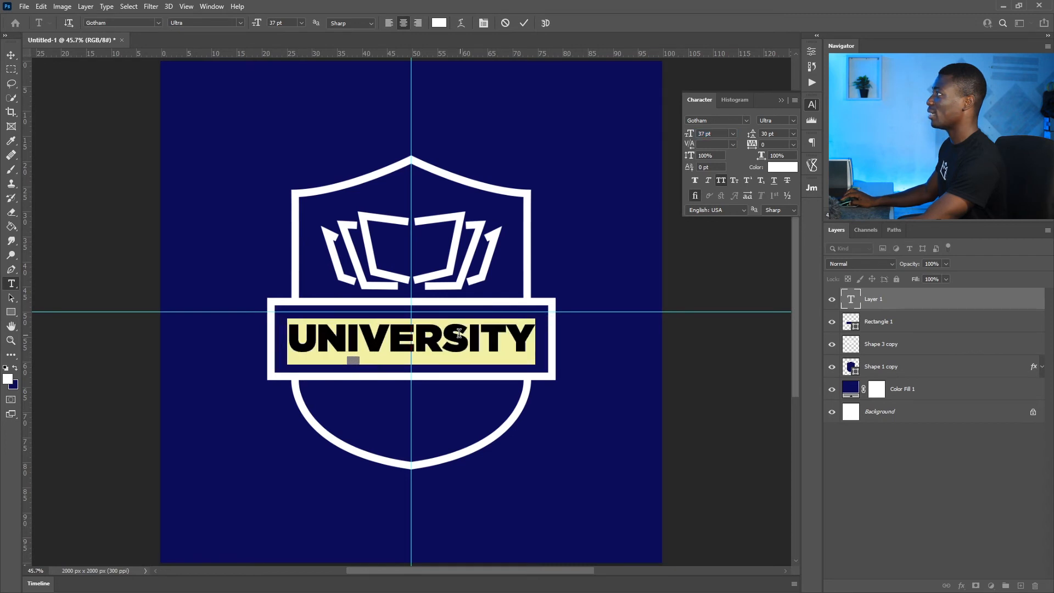
Step: Set the banner text's vertical scale to 104% and nudge it slightly down within the rectangle
click(416, 333)
key(ctrl+a)
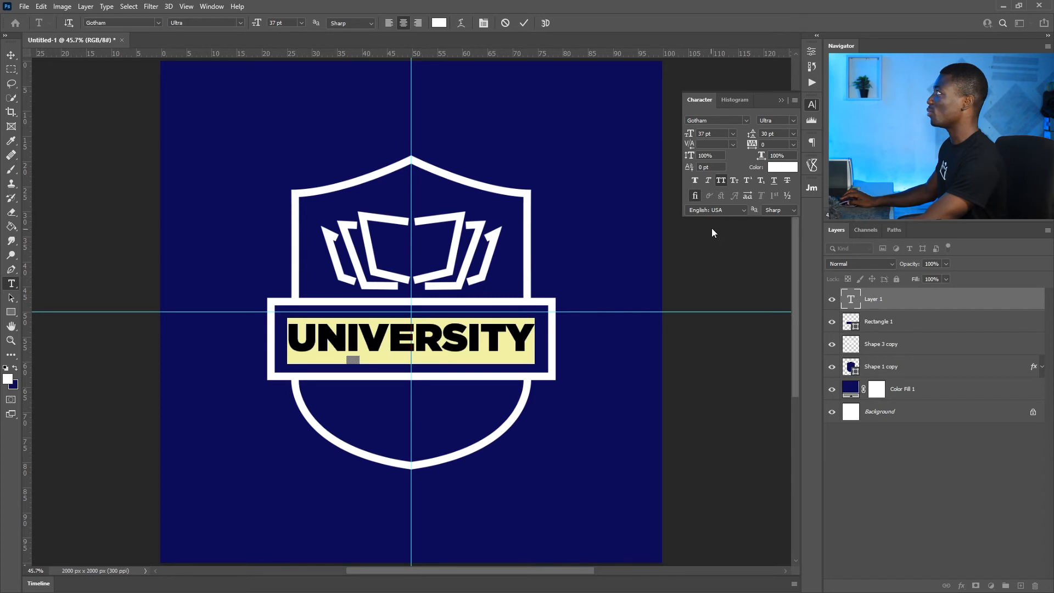
drag(693, 157, 697, 157)
click(426, 339)
mouse_move(438, 384)
mouse_down()
mouse_move(436, 375)
mouse_move(437, 391)
mouse_up()
Step: Set the banner text's leading to Auto, its vertical scale to 110% and its tracking to 20
key(ctrl+a)
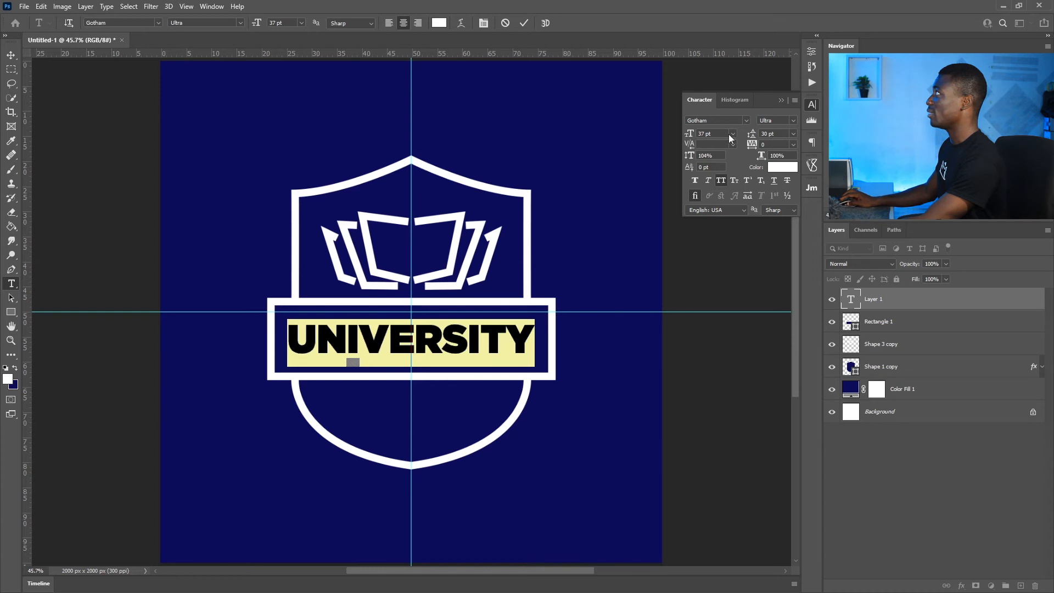
click(793, 134)
click(774, 141)
drag(707, 155, 675, 153)
text(110)
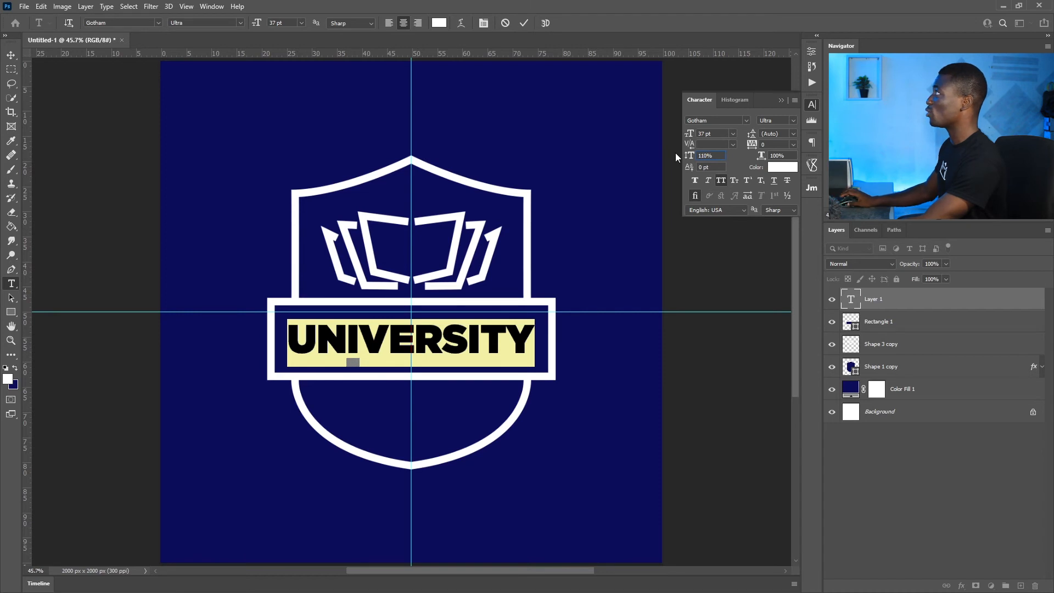
key(Return)
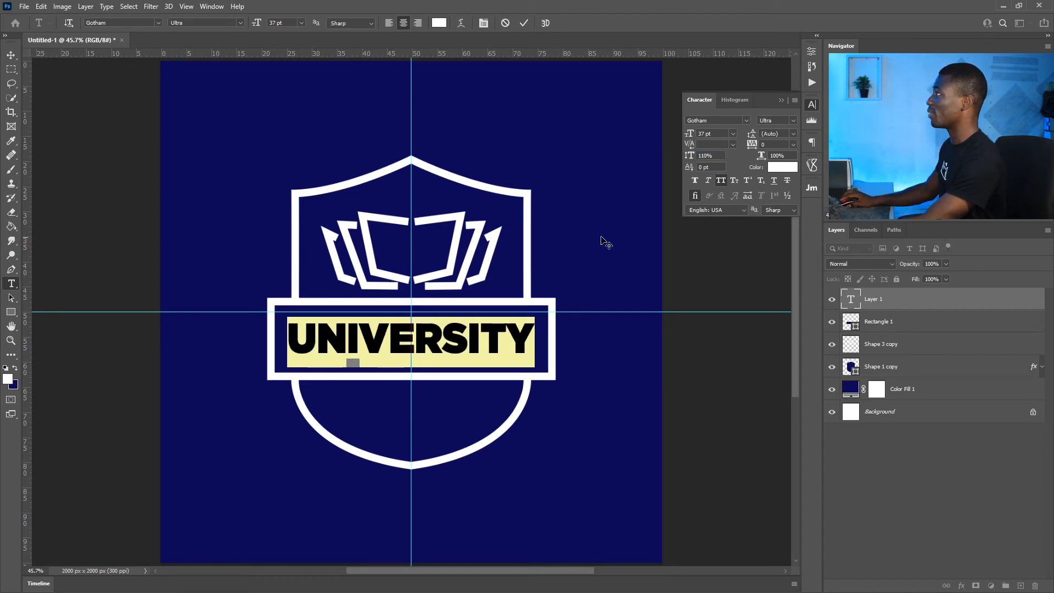
drag(750, 146, 752, 144)
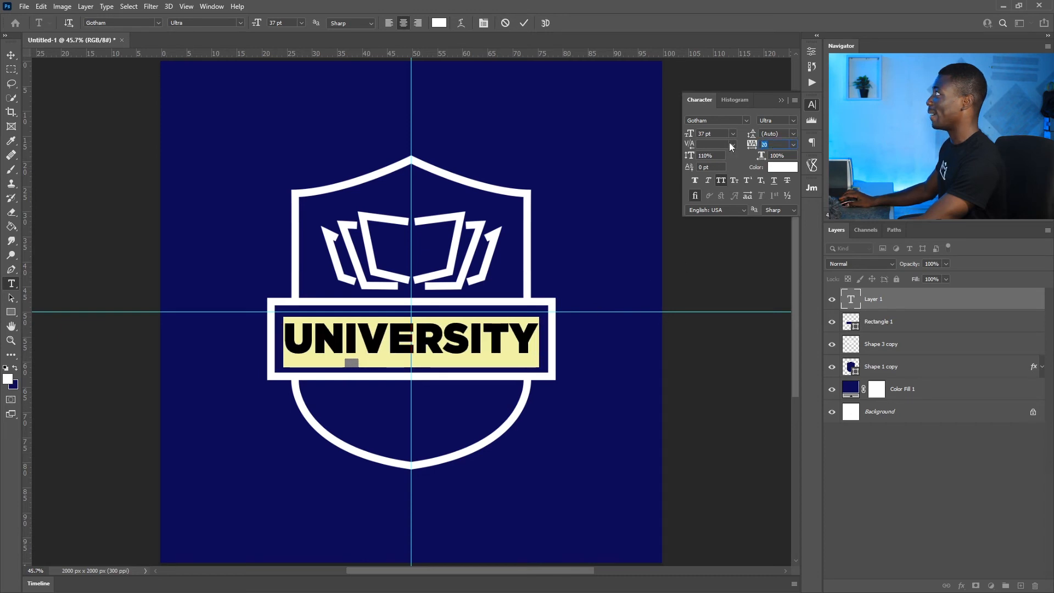
Step: Set the banner text's tracking to 50 and commit the edit
text(50)
key(Return)
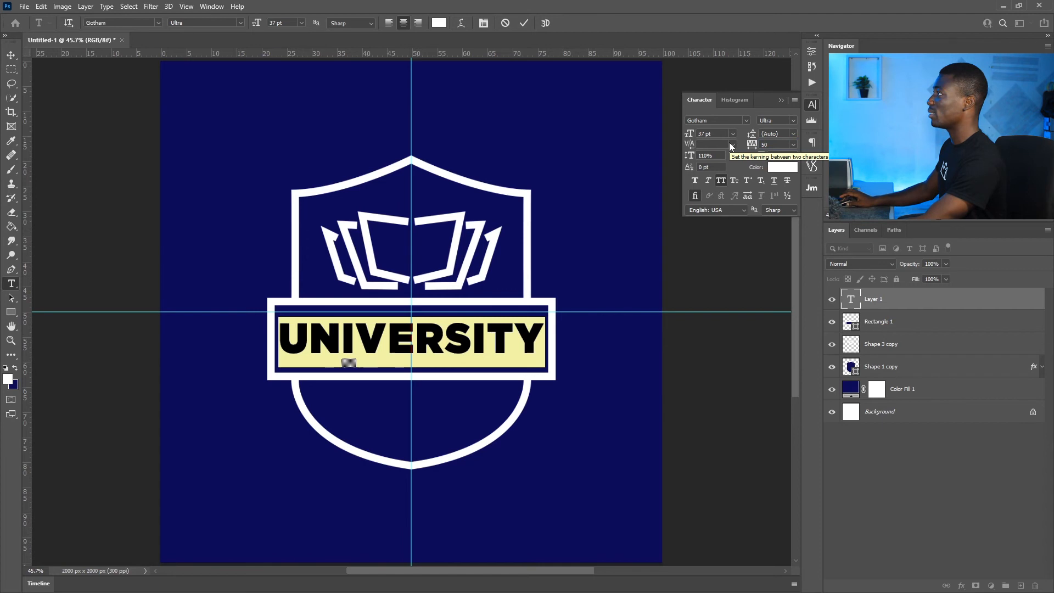
click(456, 339)
click(524, 23)
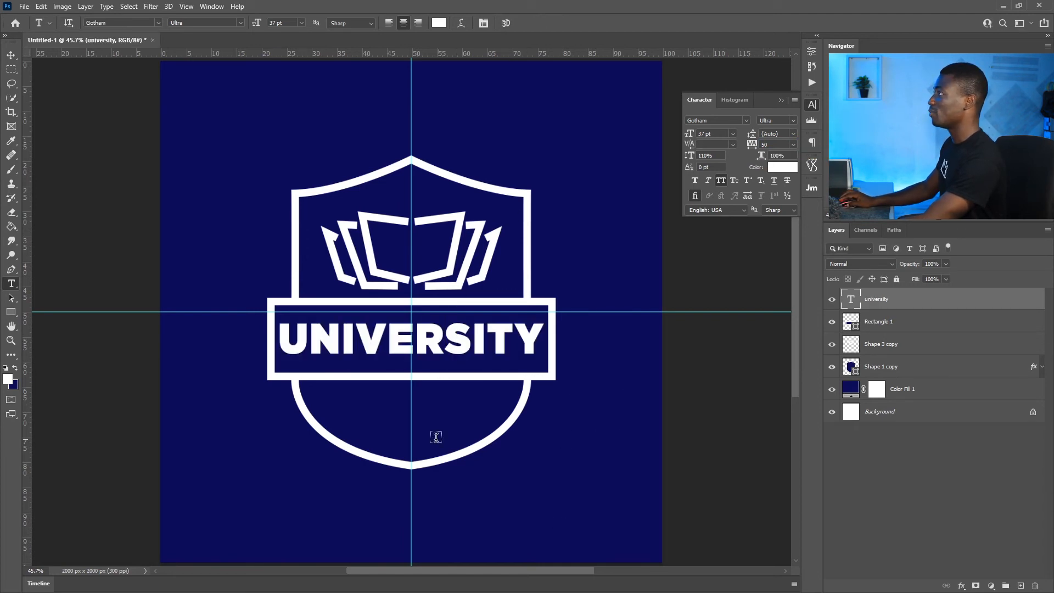
Step: Add a type layer reading "BUILD & CREATE" below the banner and centre it on the vertical guide
click(397, 409)
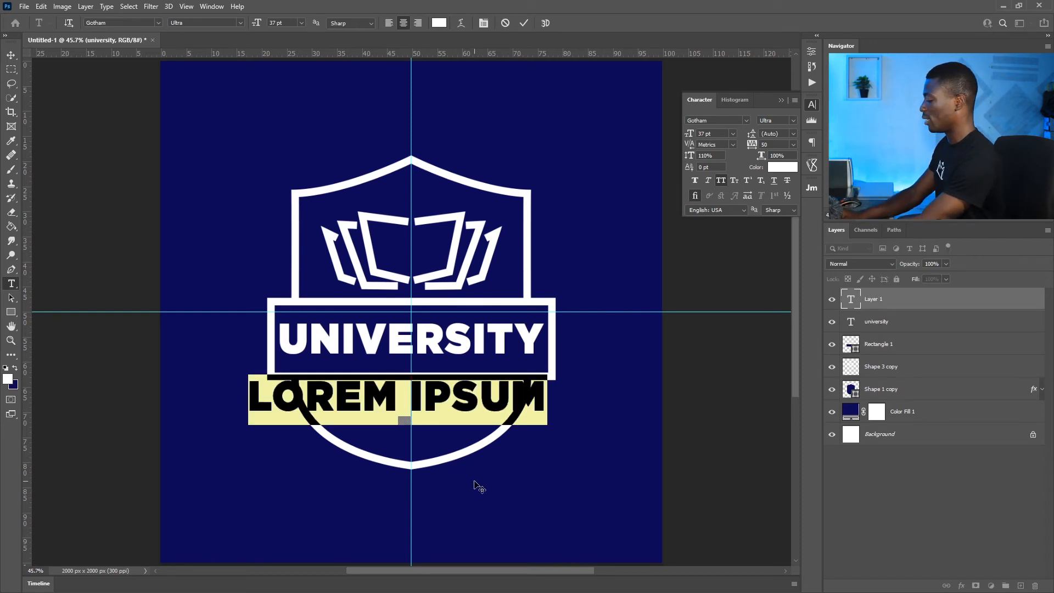
text(MOTTO)
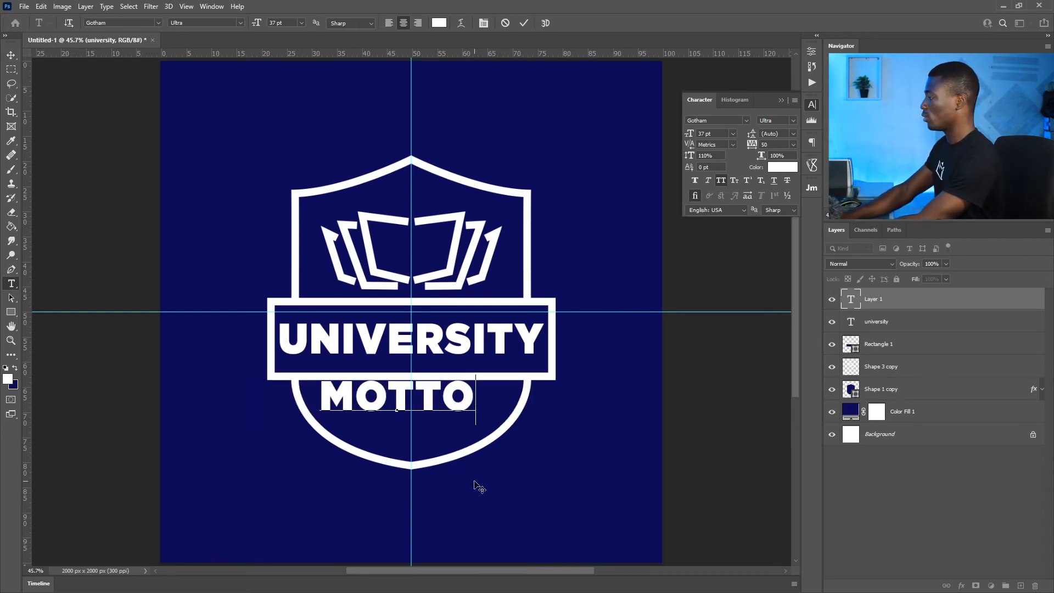
text( GO)
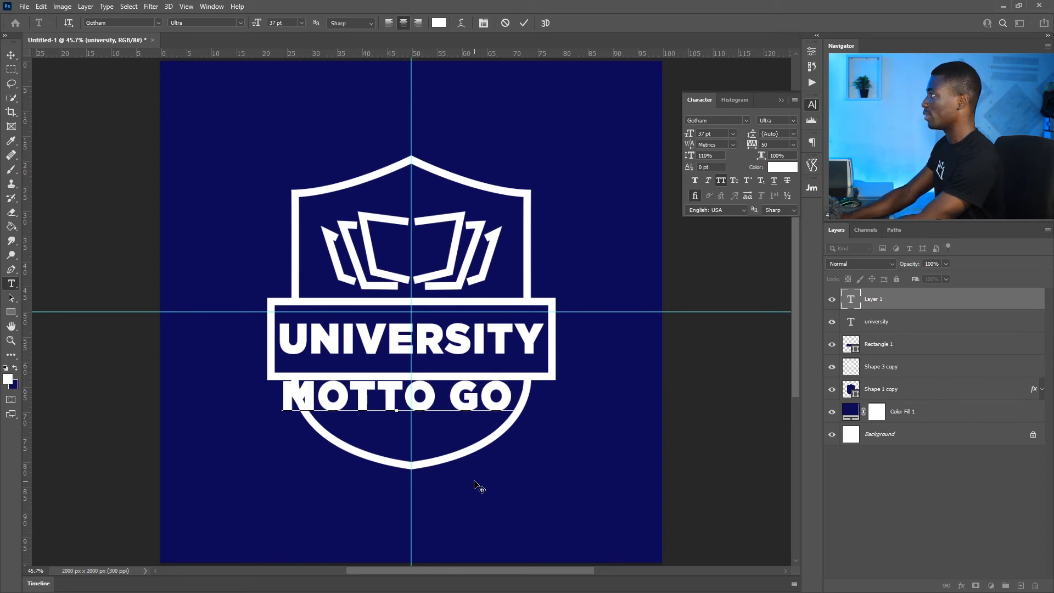
key(ctrl+a)
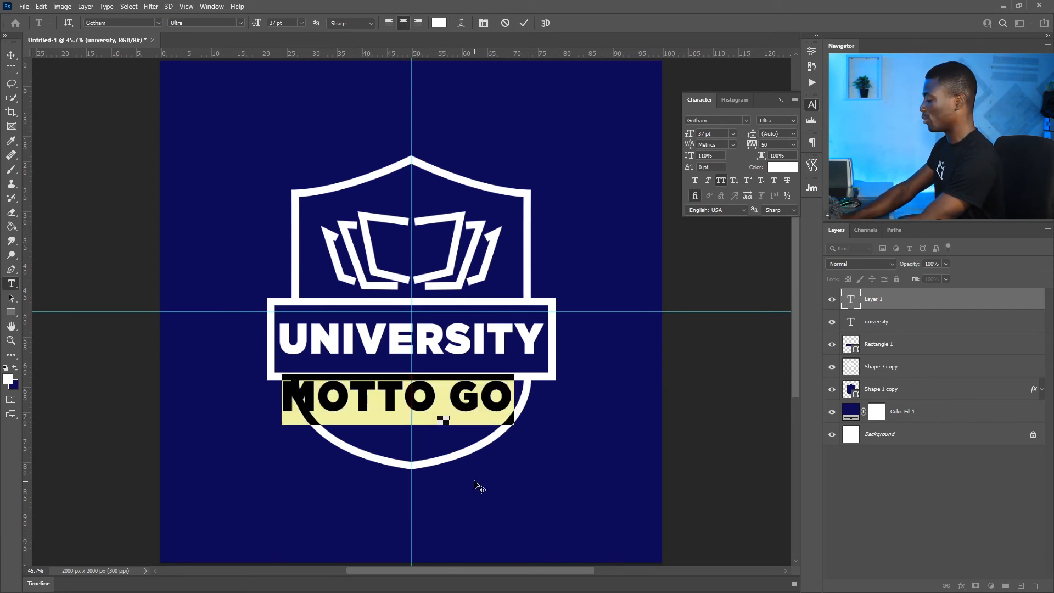
text(BUILD & CRE)
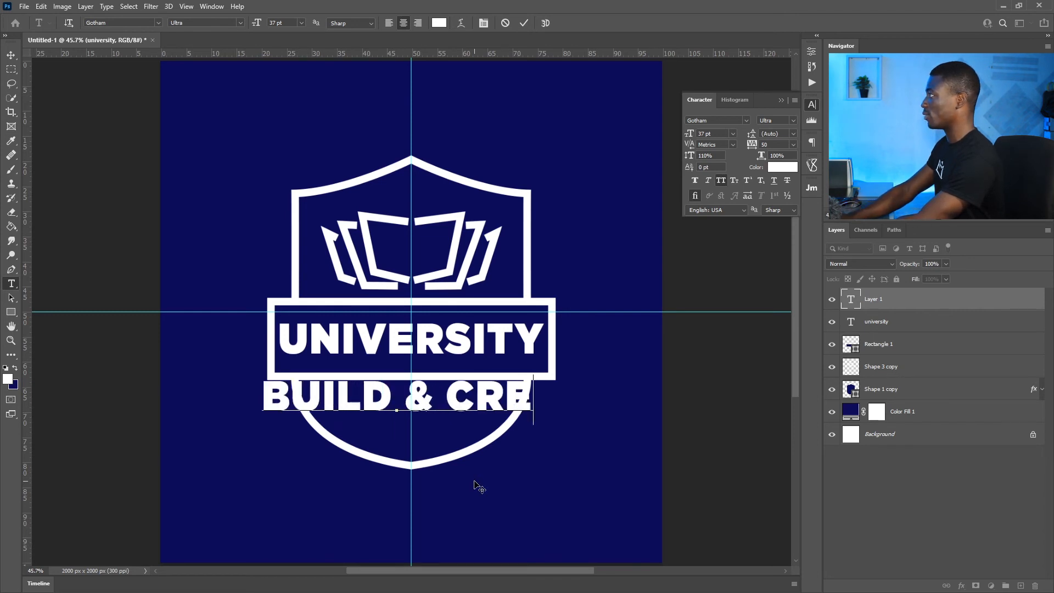
text(ATE)
key(ctrl+a)
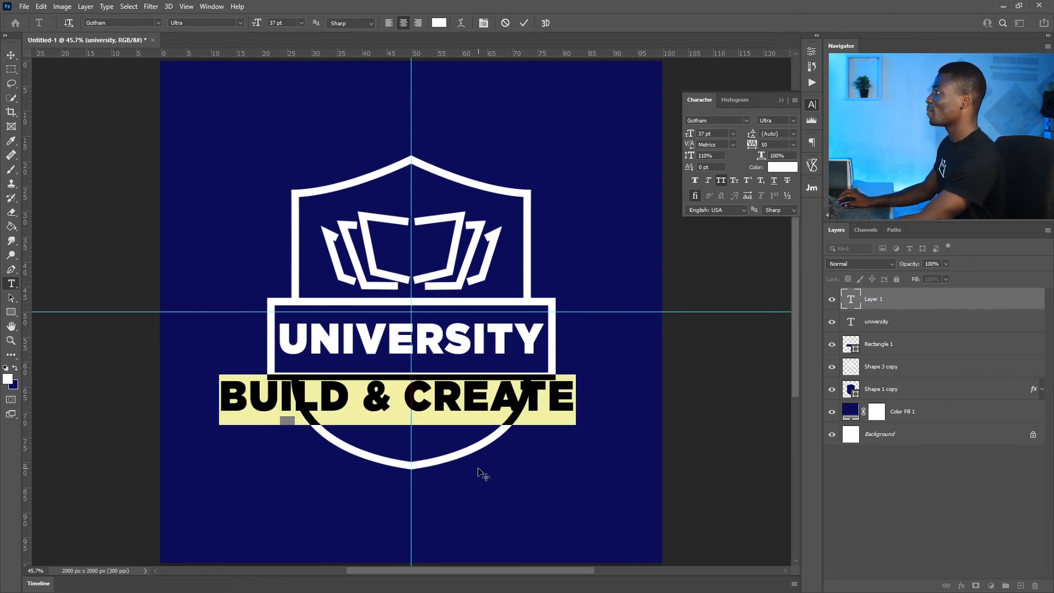
click(420, 408)
mouse_move(448, 455)
mouse_down()
mouse_move(471, 478)
mouse_move(465, 464)
mouse_up()
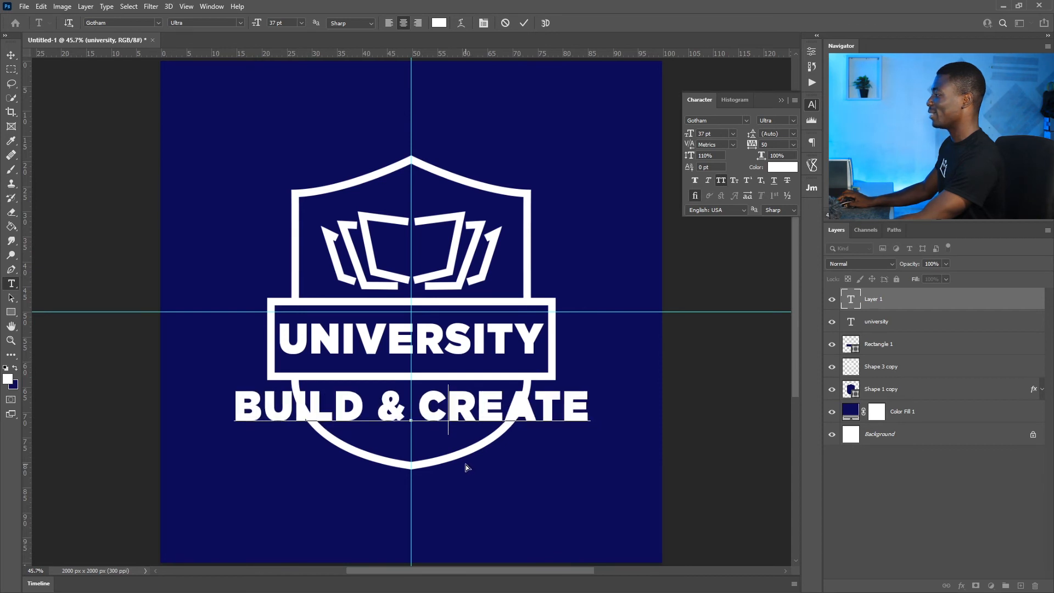
Step: Set the motto text to Gotham Medium at 18 pt and move it up to just below the banner
key(ctrl+a)
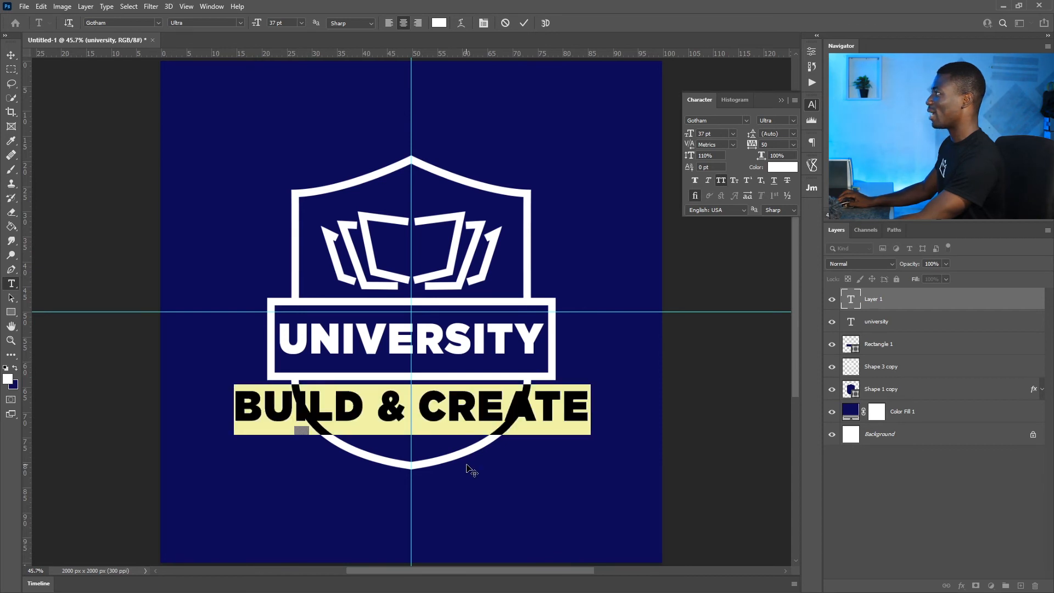
click(791, 122)
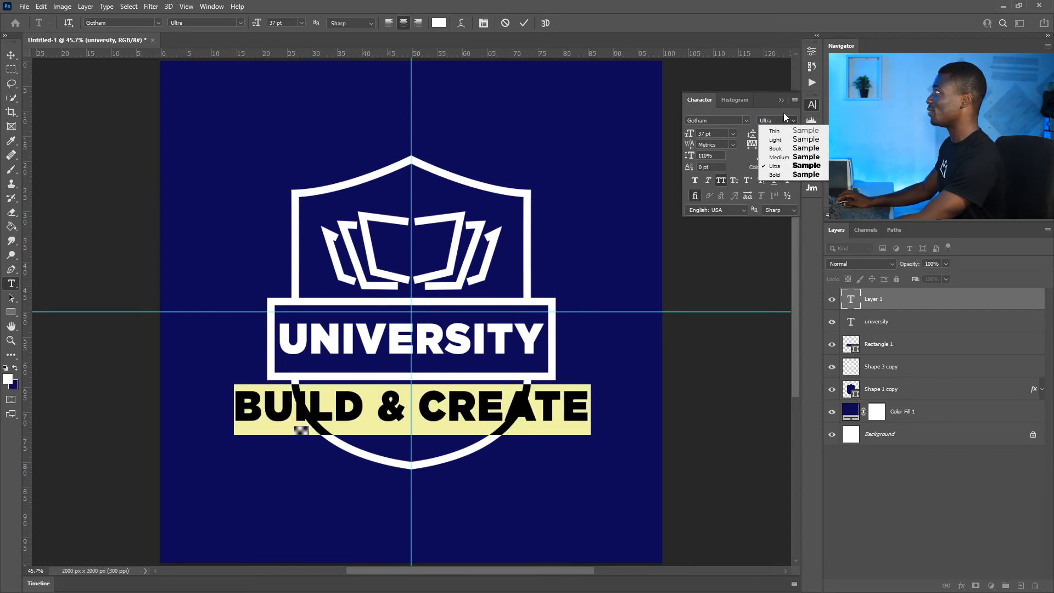
click(791, 159)
drag(690, 136, 676, 136)
click(405, 414)
drag(420, 448, 419, 434)
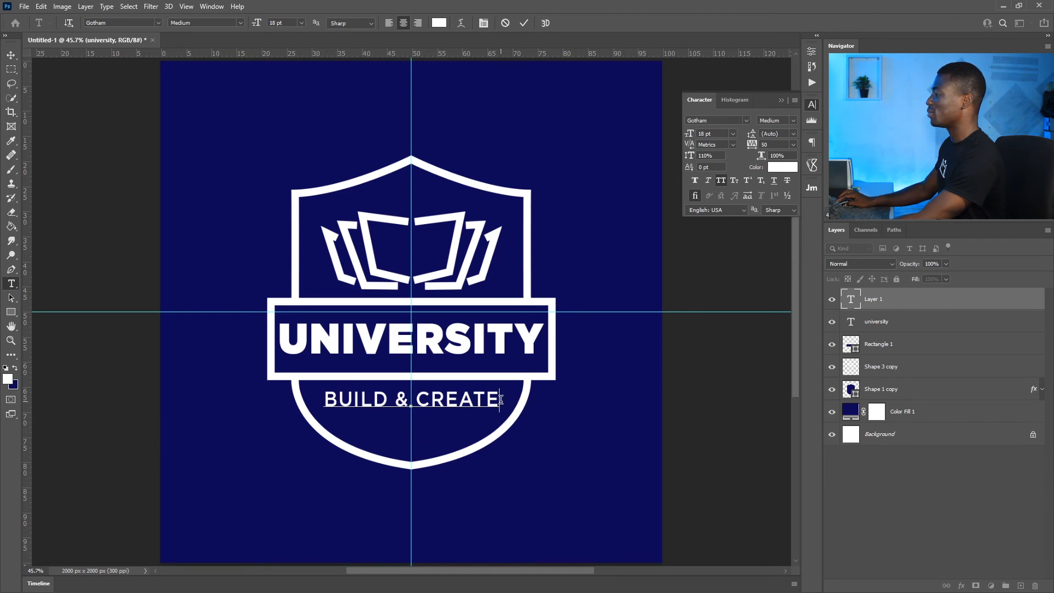
Step: Underline the "BUILD & CREATE" motto and add a second line reading "2021" beneath it
drag(501, 399, 270, 396)
click(775, 182)
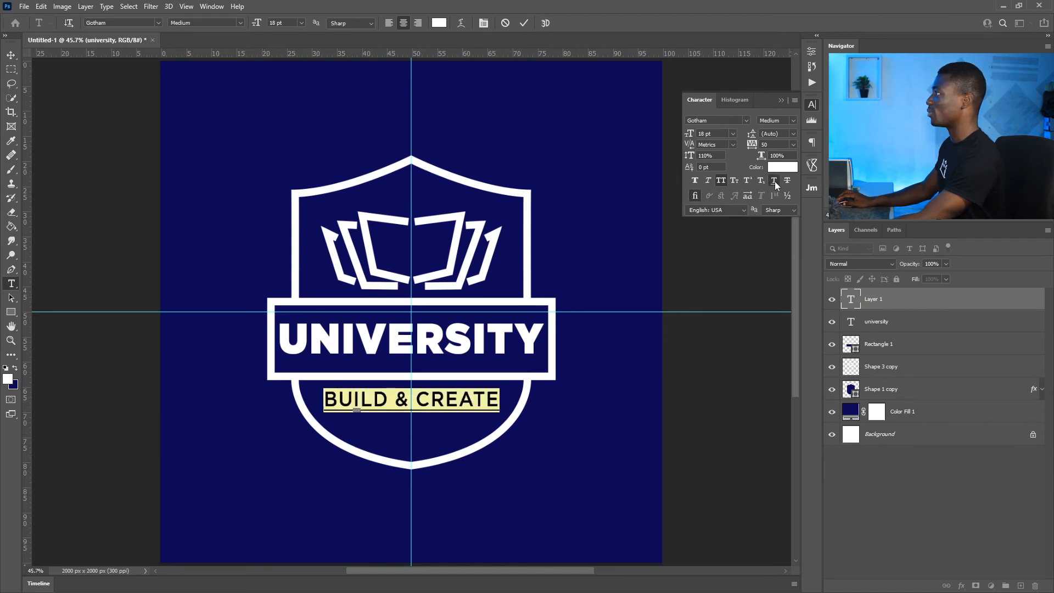
click(441, 407)
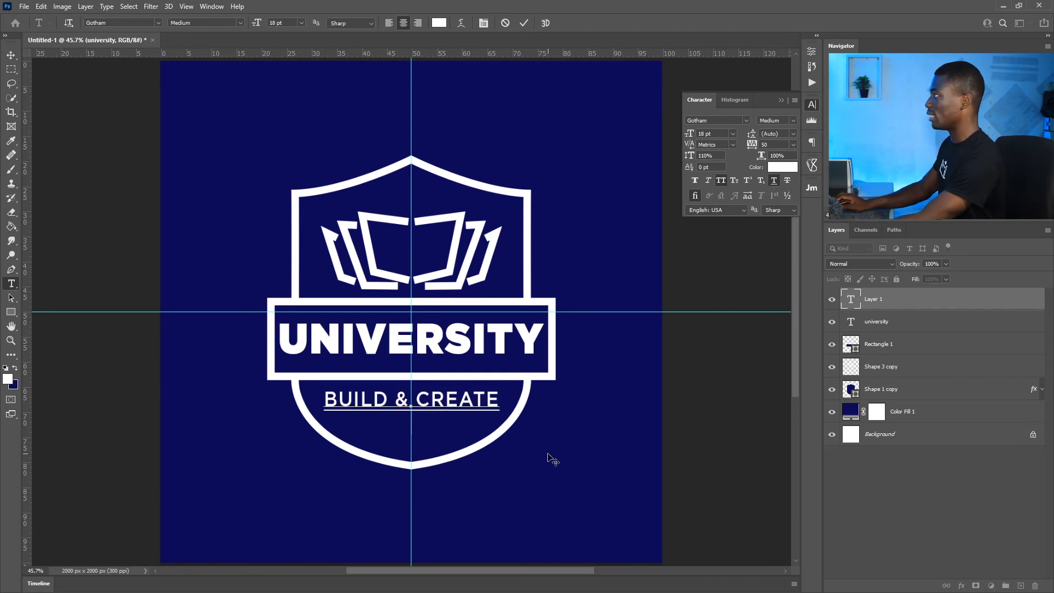
key(Return)
text(2021)
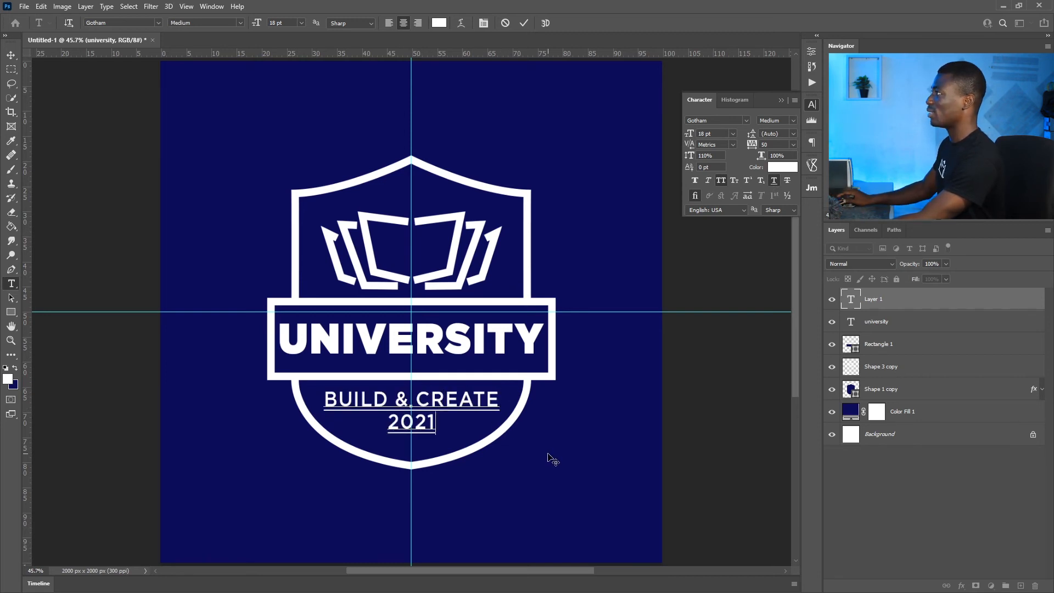
Step: Remove the underline from "2021", set its font style to Ultra and commit the text
double_click(424, 428)
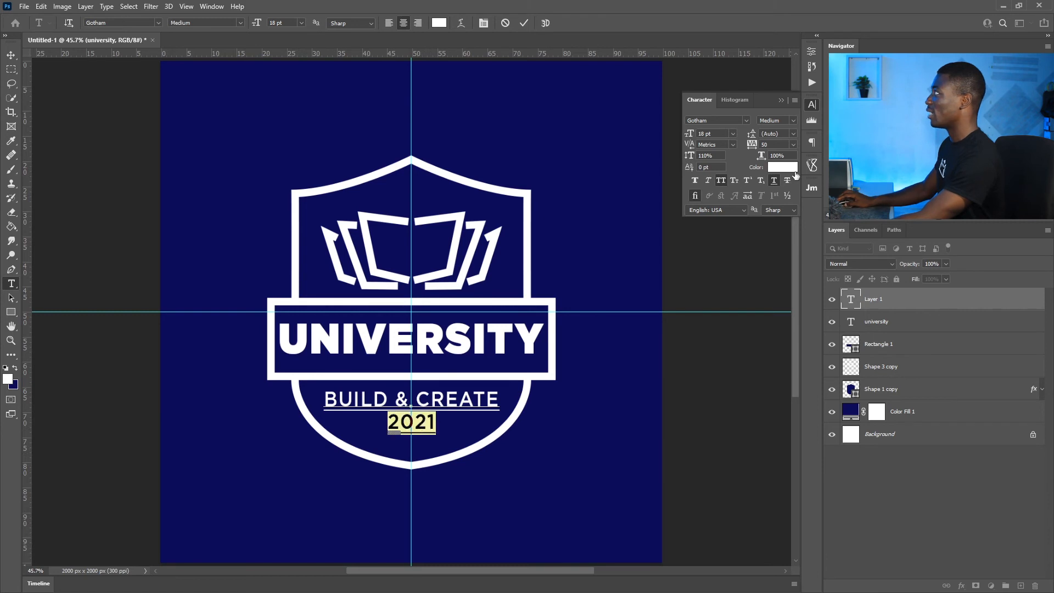
mouse_move(434, 403)
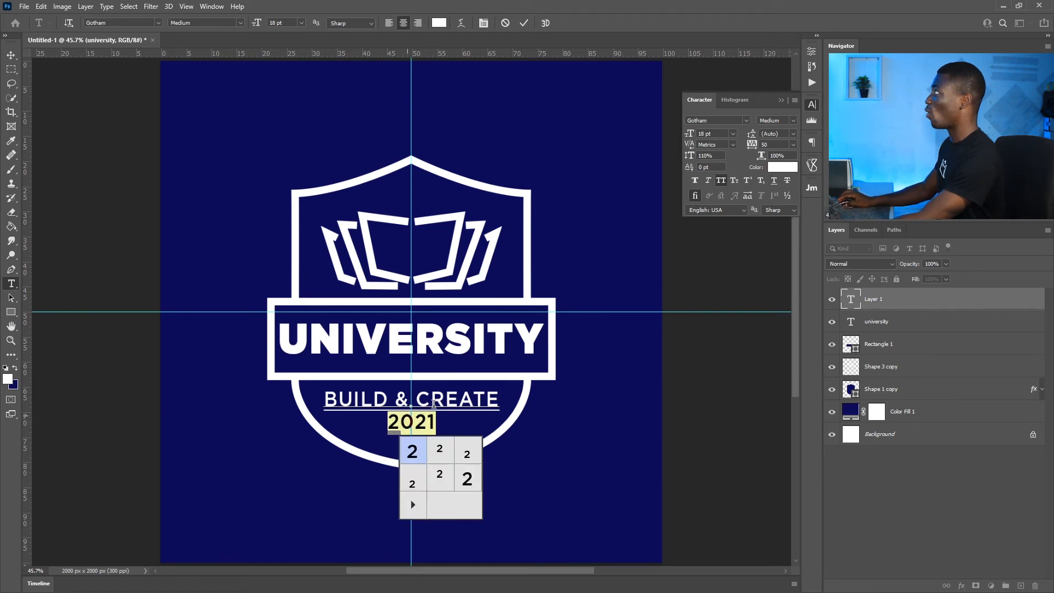
click(790, 121)
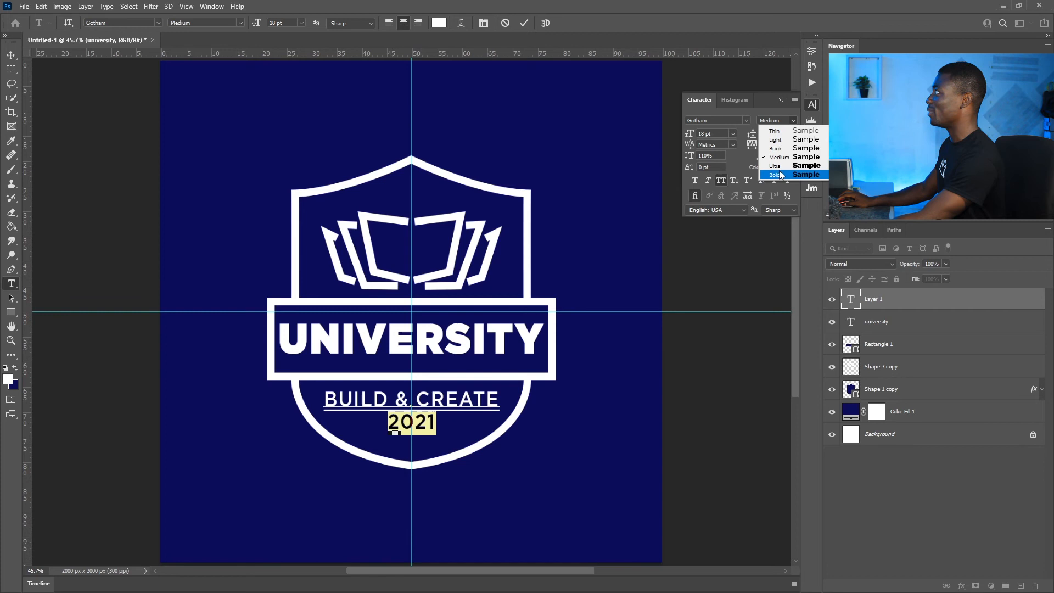
click(777, 166)
click(524, 22)
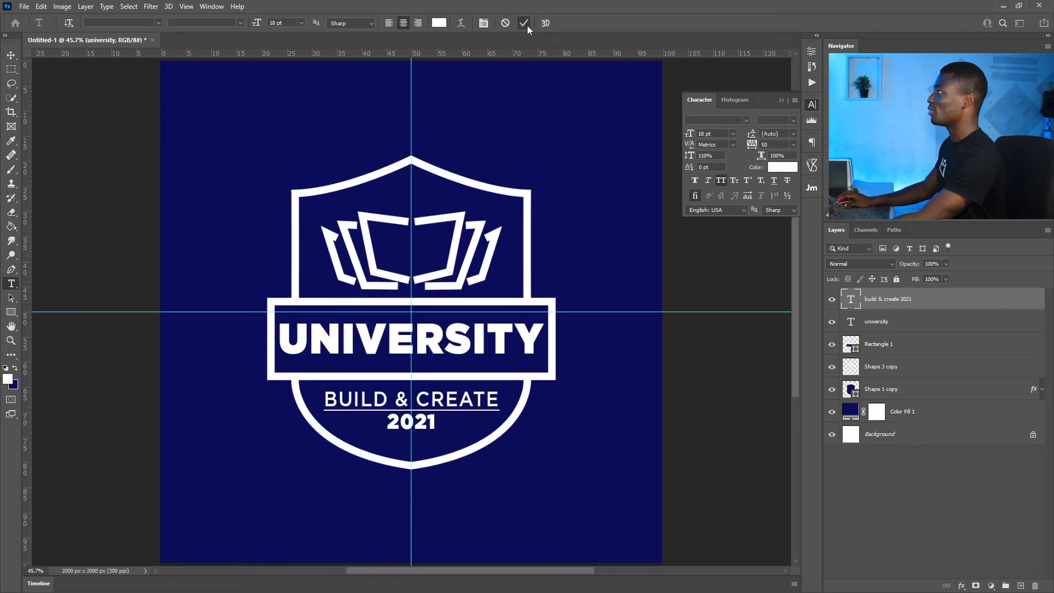
Step: Increase the leading of the "2021" line to leave a clear gap below the underlined motto, and commit the text
key(z)
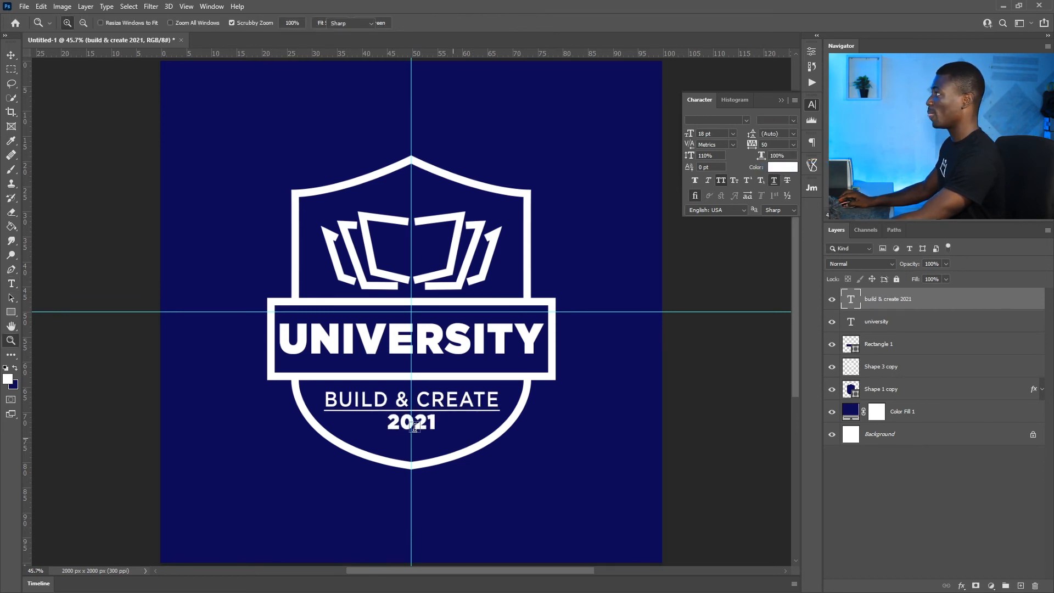
key(t)
double_click(415, 427)
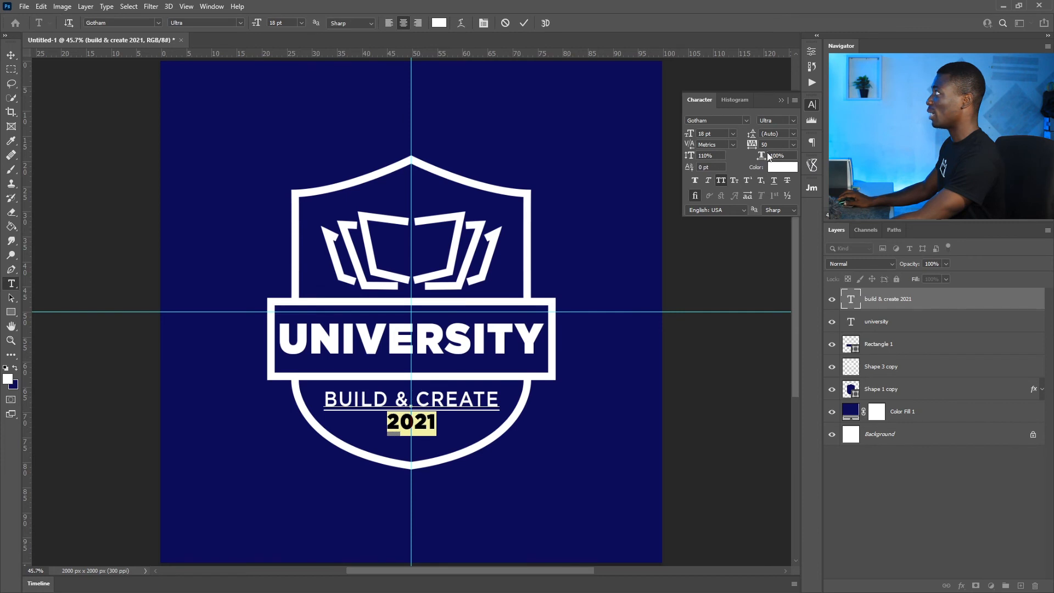
click(420, 394)
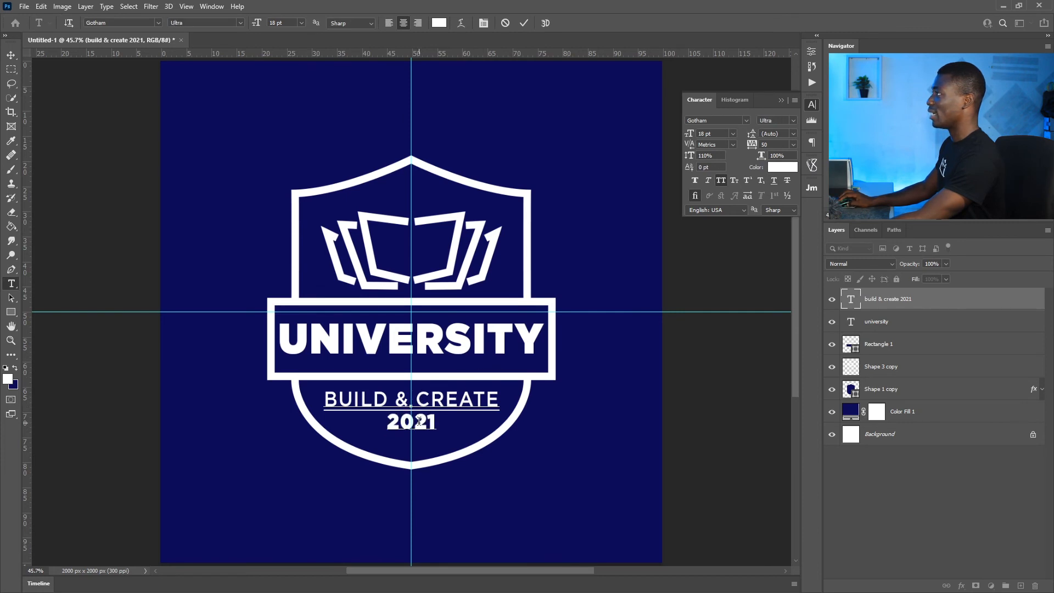
drag(413, 394, 488, 395)
click(419, 421)
double_click(418, 420)
drag(751, 134, 766, 136)
click(793, 134)
click(793, 134)
click(431, 399)
drag(467, 474, 466, 470)
click(525, 22)
Step: Remove the horizontal and vertical guides from the canvas and deselect all layers
key(z)
mouse_move(478, 362)
mouse_down()
mouse_move(447, 361)
mouse_move(459, 361)
mouse_up()
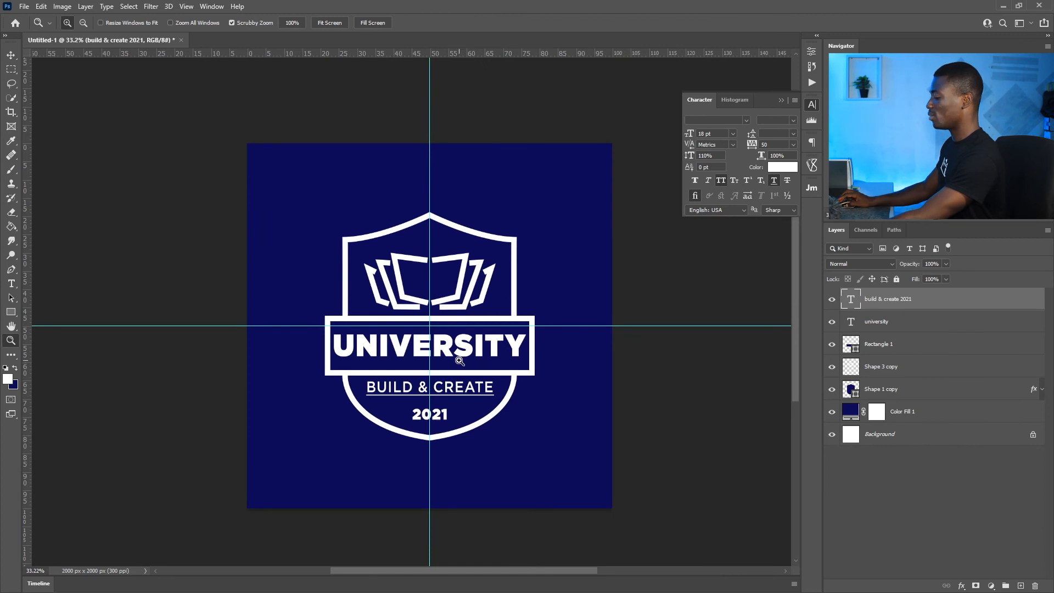
key(v)
drag(562, 326, 446, 52)
drag(432, 95, 11, 100)
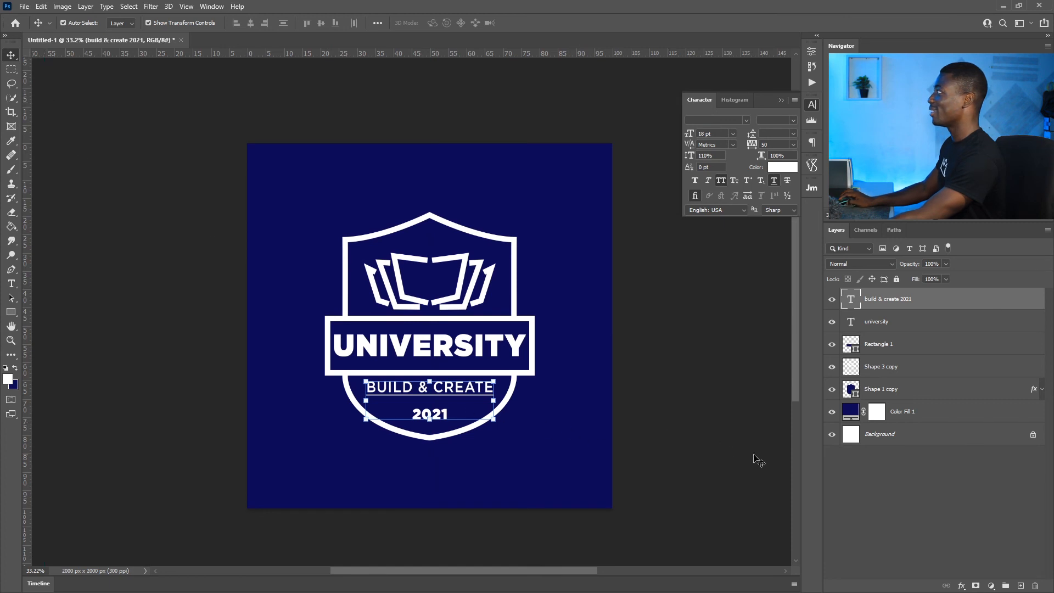
click(732, 447)
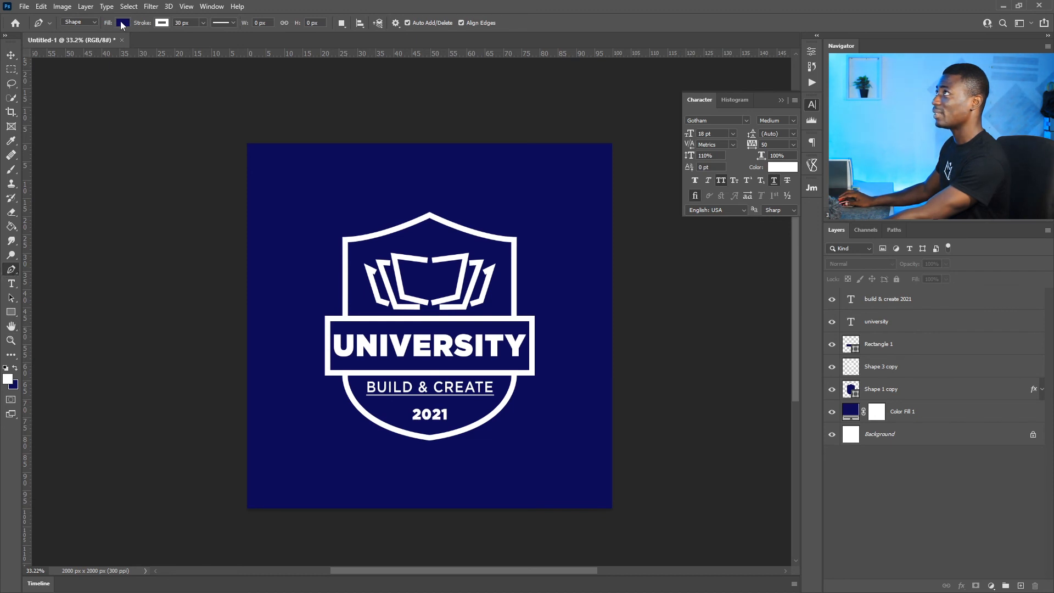
Step: Draw an open ribbon tail about 180 × 316 px at the banner's right end with the Pen tool, using no fill and a 30 px white stroke
click(122, 24)
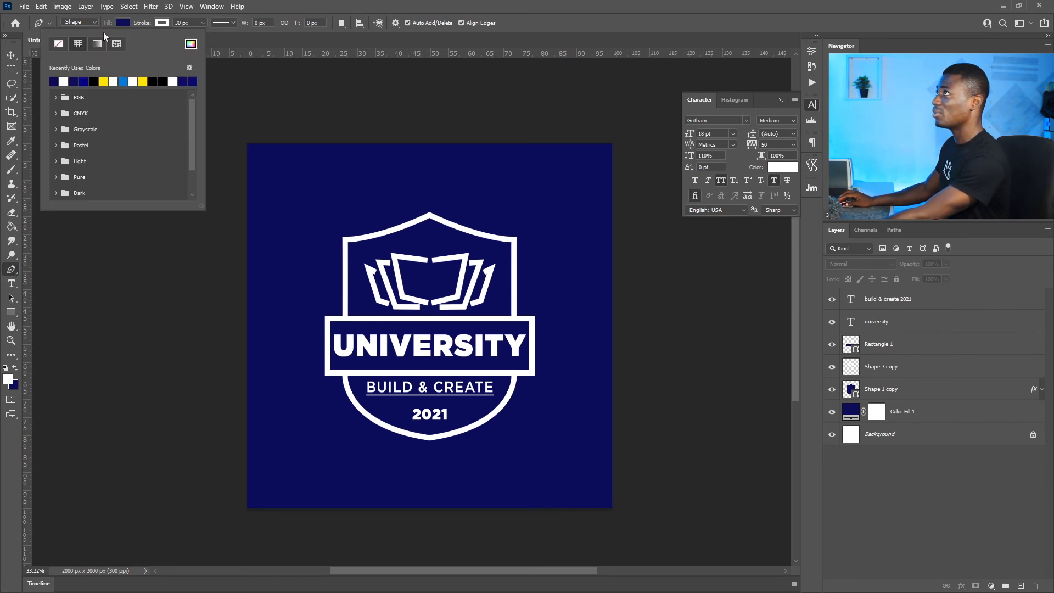
click(59, 45)
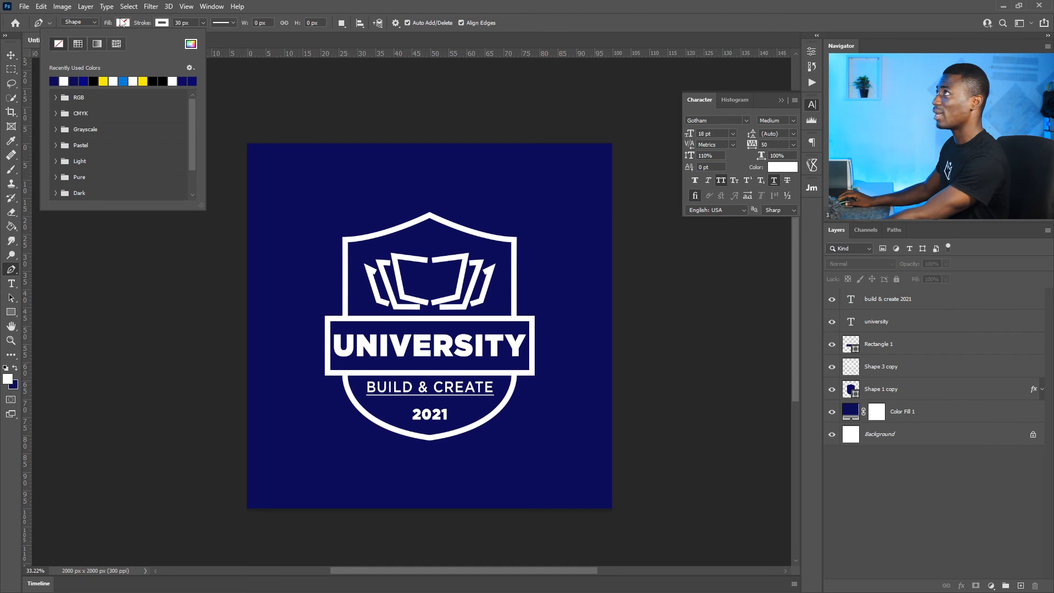
click(532, 328)
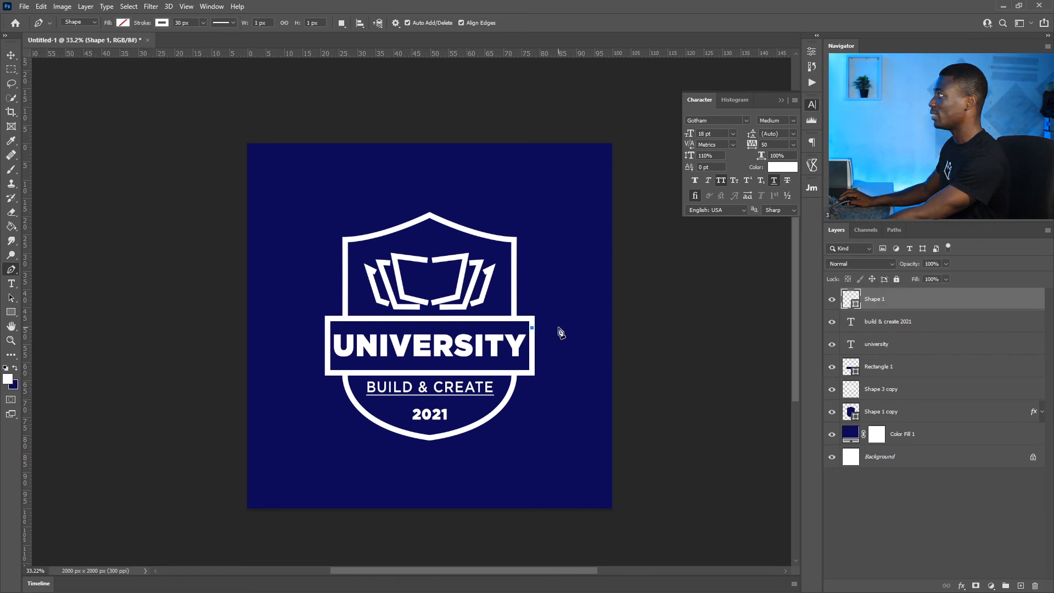
click(558, 327)
shift+click(546, 344)
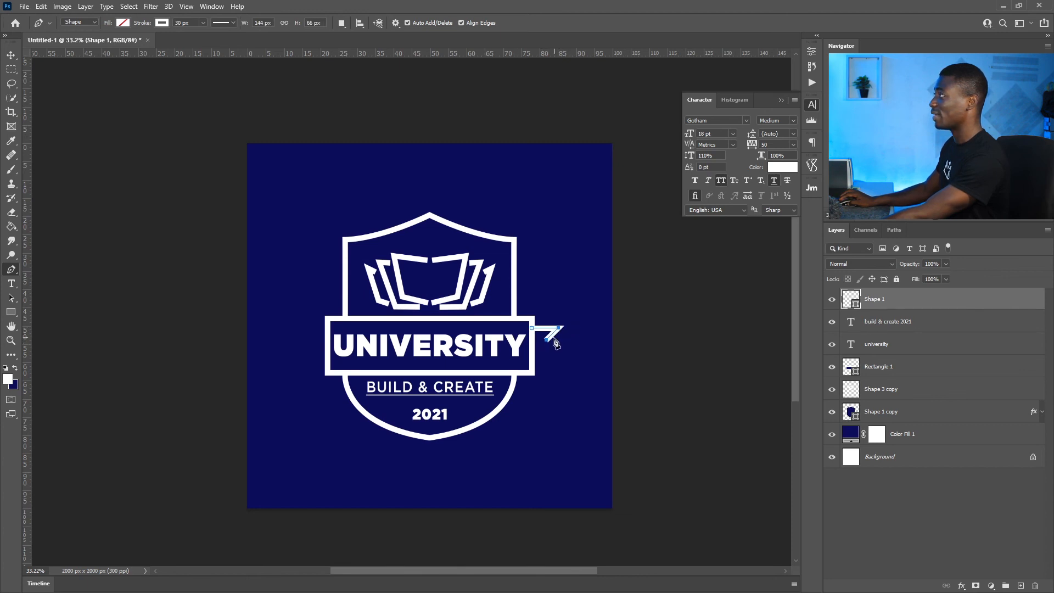
shift+click(571, 363)
key(ctrl+z)
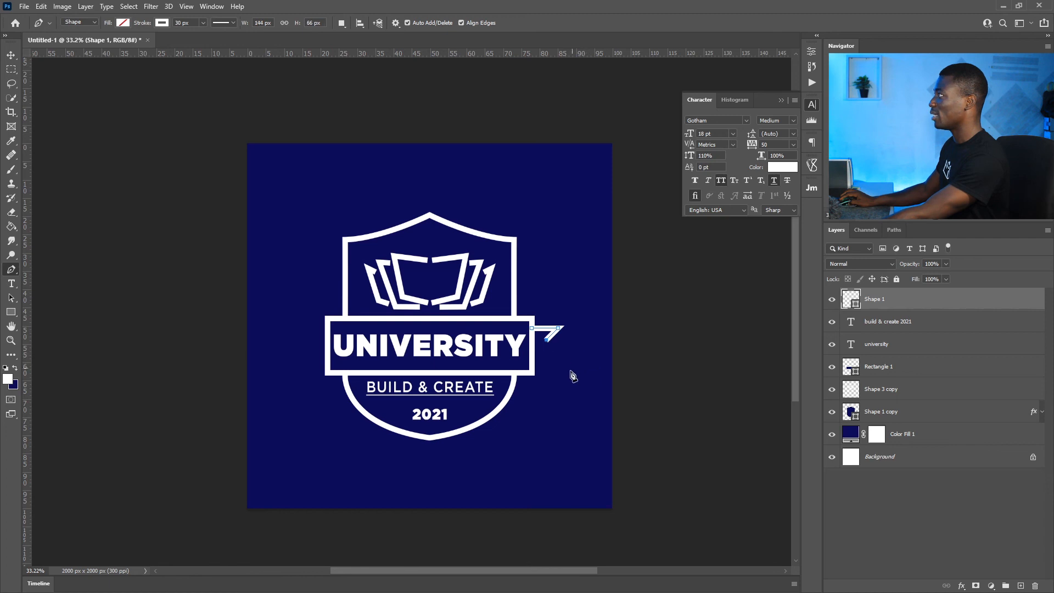
click(561, 388)
key(Return)
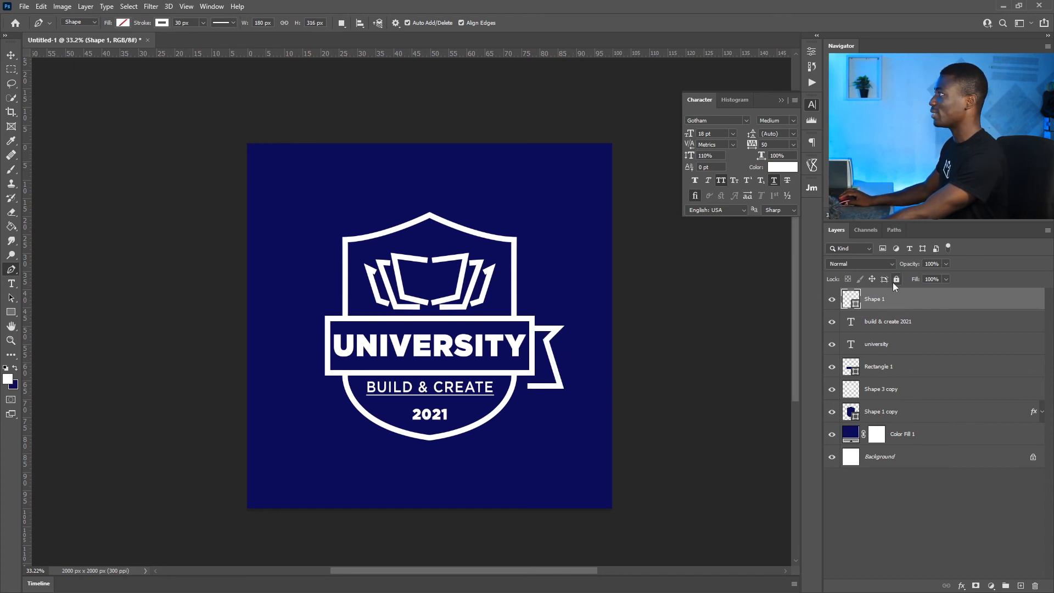
Step: Duplicate the ribbon tail shape and flip the copy horizontally
key(ctrl+j)
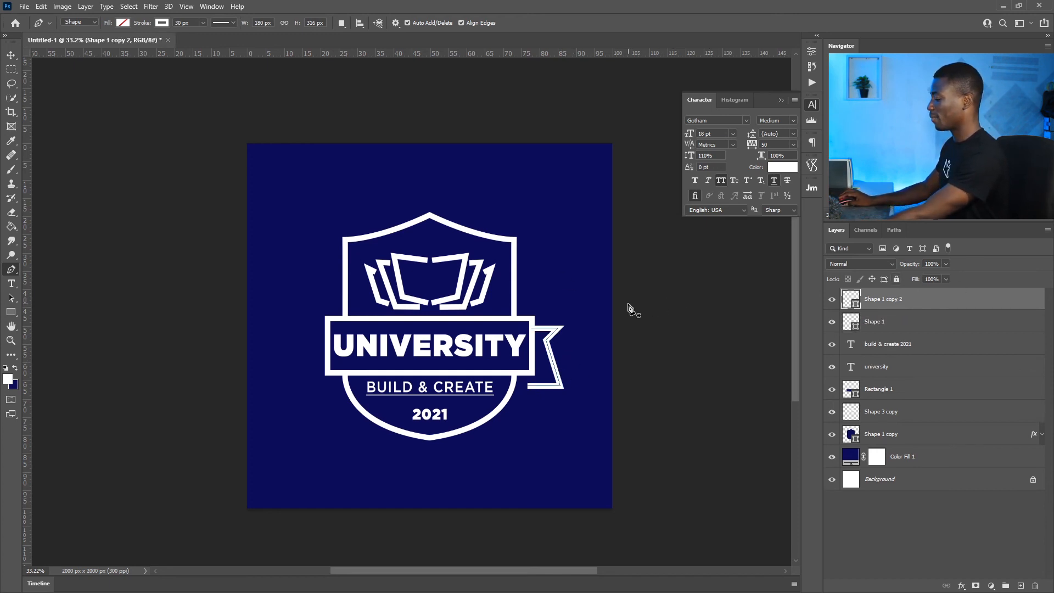
key(v)
key(ctrl+t)
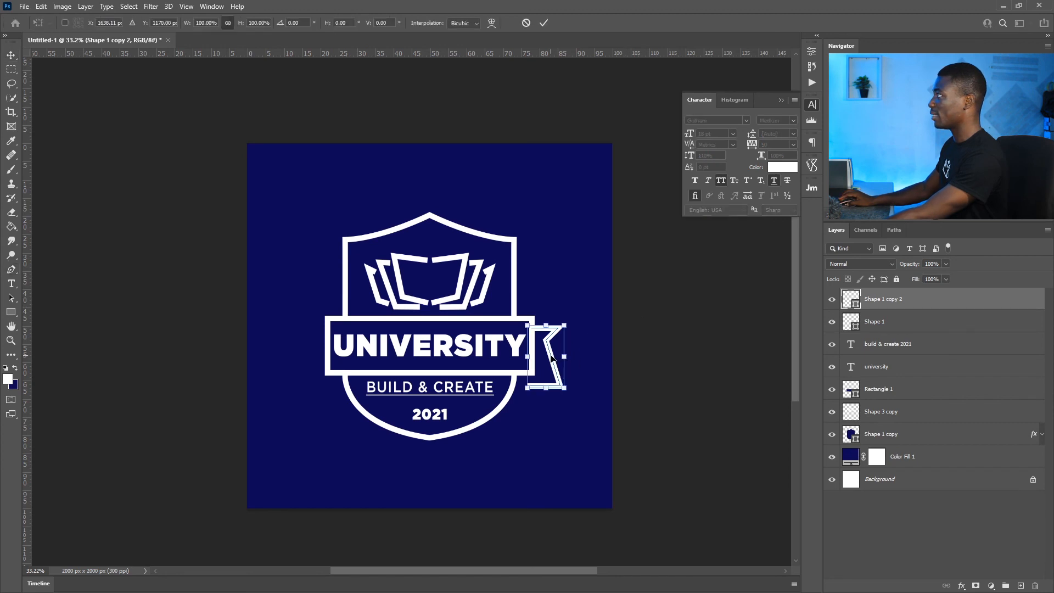
right_click(551, 356)
click(571, 555)
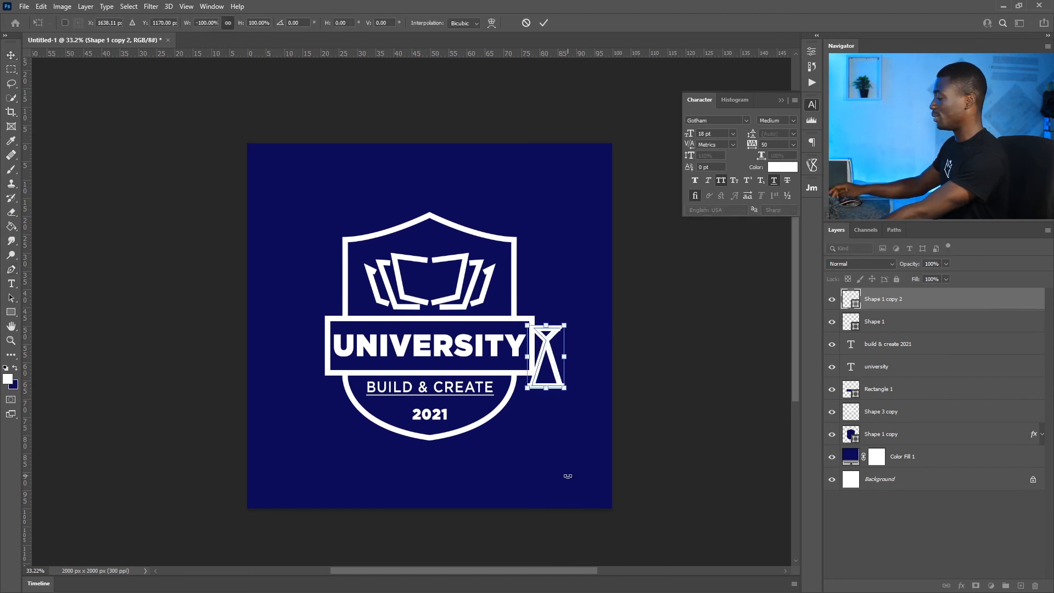
key(Return)
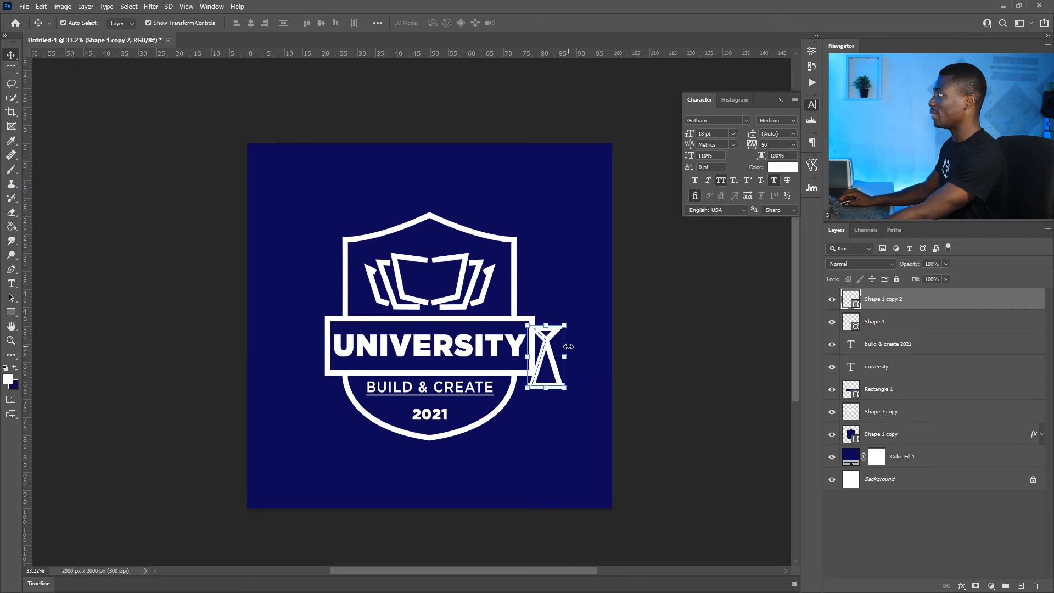
Step: Move the flipped ribbon tail to the banner's left end, level with the right tail so the two mirror each other
drag(590, 365, 382, 353)
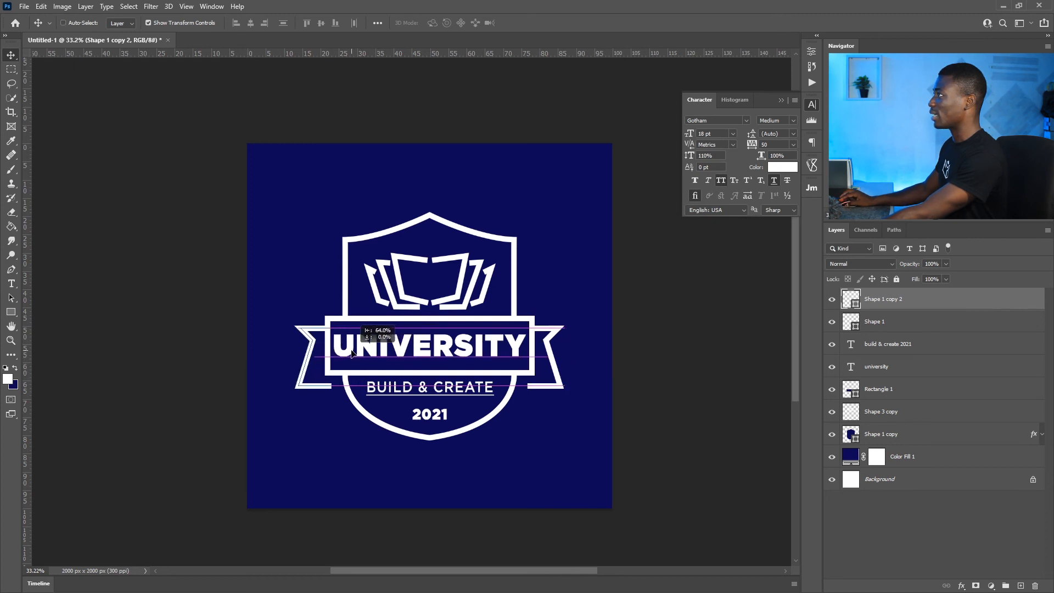
drag(351, 354, 352, 353)
key(z)
mouse_move(512, 365)
mouse_down()
mouse_move(461, 364)
mouse_move(524, 363)
mouse_up()
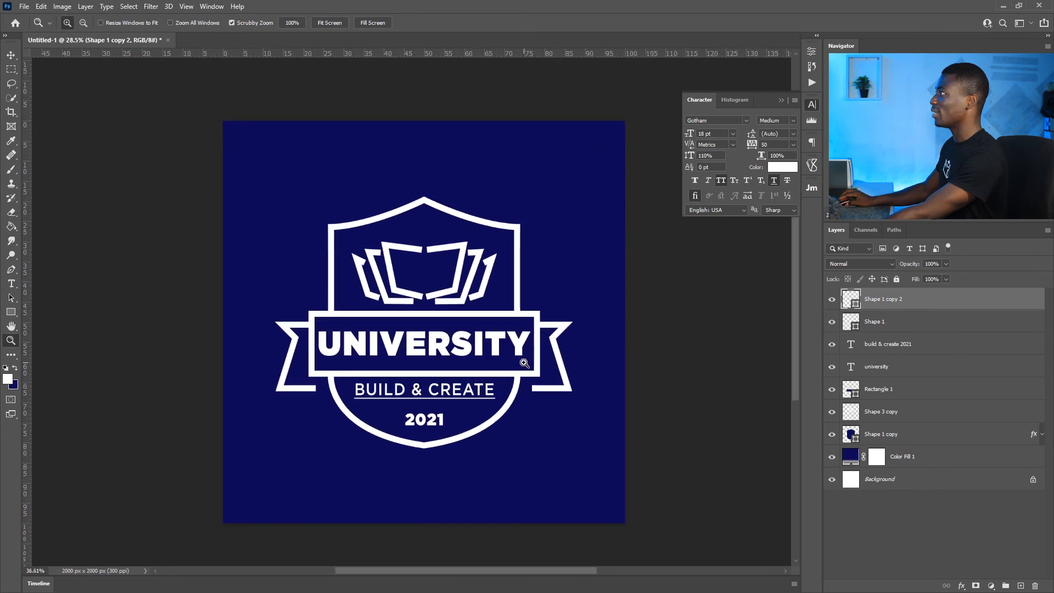
Step: Save the document to the Desktop as a Photoshop file named "University Logo Tutorial"
key(ctrl+s)
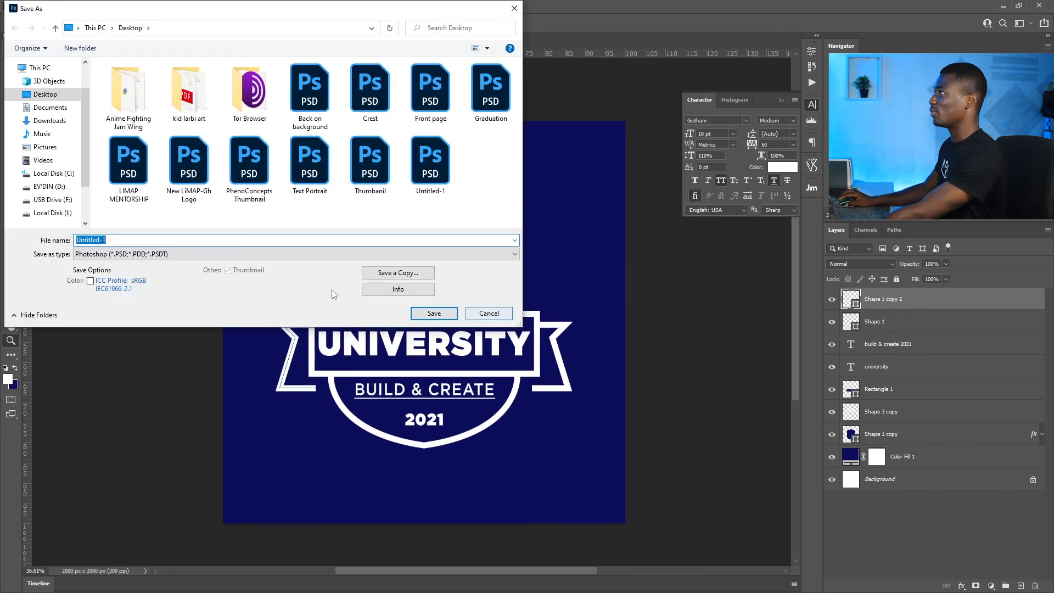
text(Logo)
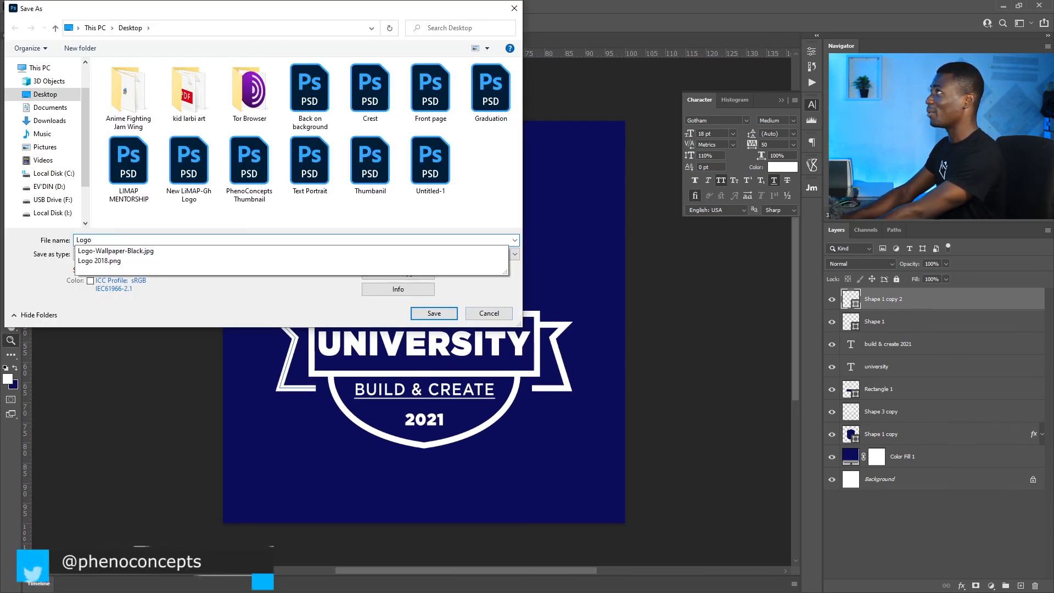
text( T)
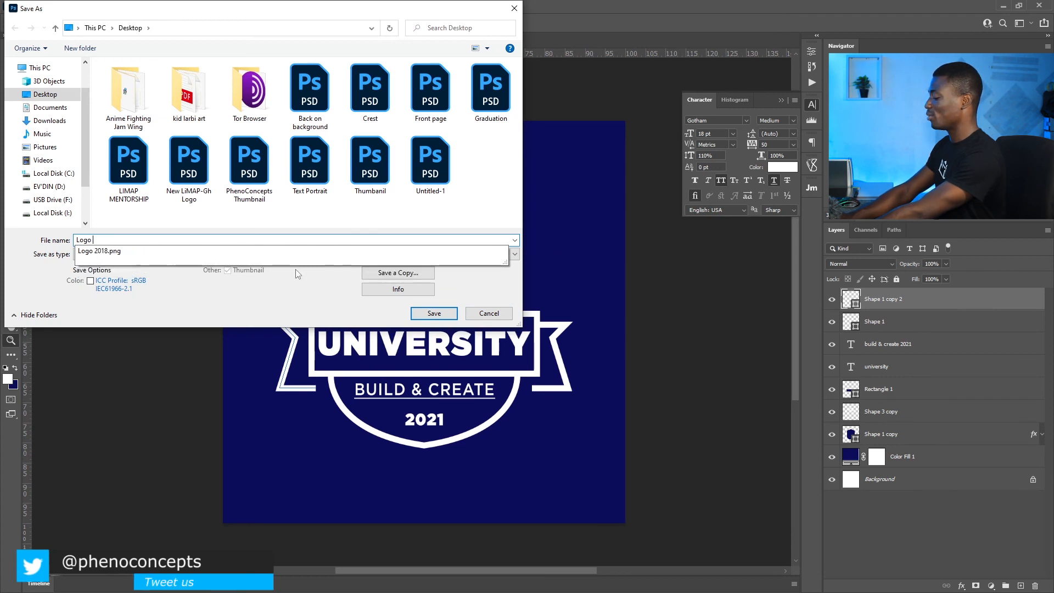
text(utorial)
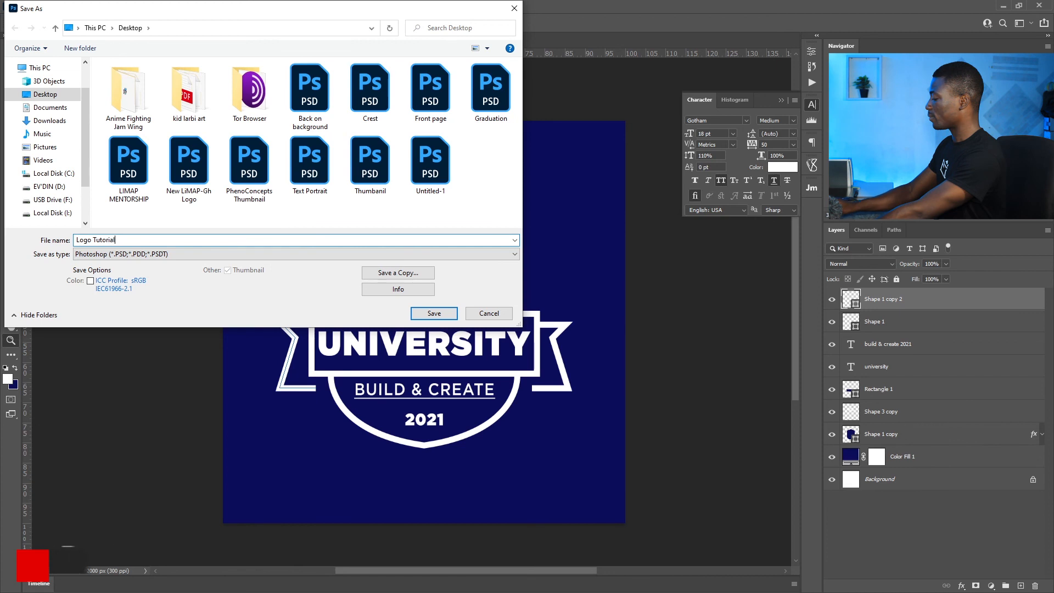
key(Return)
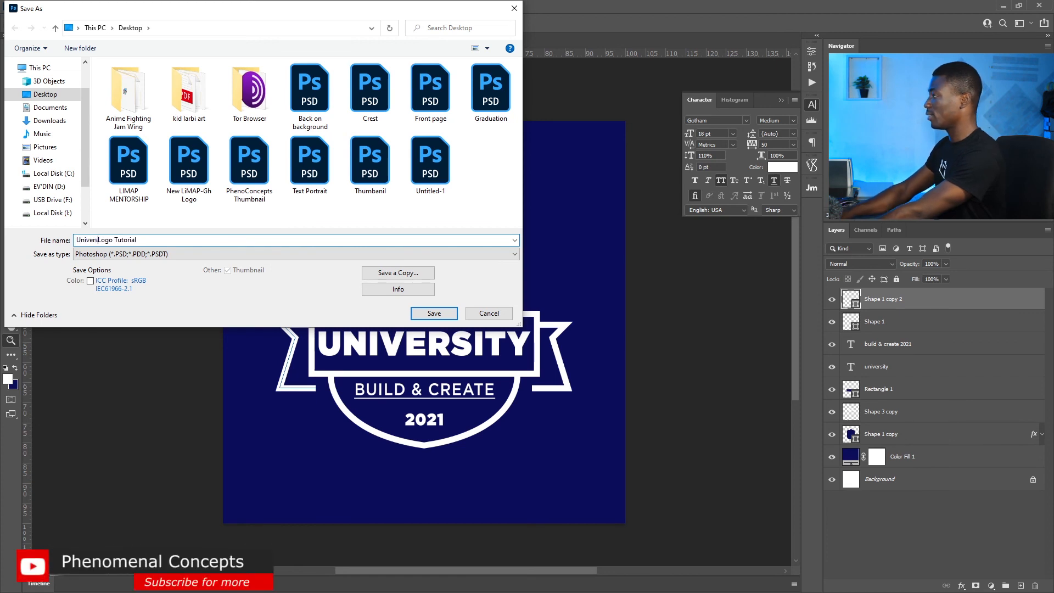
key(BackSpace)
key(BackSpace)
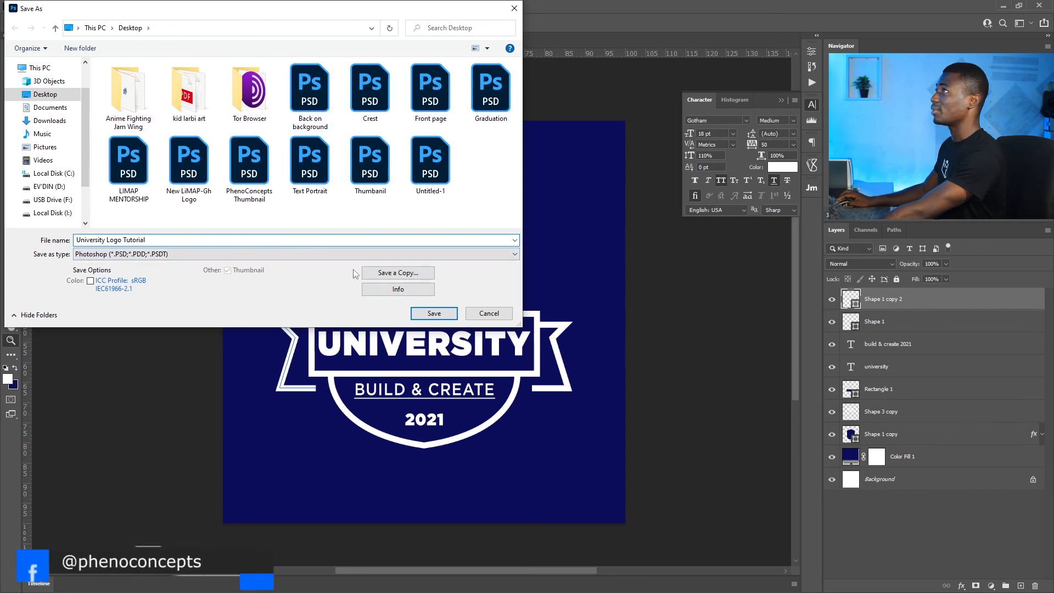
click(434, 314)
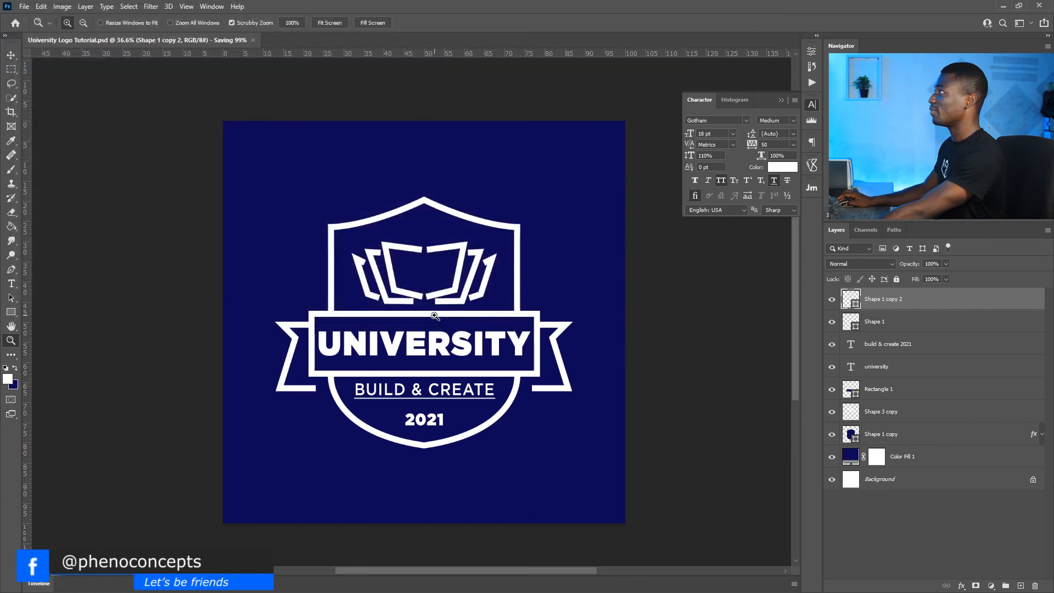
click(513, 351)
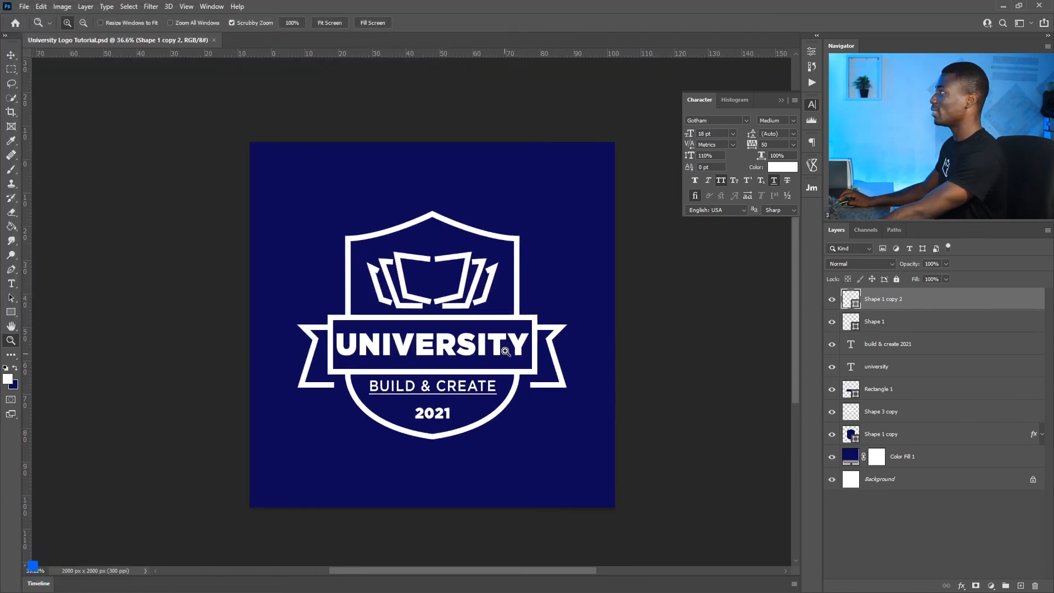
alt+click(513, 352)
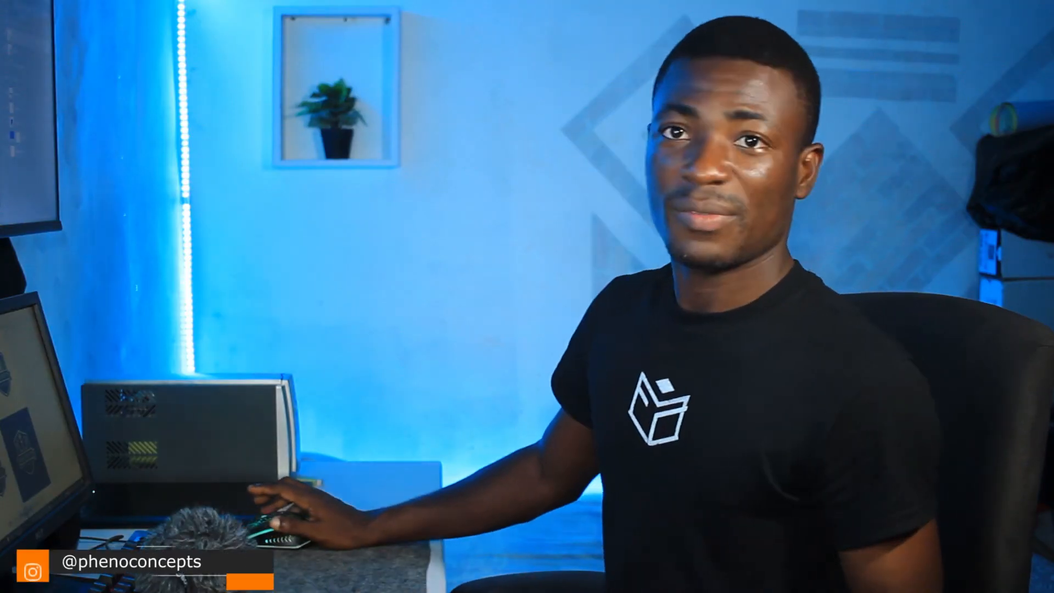